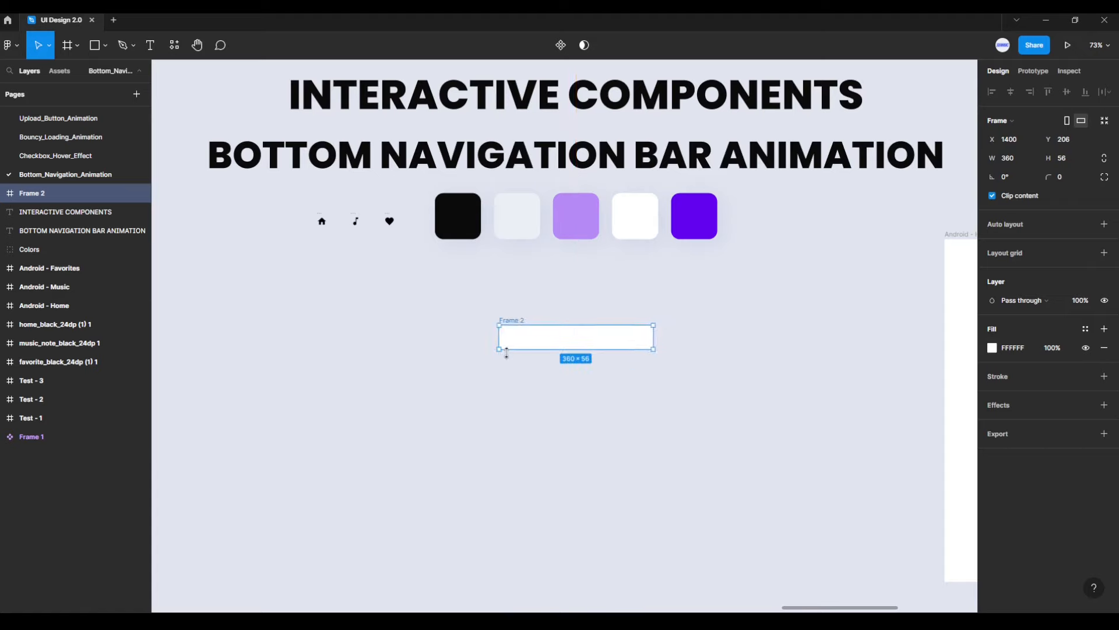
- Rename the white 360 × 56 frame as nav_bar
scroll(509, 352, "up", 2)
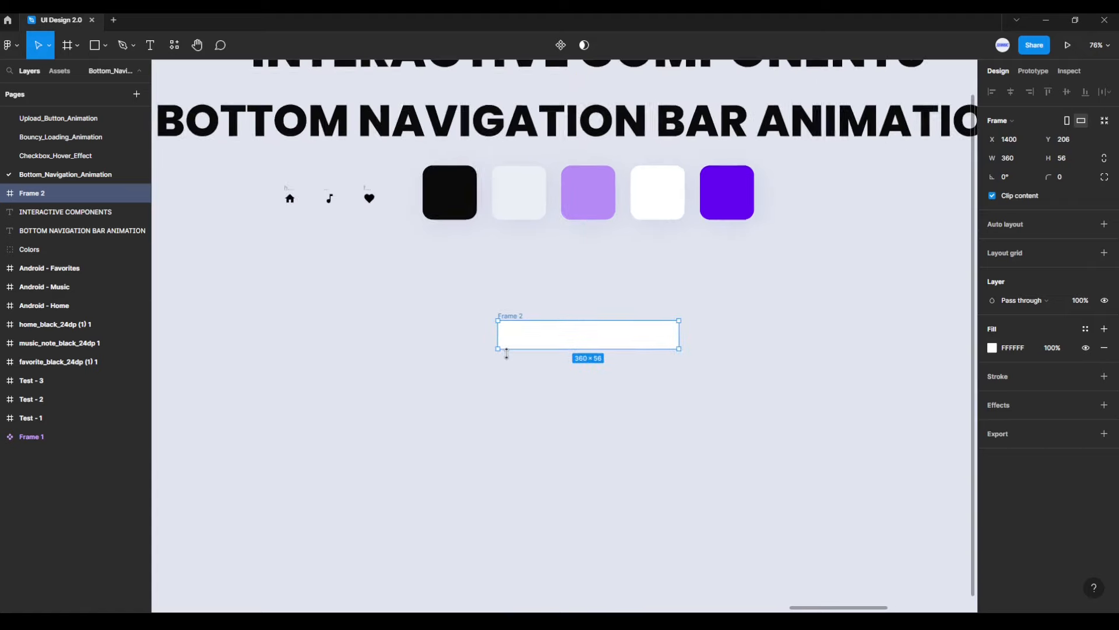
double_click(511, 317)
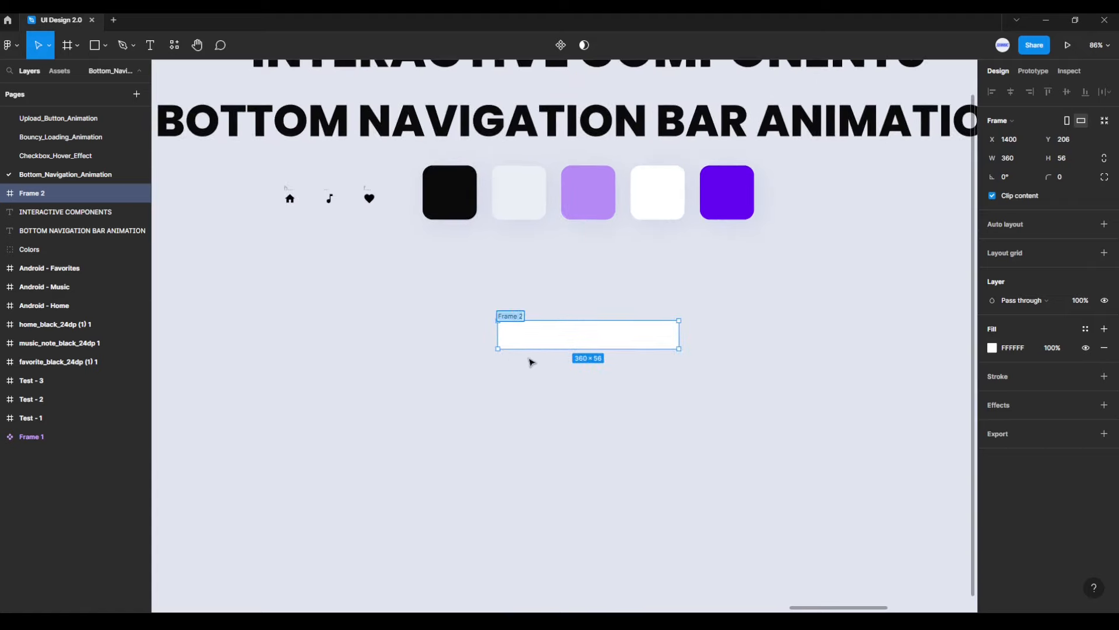
type("nav_bar")
key("Return")
- Move the home, music note and heart icons together down beside the nav_bar frame
left_click_drag(251, 168, 419, 334)
scroll(507, 361, "up", 4)
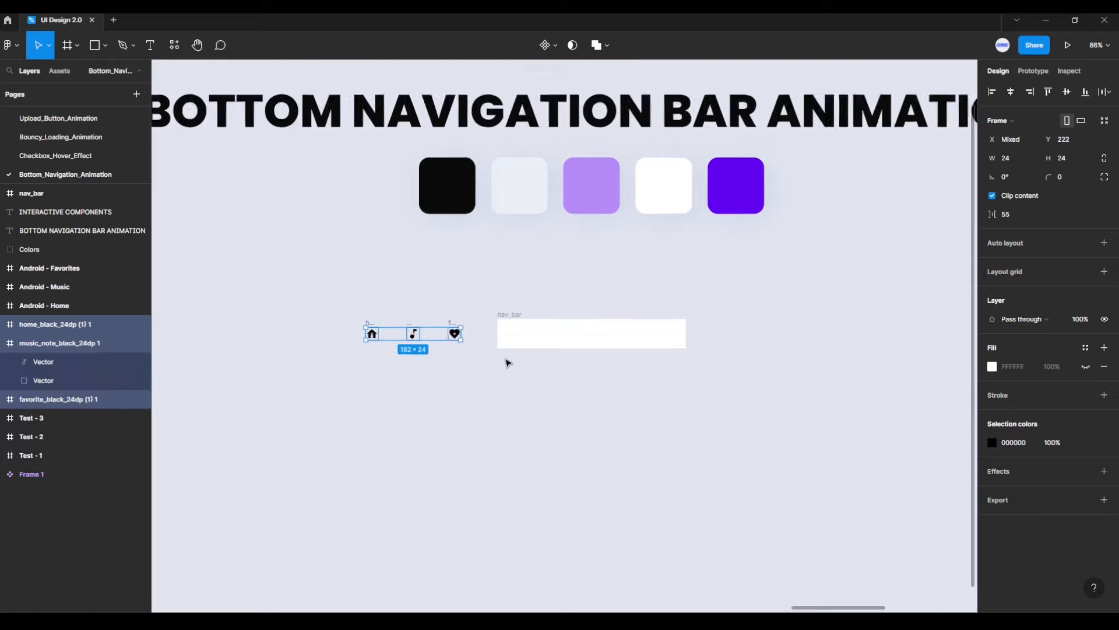
scroll(516, 365, "up", 3)
scroll(536, 380, "down", 2)
scroll(531, 297, "right", 1)
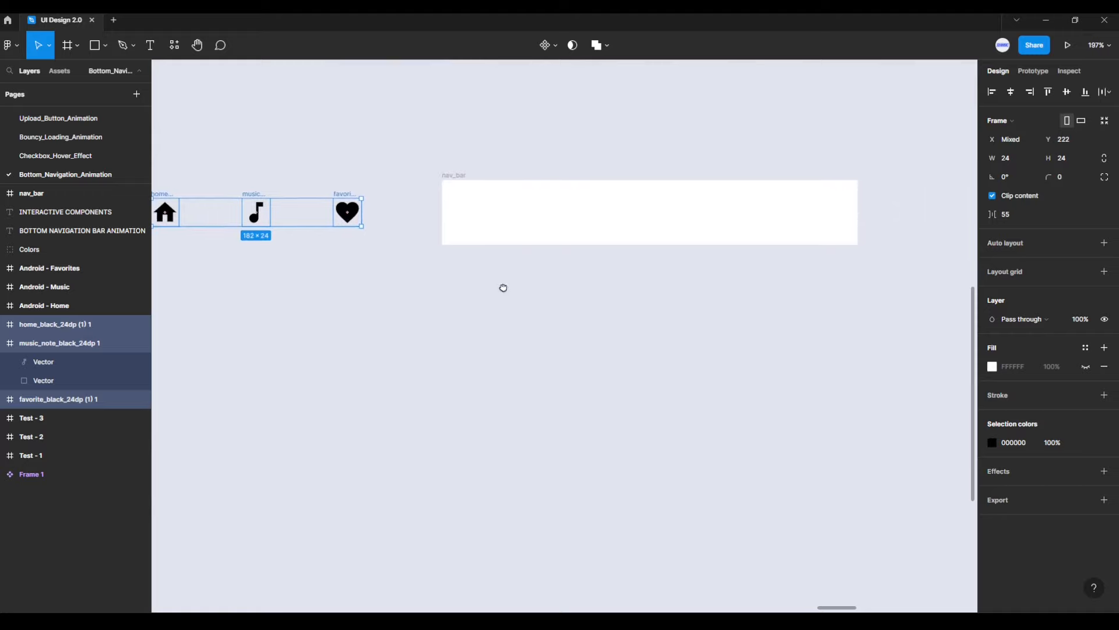
- Place the home icon inside the nav_bar frame near its left end, at X 34, Y 12
left_click(506, 291)
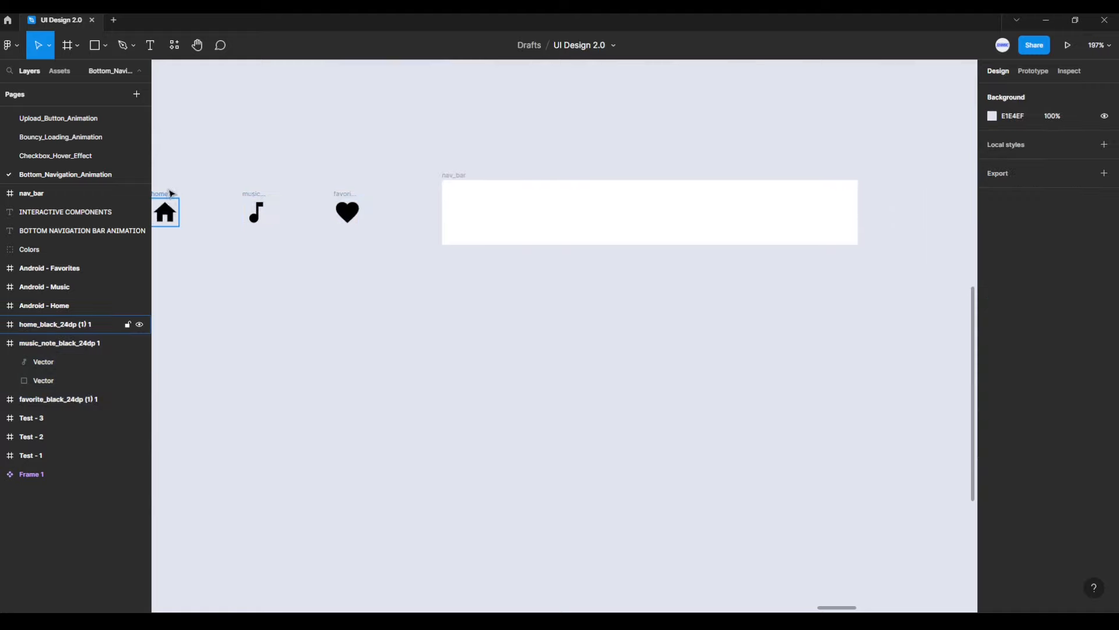
left_click(167, 195)
left_click_drag(167, 195, 496, 192)
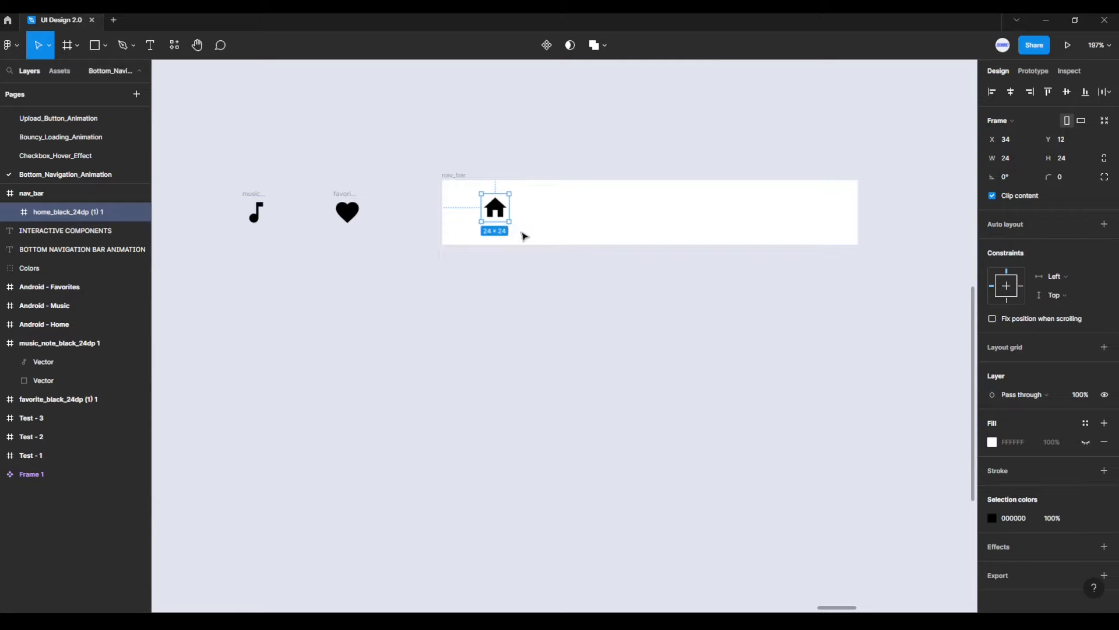
- Add the text label "Home" and position it centred directly beneath the home icon in nav_bar
left_click(149, 47)
left_click(453, 303)
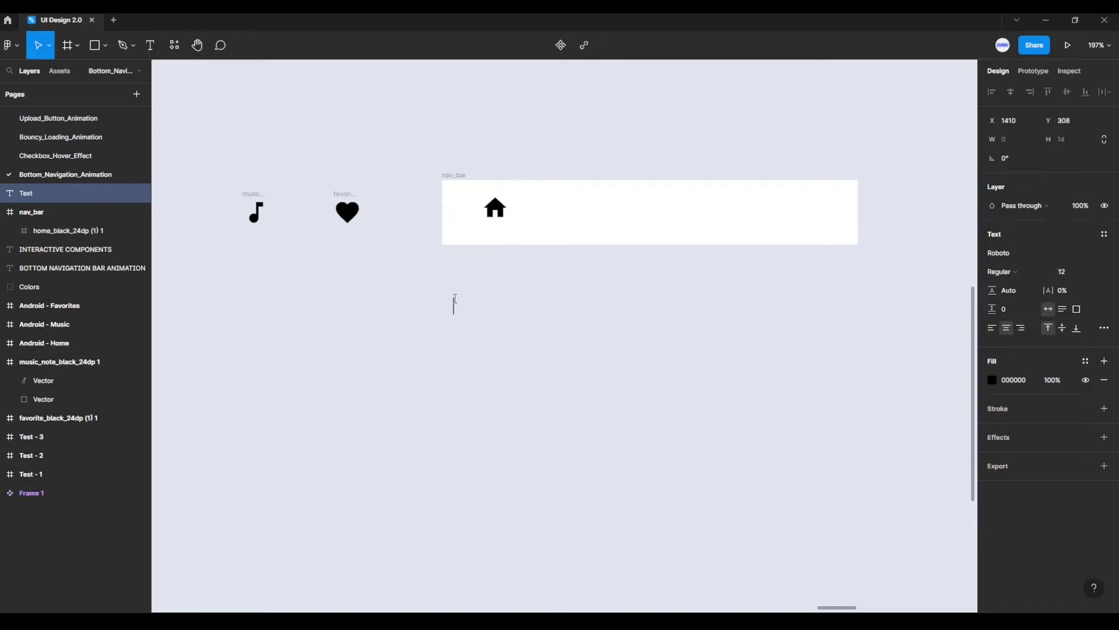
type("Home")
key("Escape")
left_click_drag(457, 308, 495, 233)
scroll(495, 234, "up", 5)
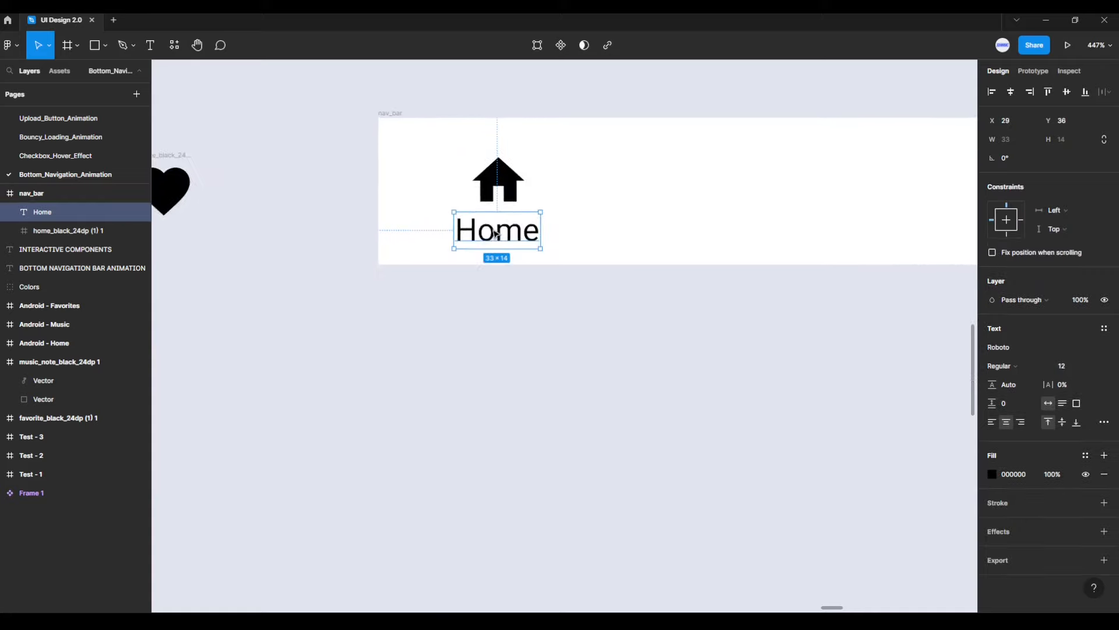
- Group the home icon and its "Home" label inside nav_bar
left_click(516, 202)
left_click(513, 234, "shift")
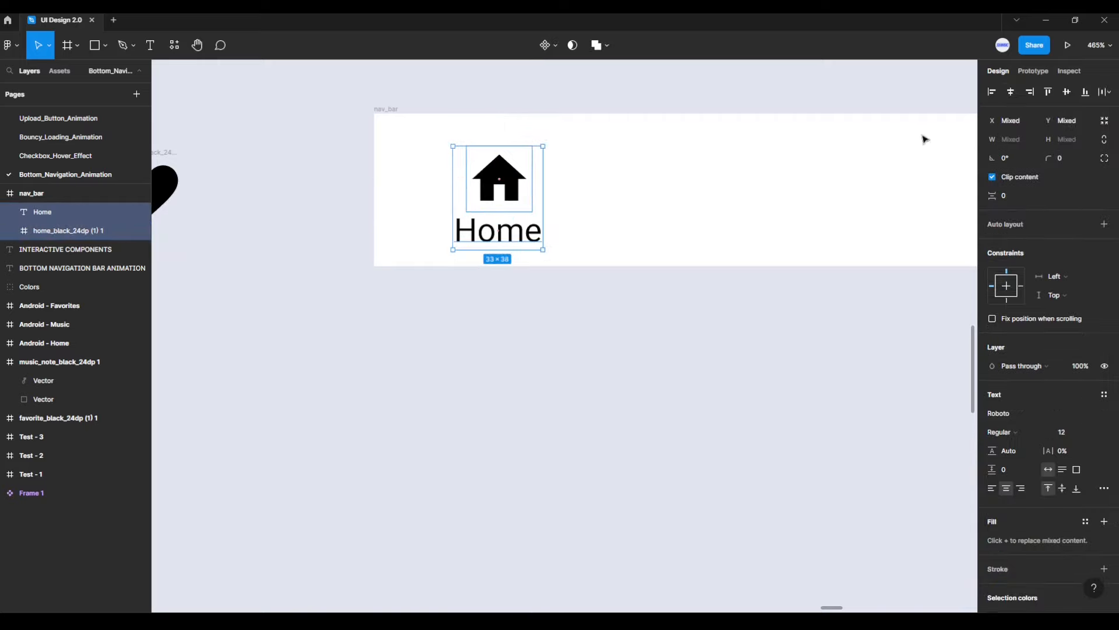
left_click(580, 219)
left_click(523, 194)
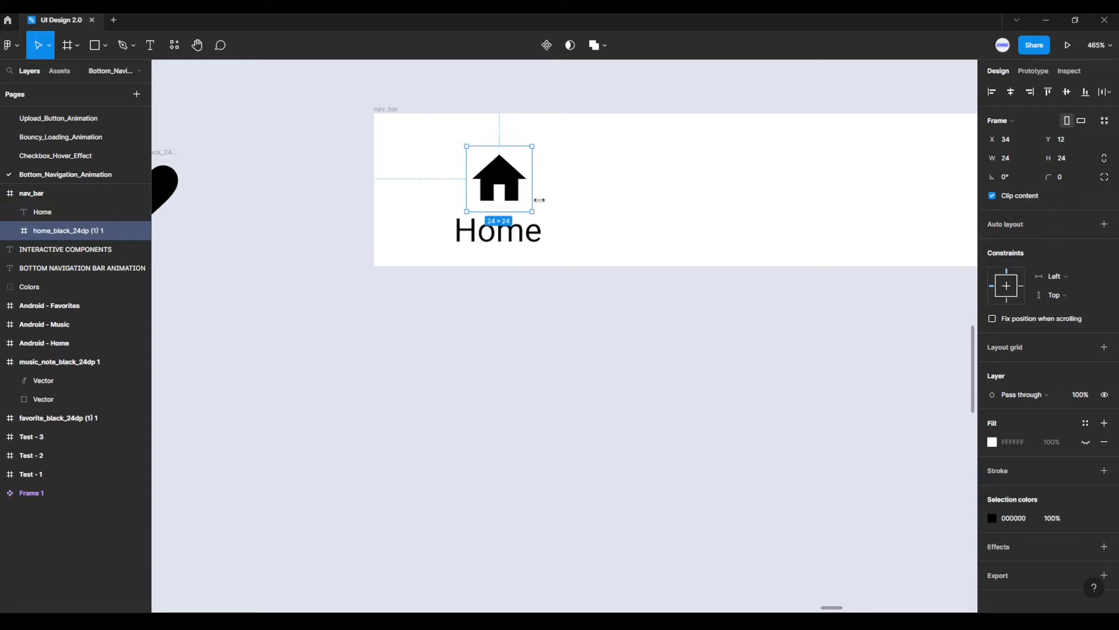
left_click(564, 194)
left_click_drag(420, 131, 590, 258)
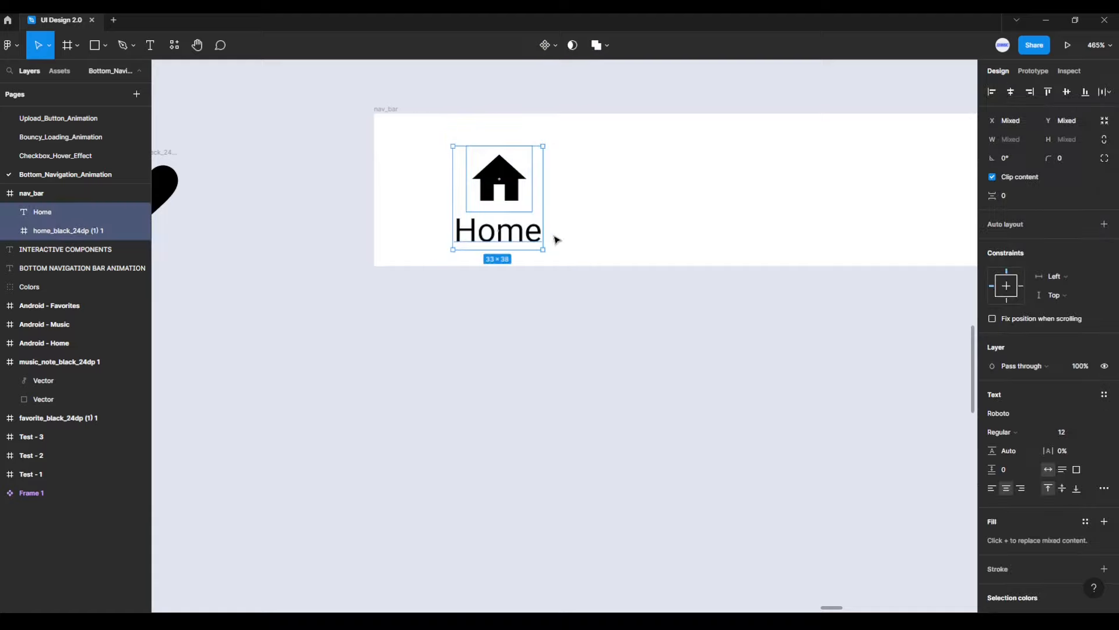
right_click(515, 198)
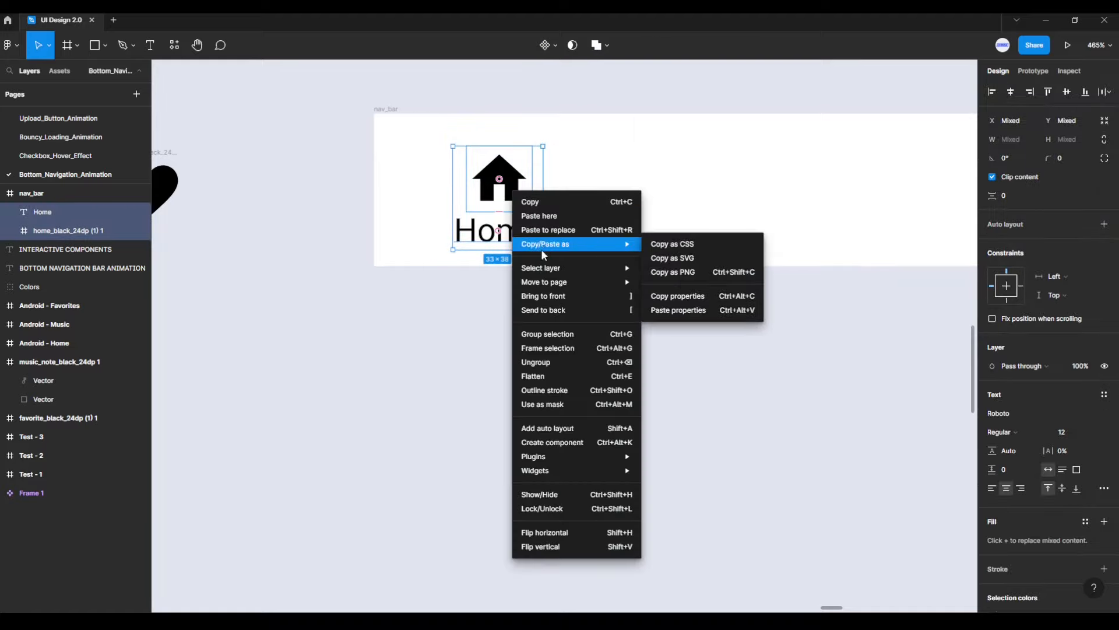
left_click(548, 335)
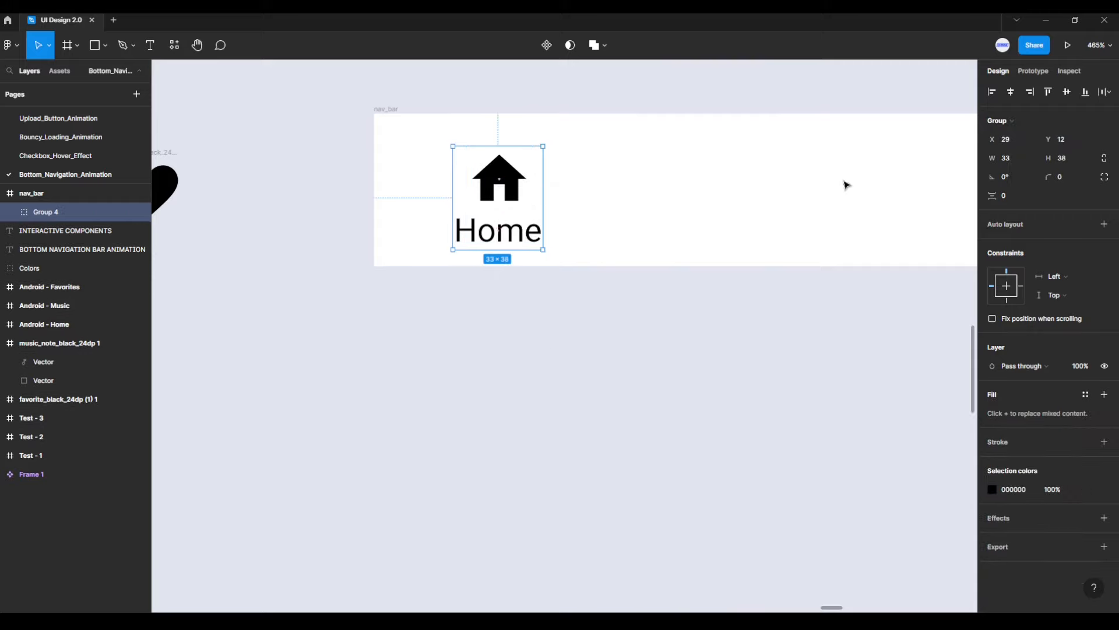
- Centre the Home group vertically in nav_bar and nudge it right to X 36
left_click(1068, 92)
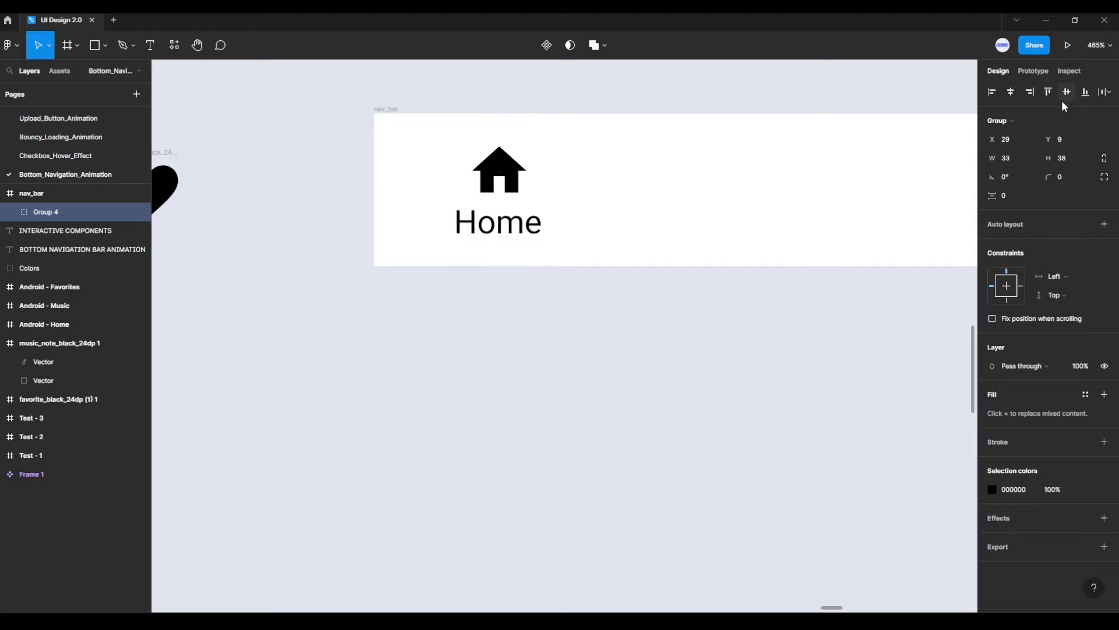
key("alt")
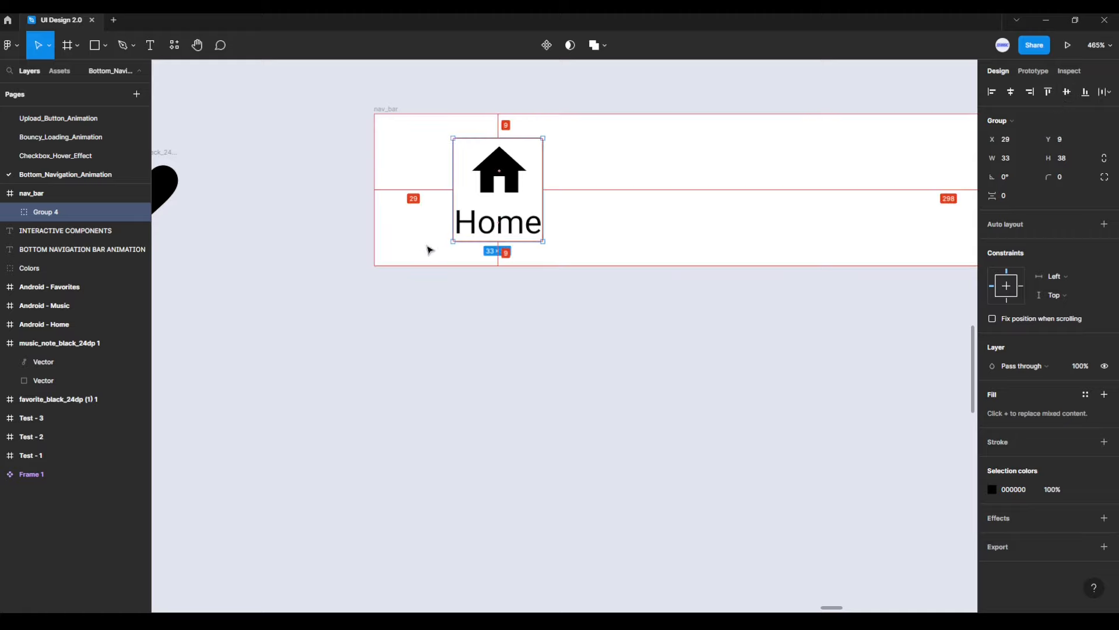
key("Right")
key("Right")
key("Right")
key("Right")
key("Right")
key("Right")
key("Right")
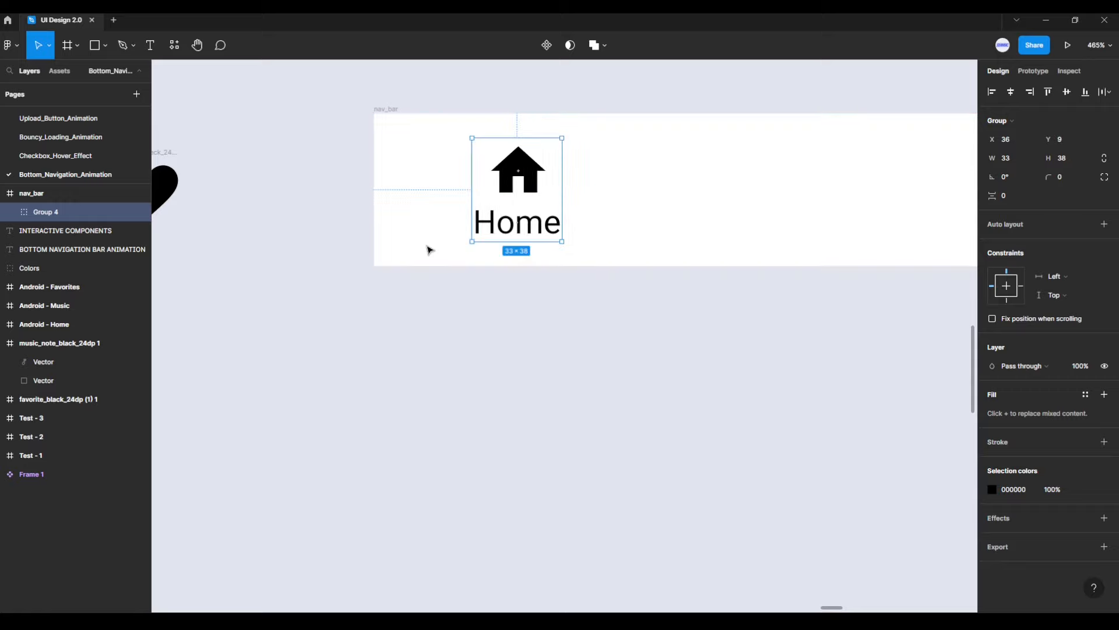
- Duplicate the Home group and centre the copy horizontally in nav_bar
left_click_drag(599, 316, 402, 320)
scroll(402, 322, "down", 2)
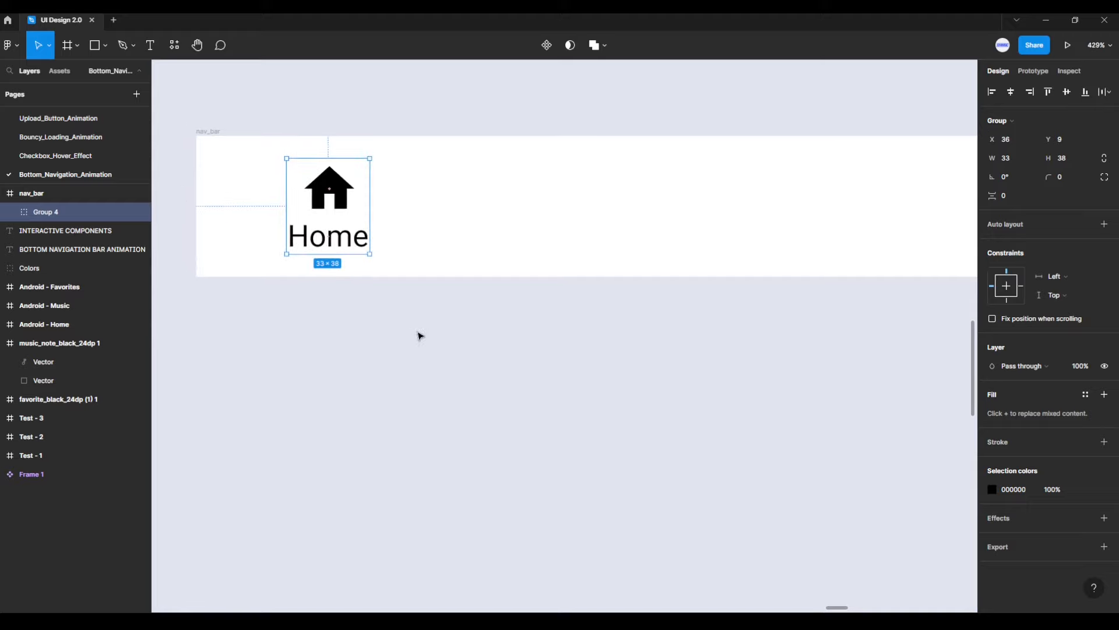
scroll(463, 343, "down", 3)
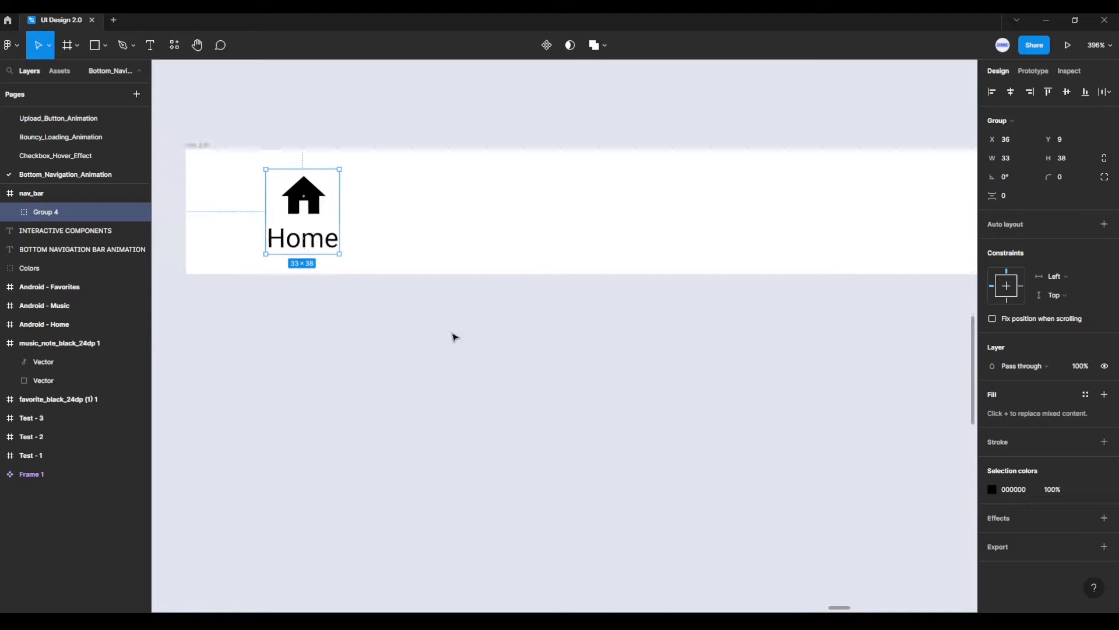
left_click_drag(465, 345, 449, 343)
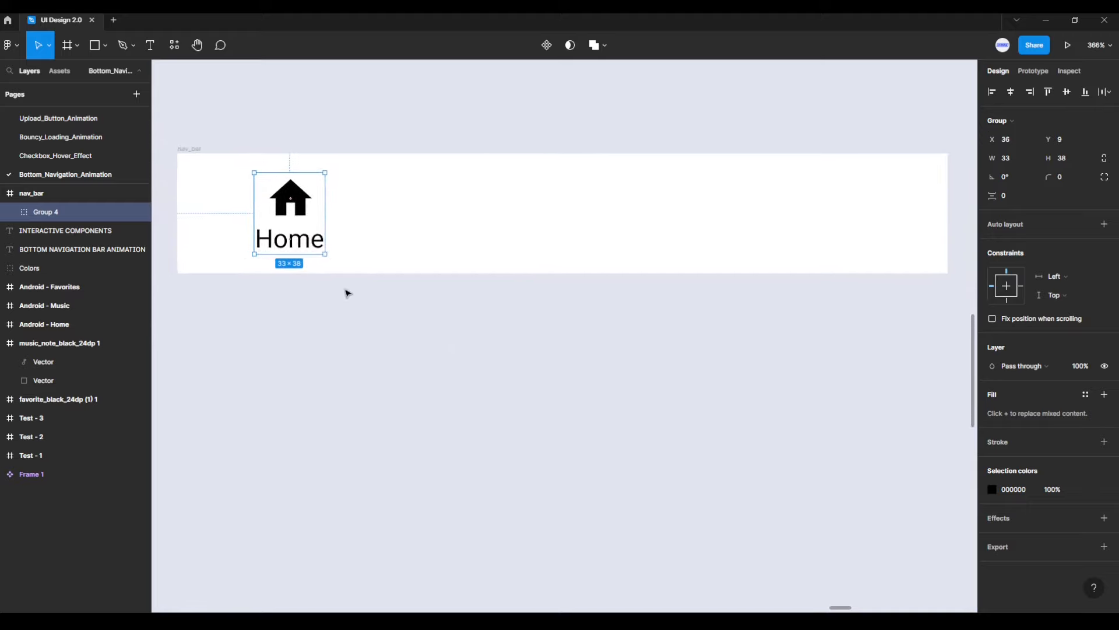
left_click_drag(303, 217, 562, 223)
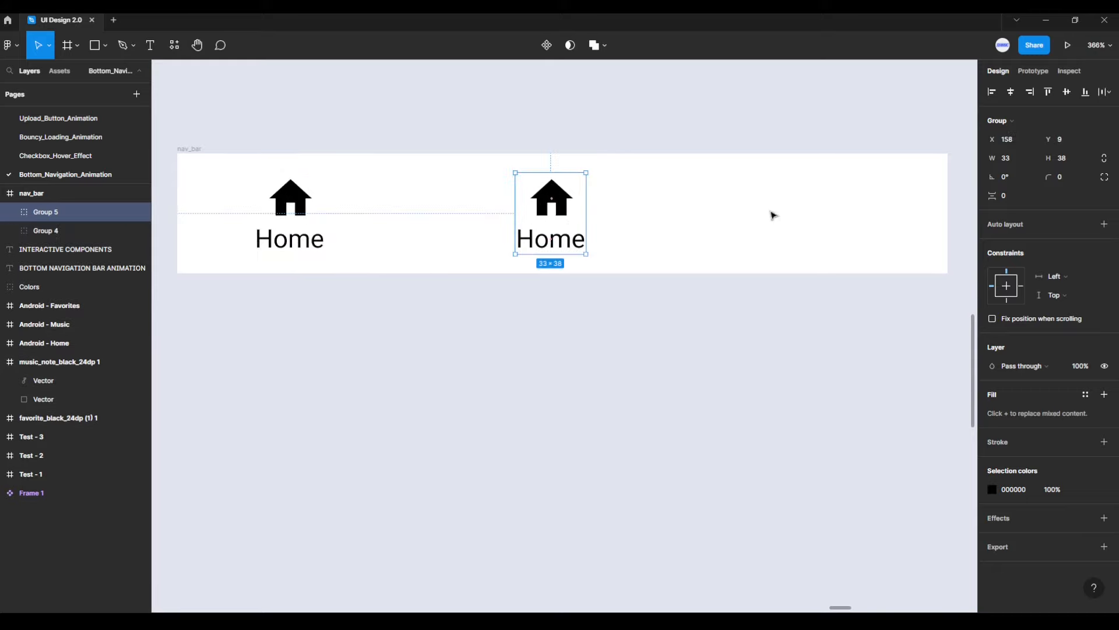
left_click(1012, 92)
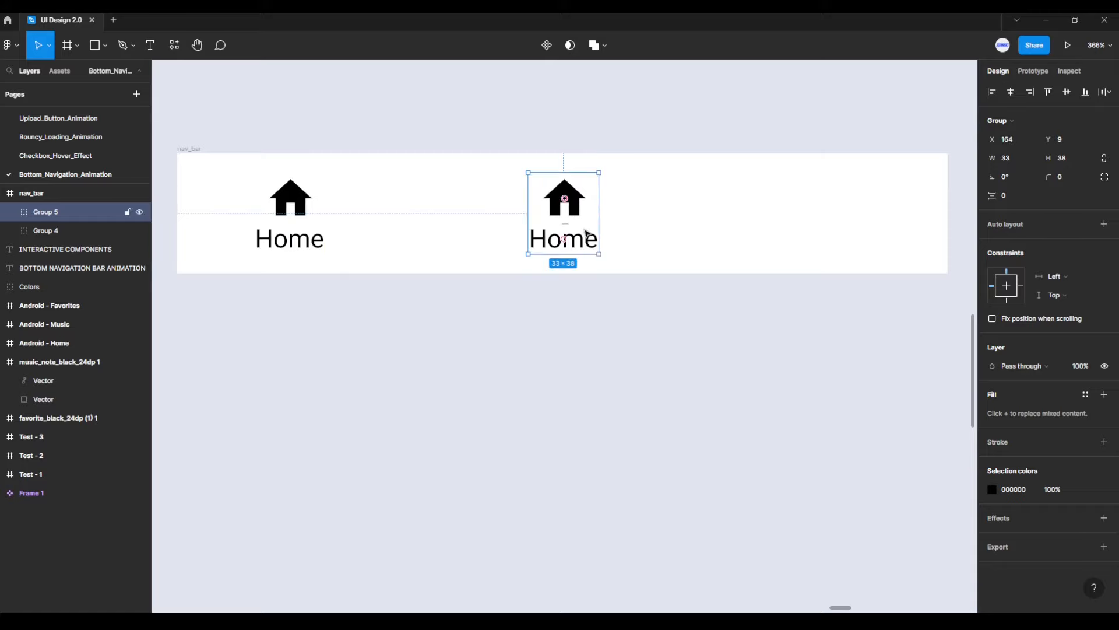
- Duplicate the centred group toward nav_bar's right end and nudge the copy to X 291
left_click_drag(587, 216, 868, 216)
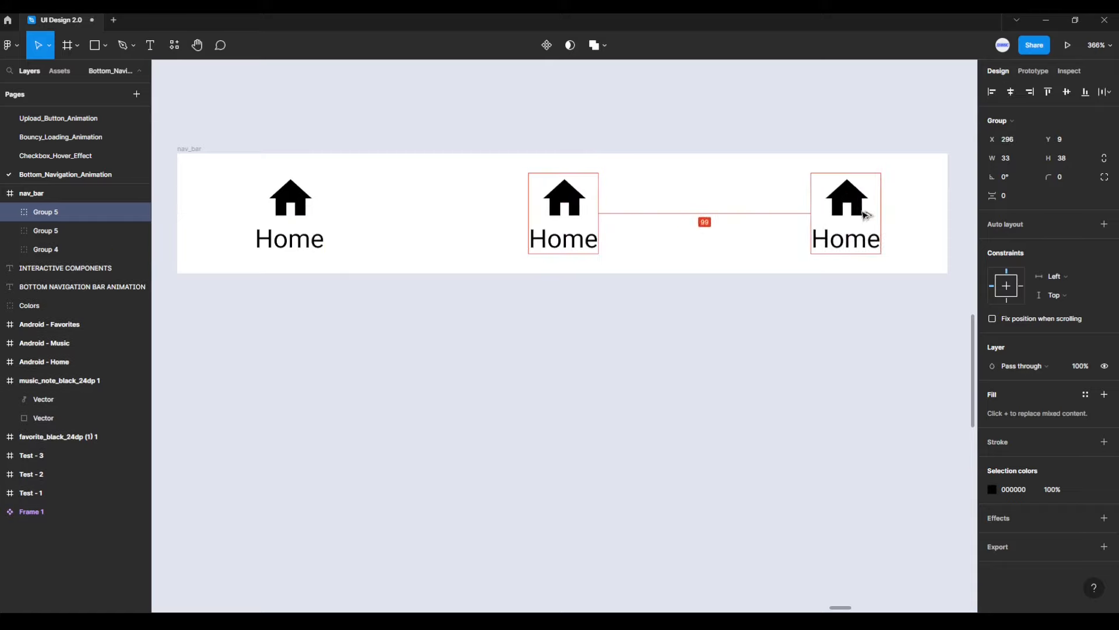
key("alt")
key("Left")
key("Left")
key("Left")
key("Left")
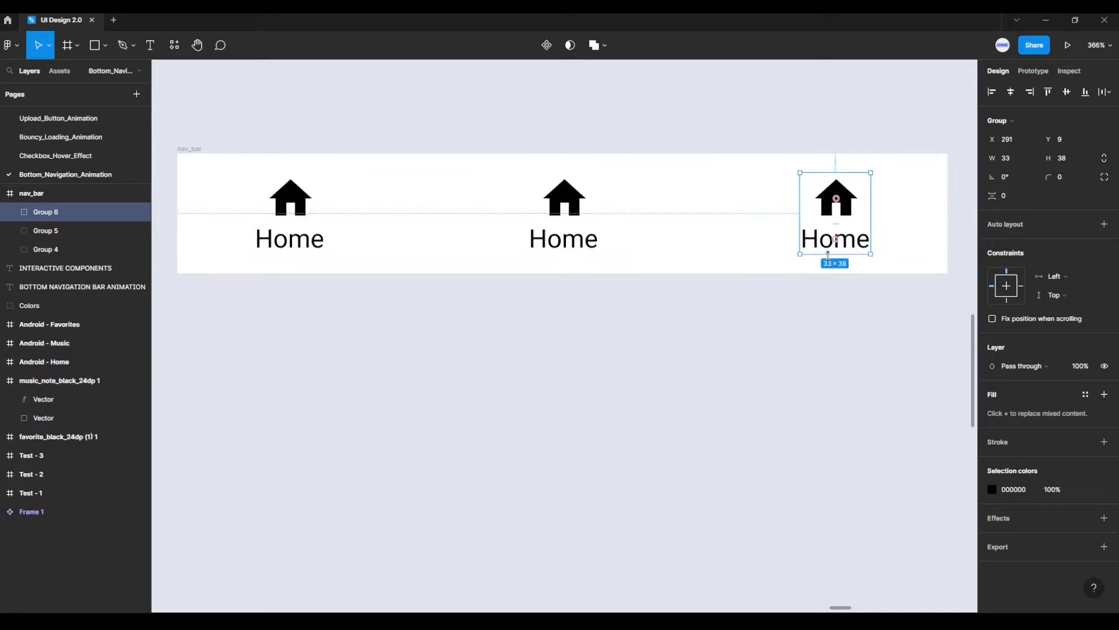
- Change the middle group's label to "Music" and the right group's label to "Favorites"
double_click(575, 247)
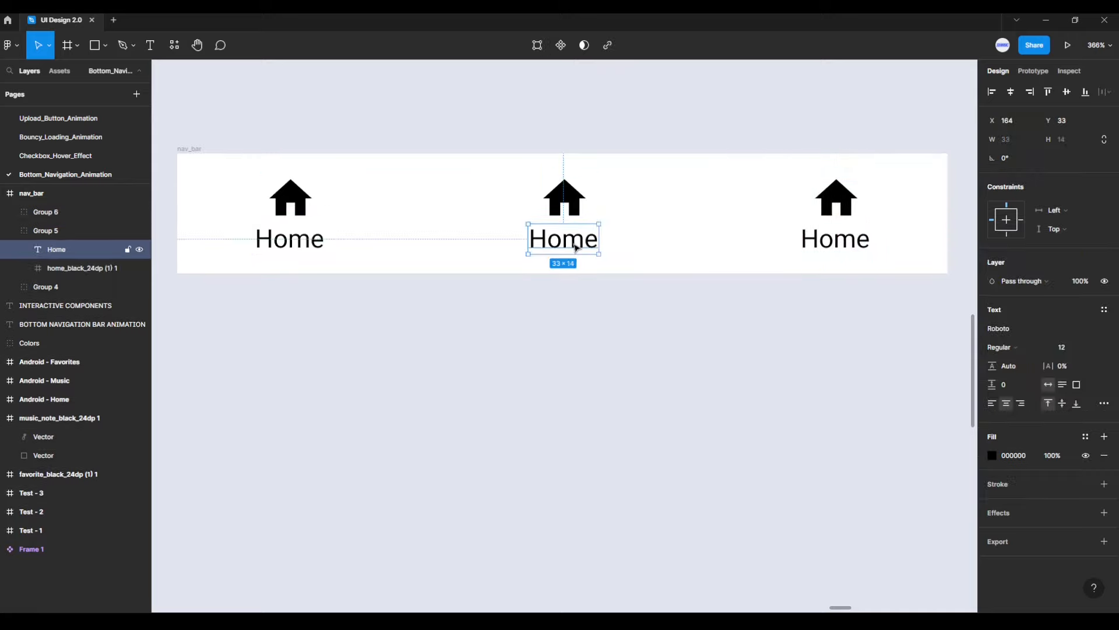
double_click(575, 245)
type("Music")
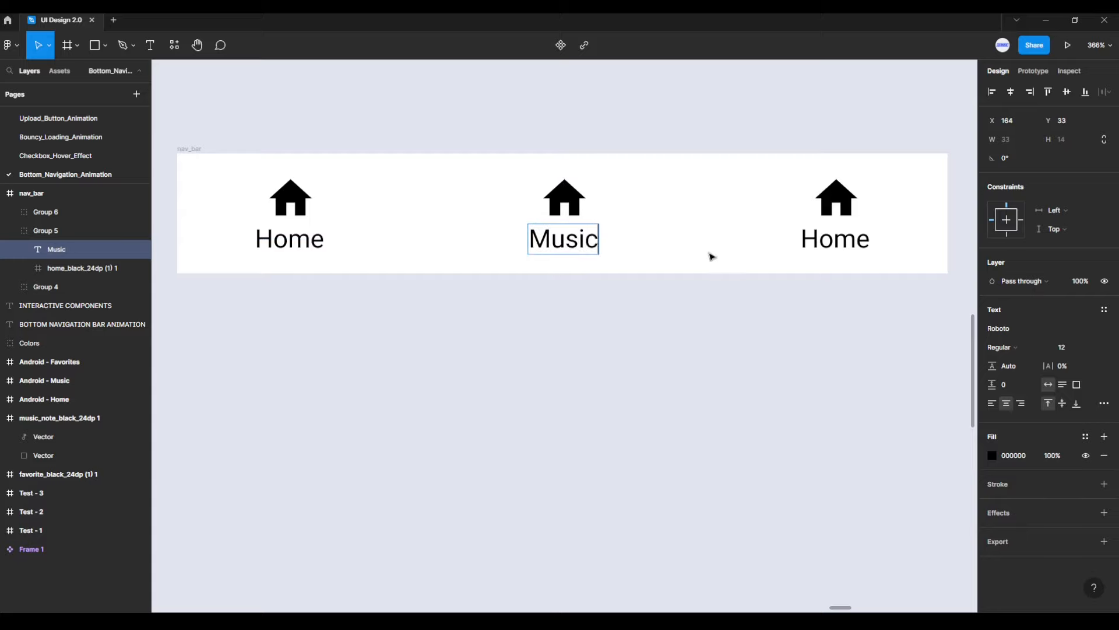
double_click(811, 242)
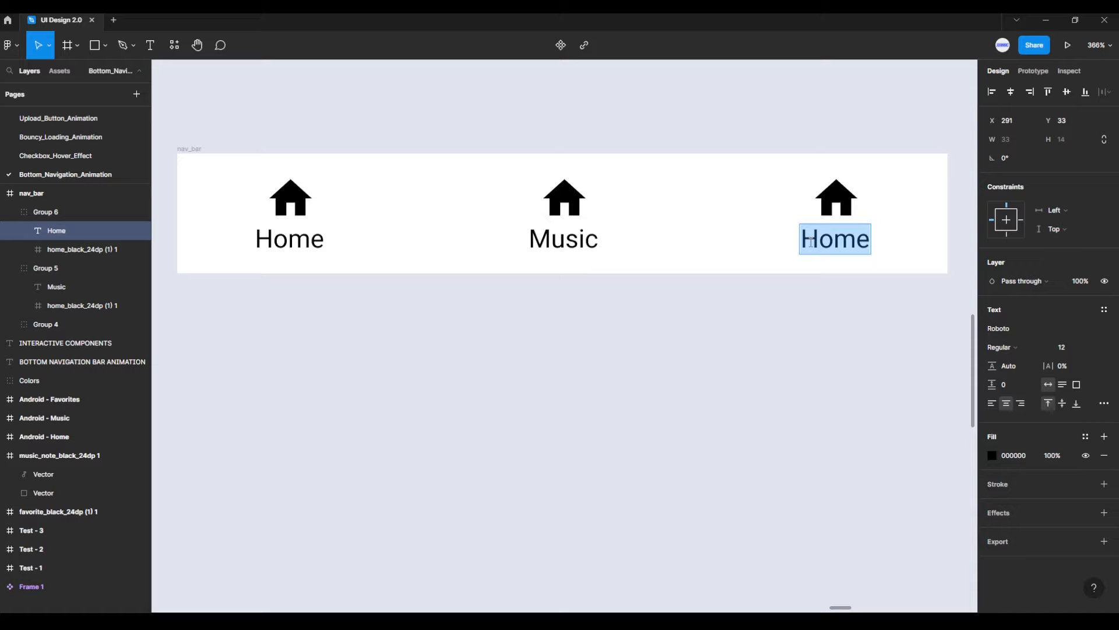
type("Favorites")
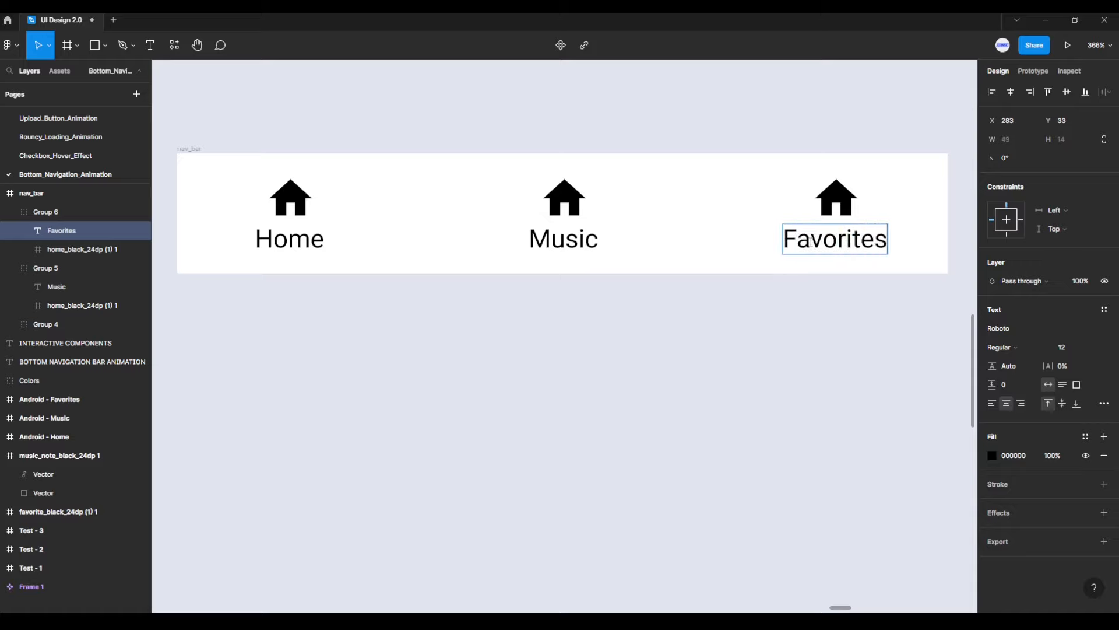
key("Escape")
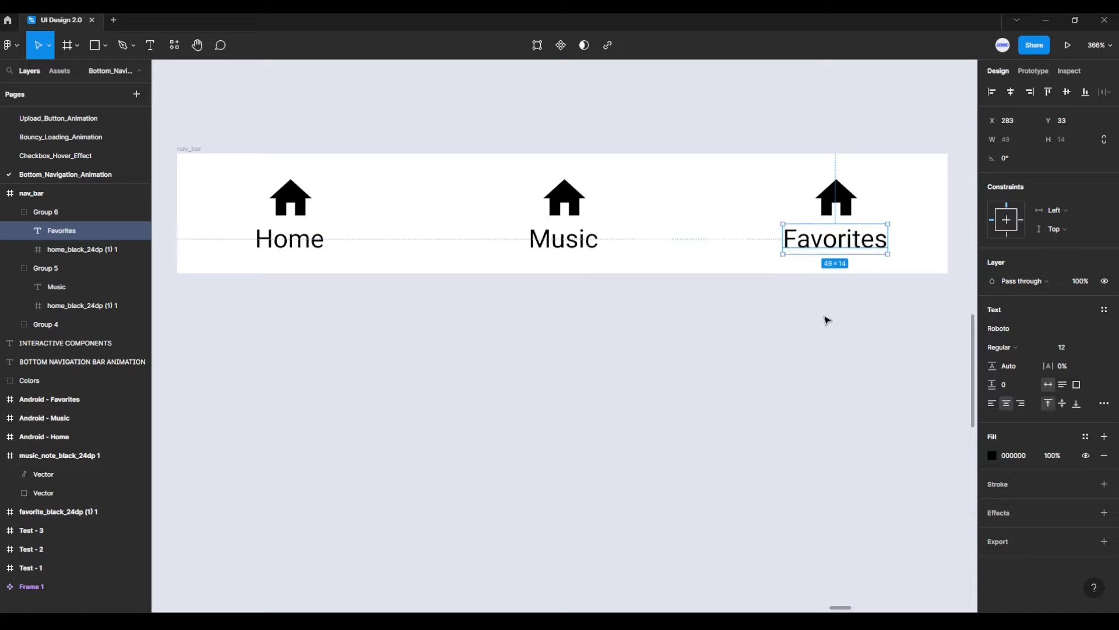
- Nudge the Favorites label and its icon left so their right margin matches the Home group's left margin
left_click(841, 207, "shift")
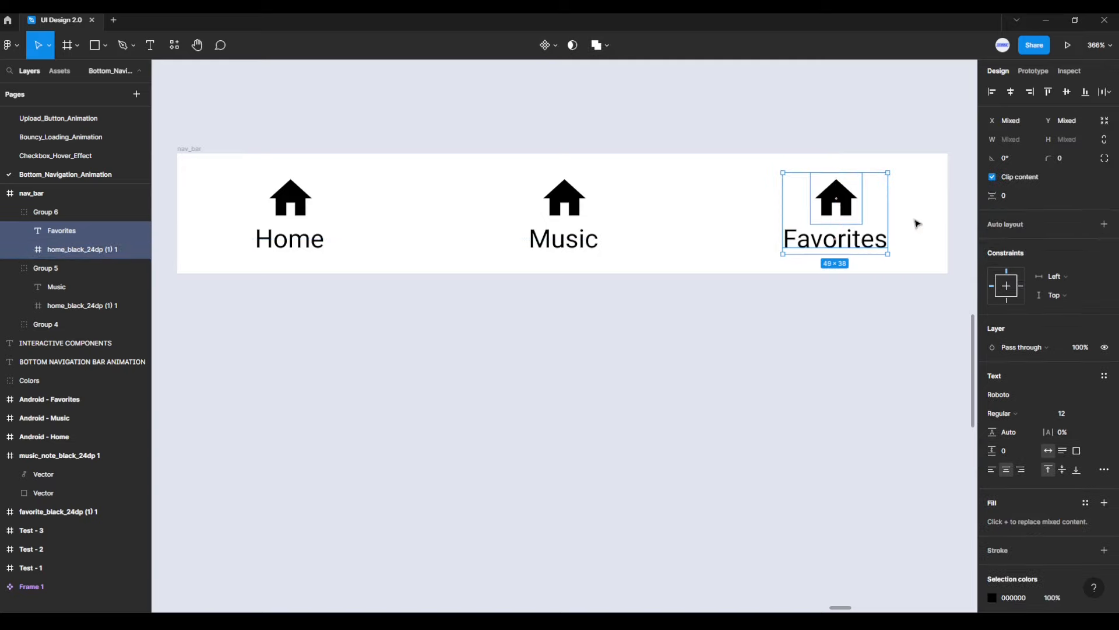
key("alt")
key("Left")
key("Left")
key("Left")
key("Left")
key("Left")
key("Left")
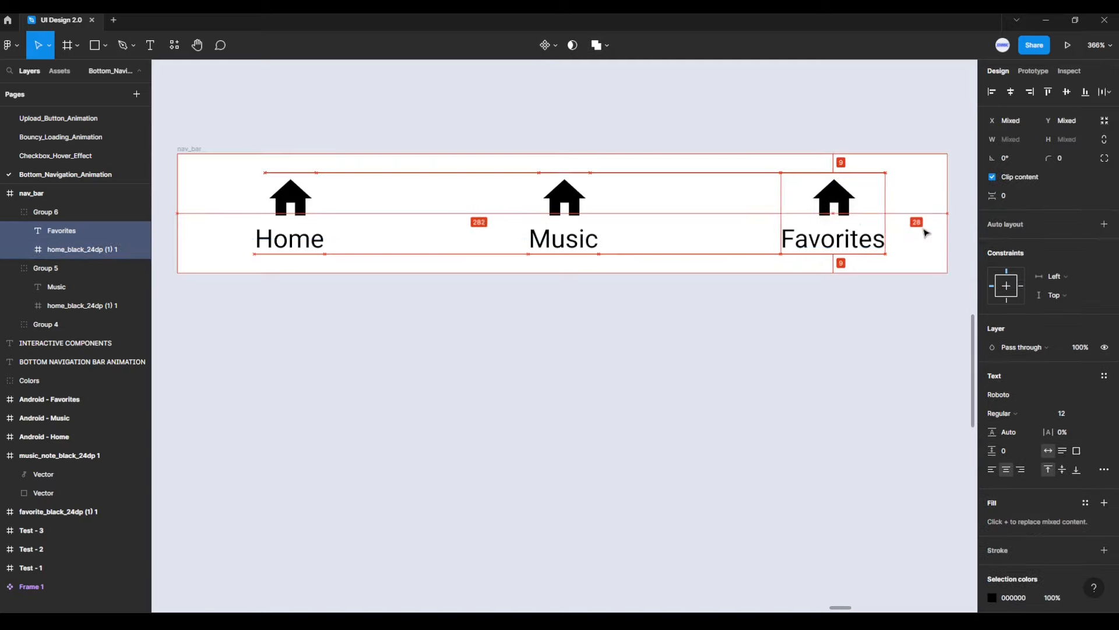
key("Left")
key("Left")
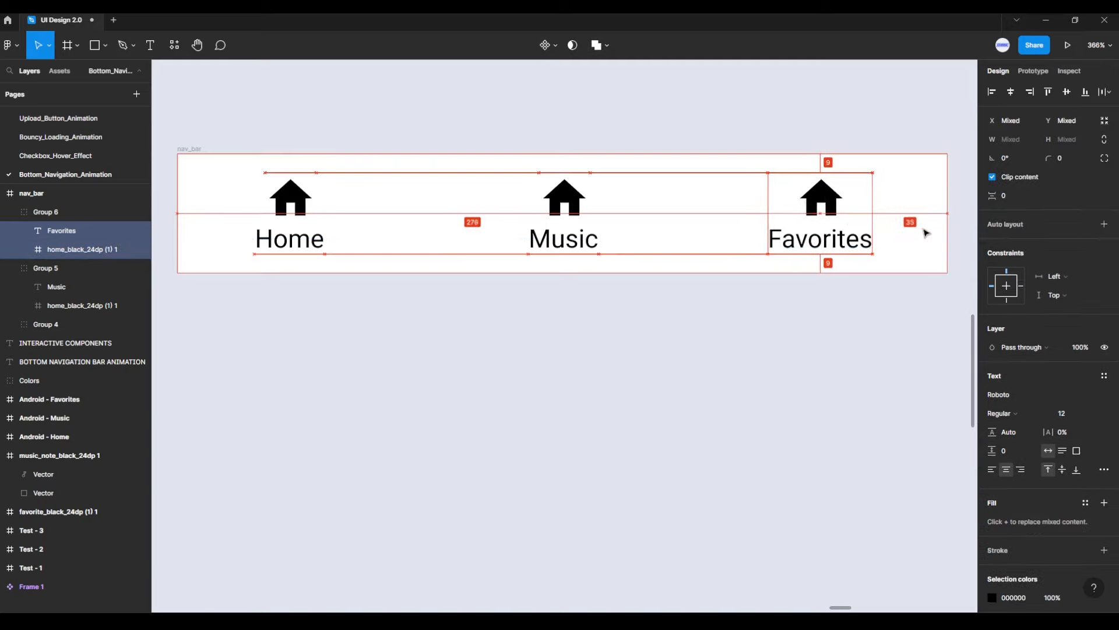
left_click(595, 242)
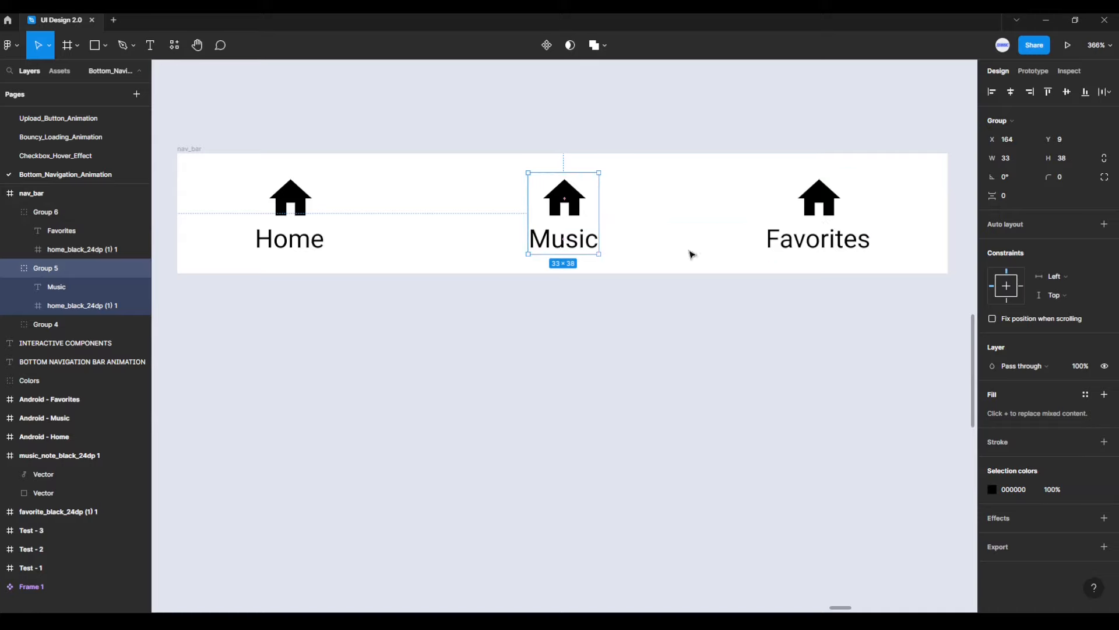
left_click(277, 233)
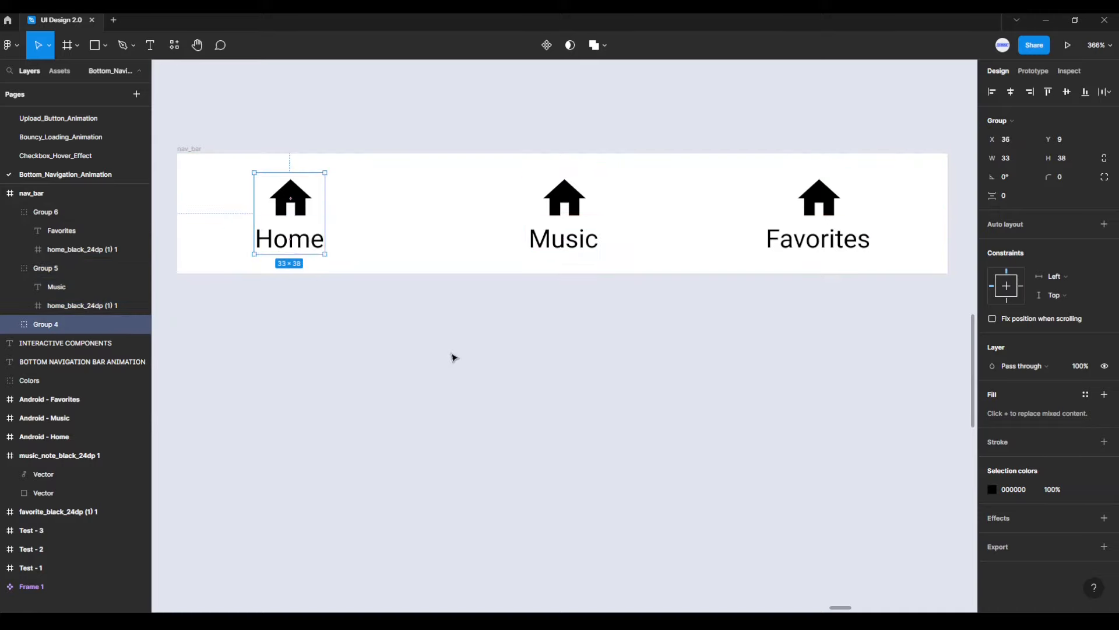
left_click(422, 366)
- Replace the home icon in nav_bar's Music group with a copy of the standalone music note icon
scroll(302, 335, "down", 5)
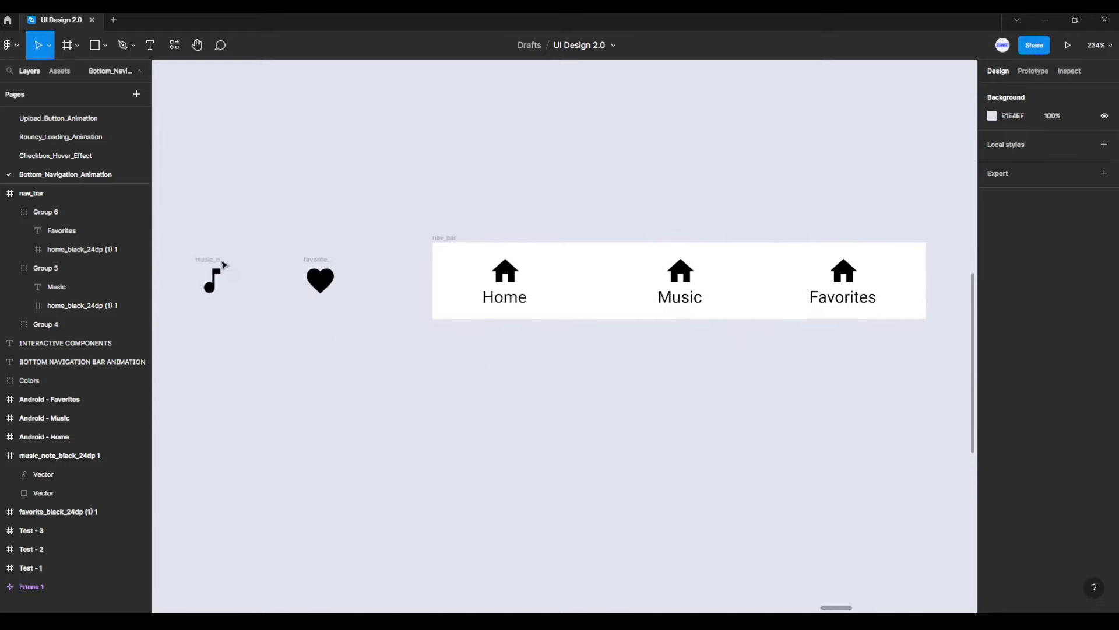
left_click(216, 271)
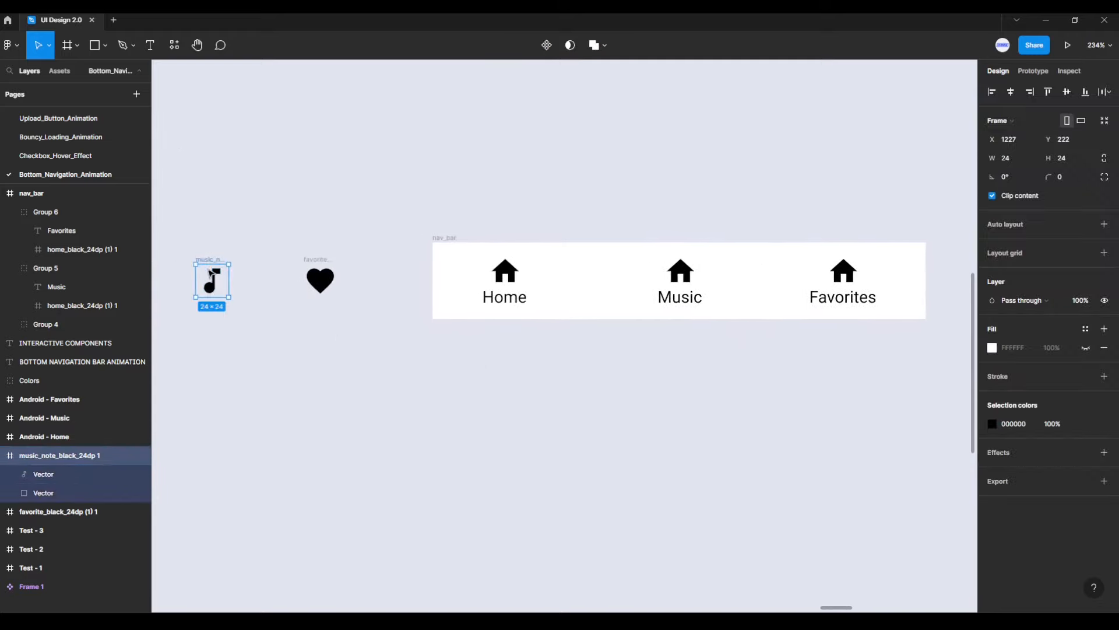
right_click(207, 276)
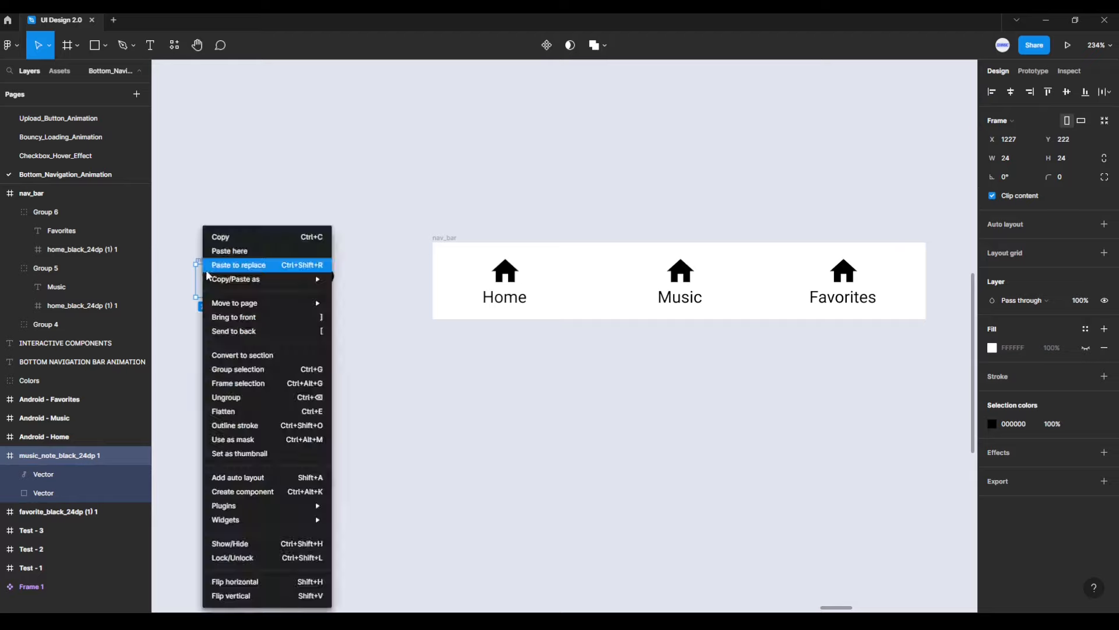
left_click(229, 243)
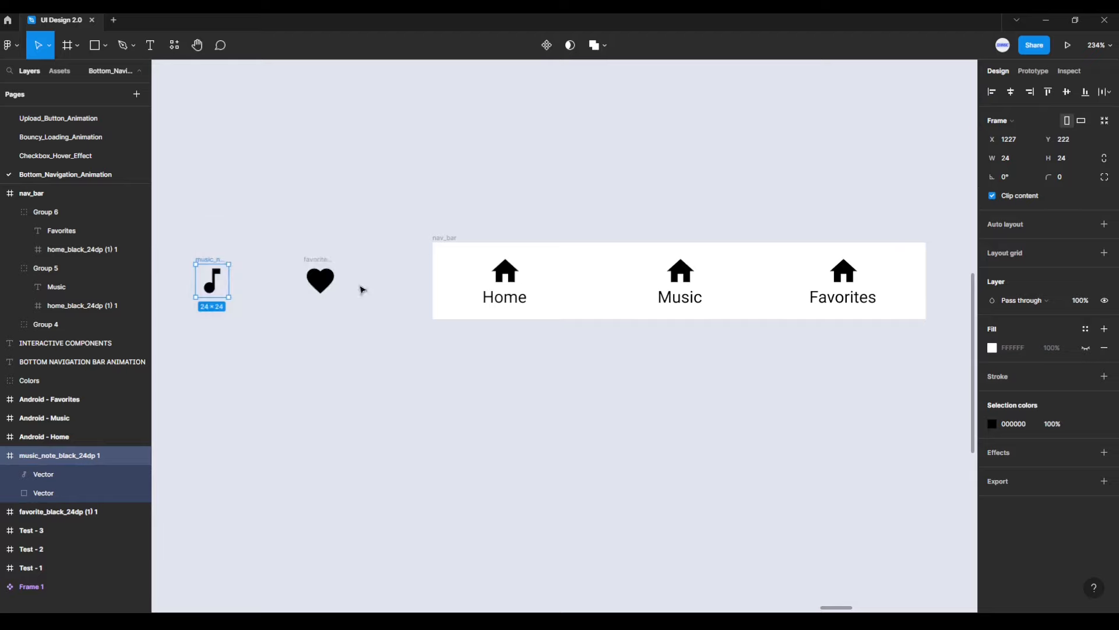
left_click(683, 272)
double_click(685, 274)
right_click(686, 274)
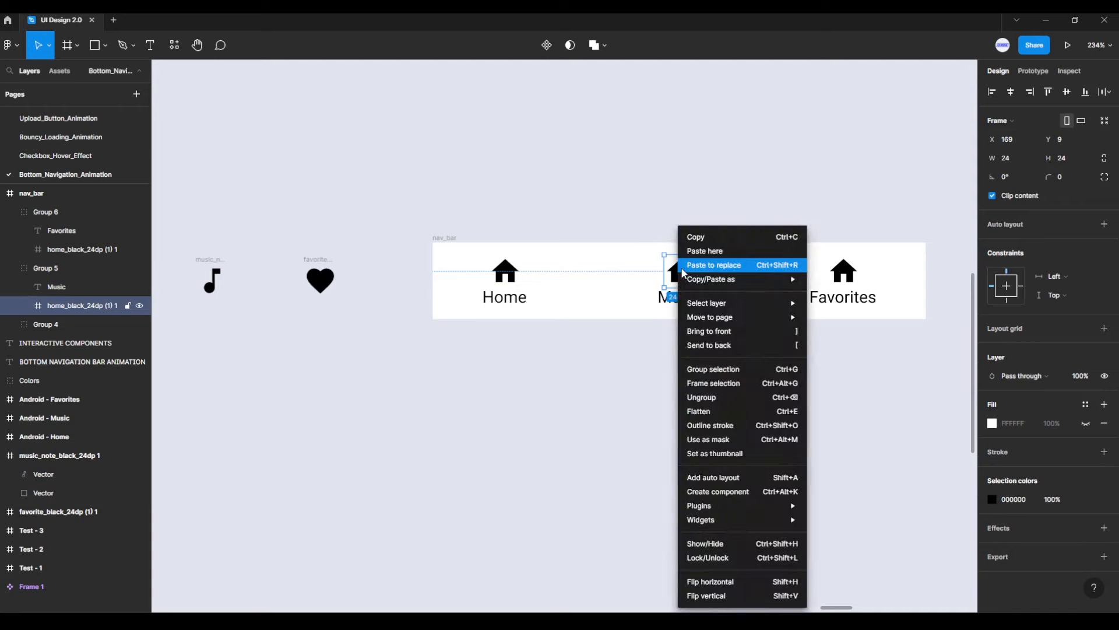
left_click(717, 266)
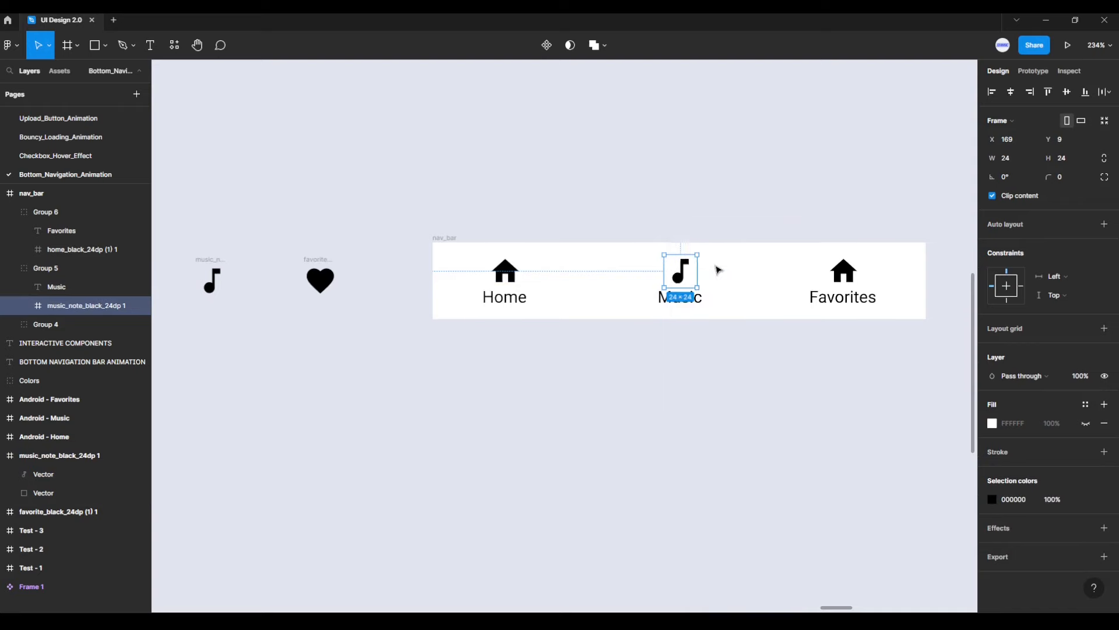
- Replace the home icon in nav_bar's Favorites group with a copy of the standalone heart icon
left_click(322, 281)
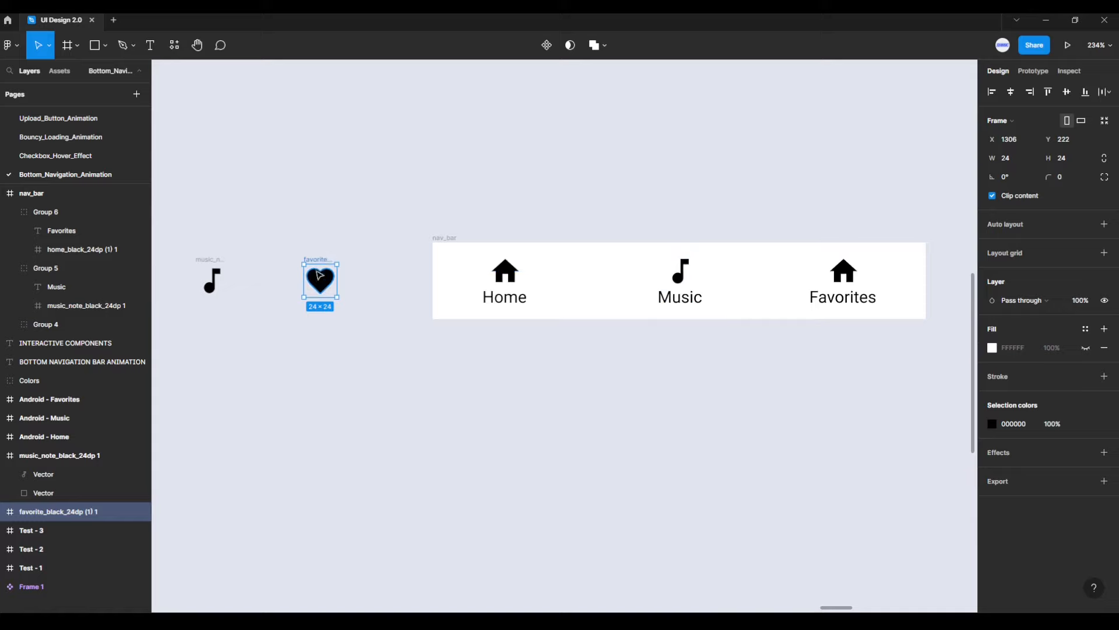
right_click(318, 264)
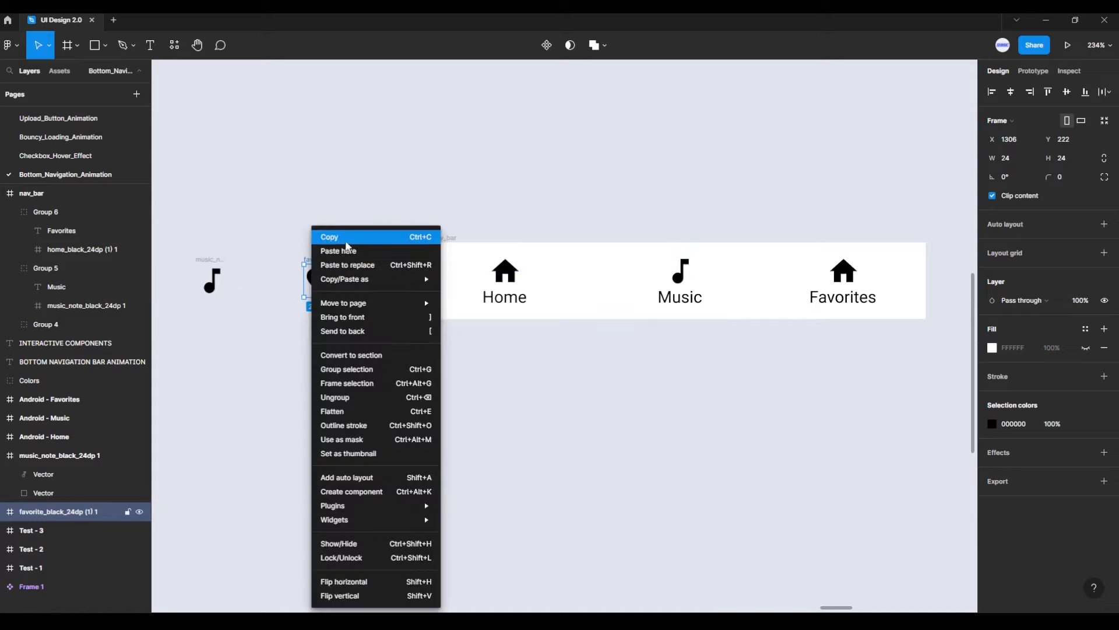
left_click(337, 239)
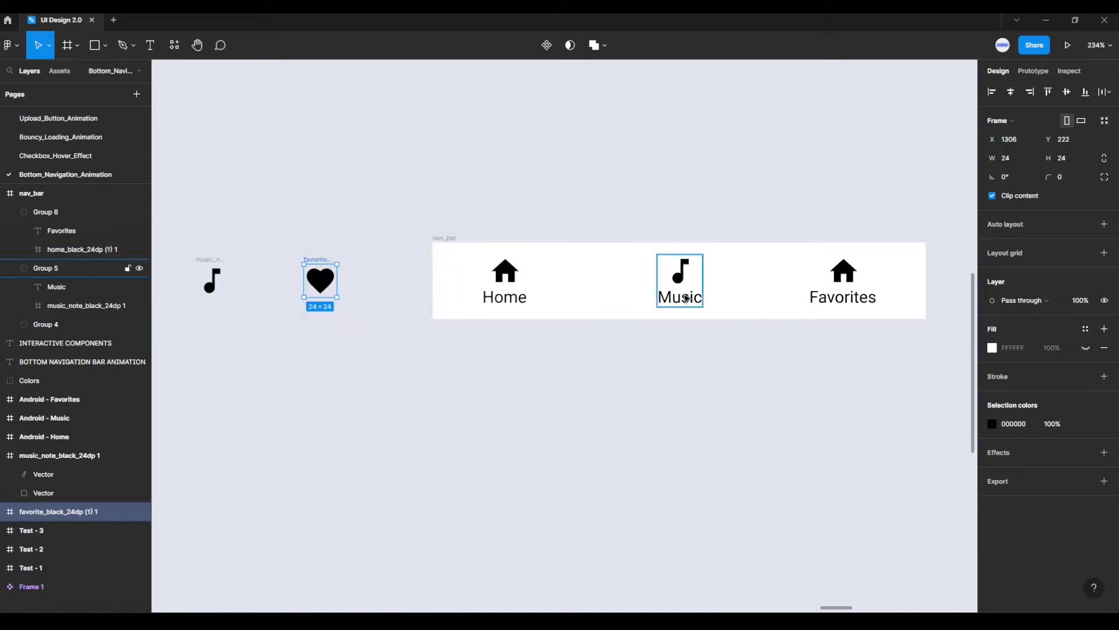
left_click(847, 275)
double_click(847, 274)
right_click(847, 274)
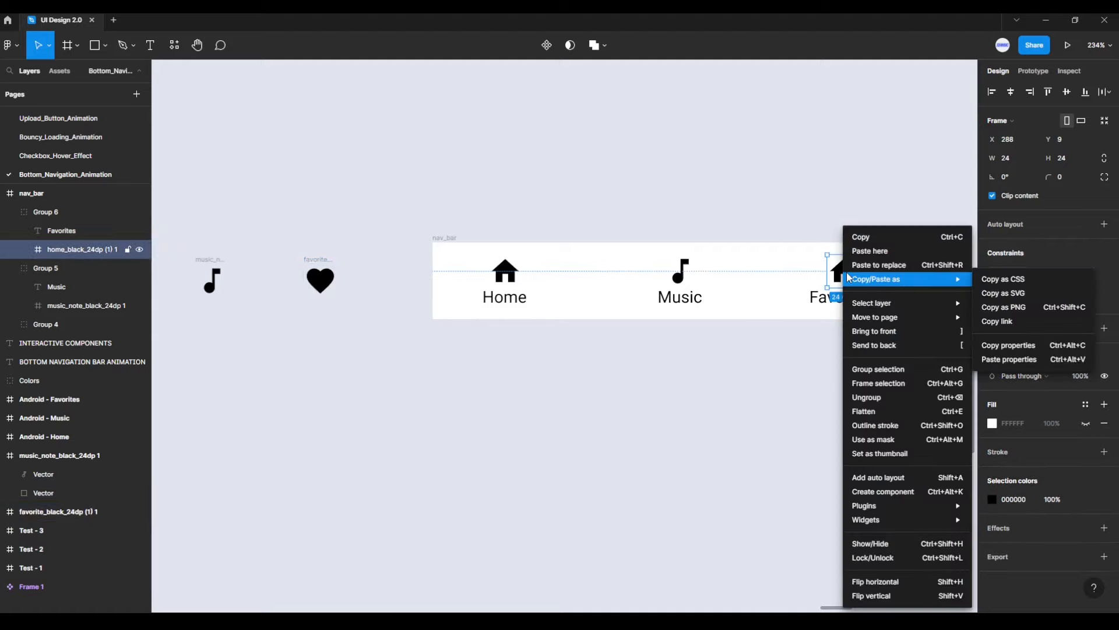
left_click(869, 273)
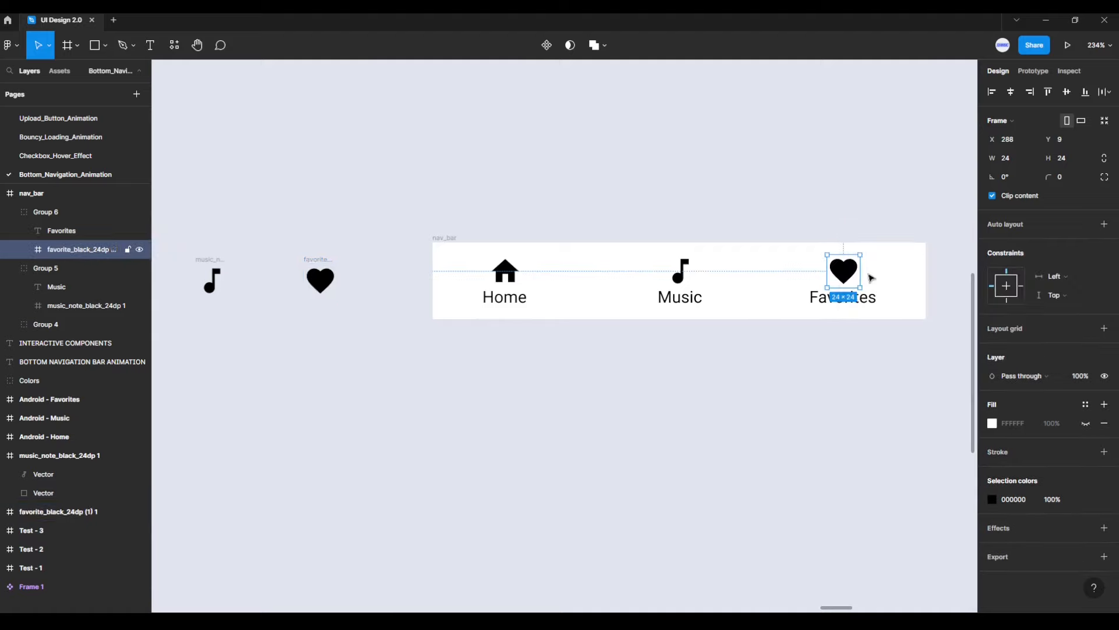
- Distribute the Home, Music and Favorites groups with equal horizontal spacing and check their margins within nav_bar
left_click(851, 321)
left_click(850, 305)
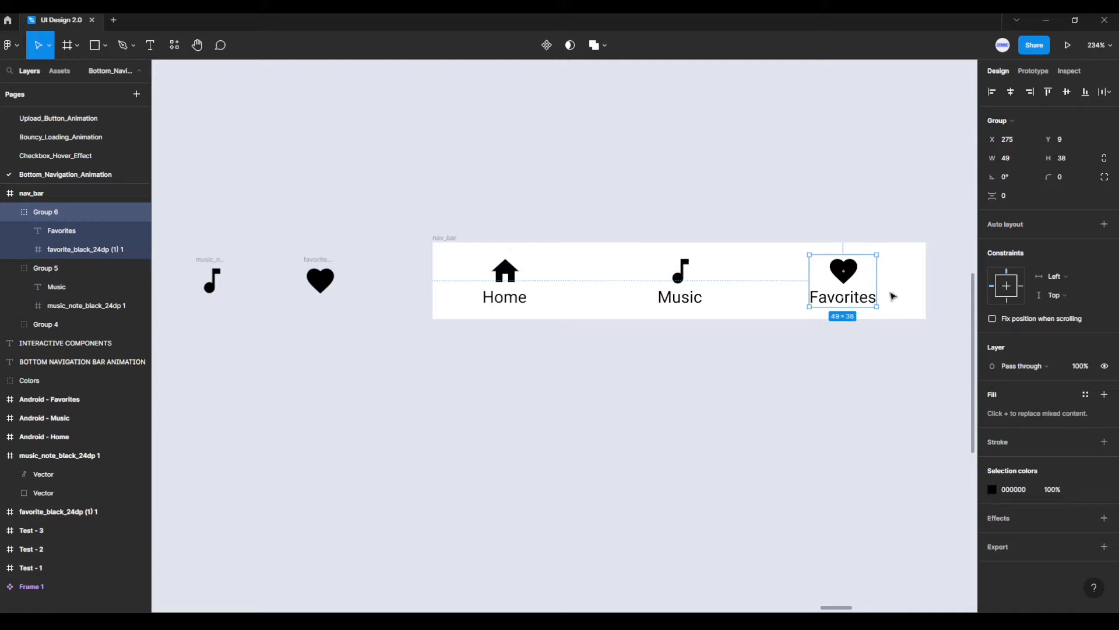
key("alt")
left_click(526, 286)
left_click(664, 279, "shift")
left_click(838, 271, "shift")
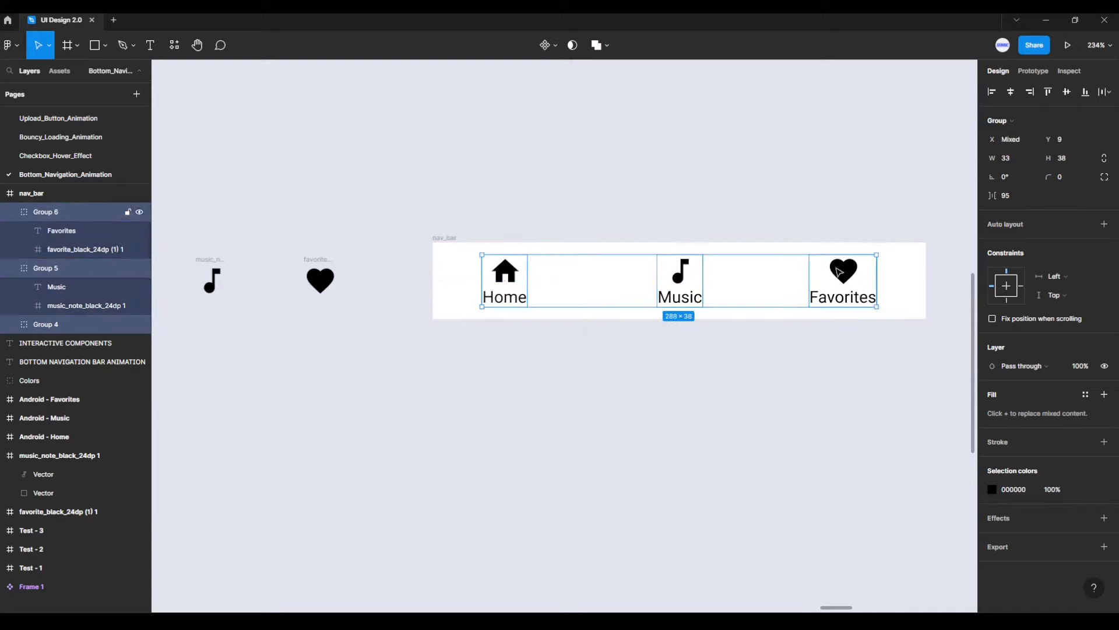
left_click(1108, 93)
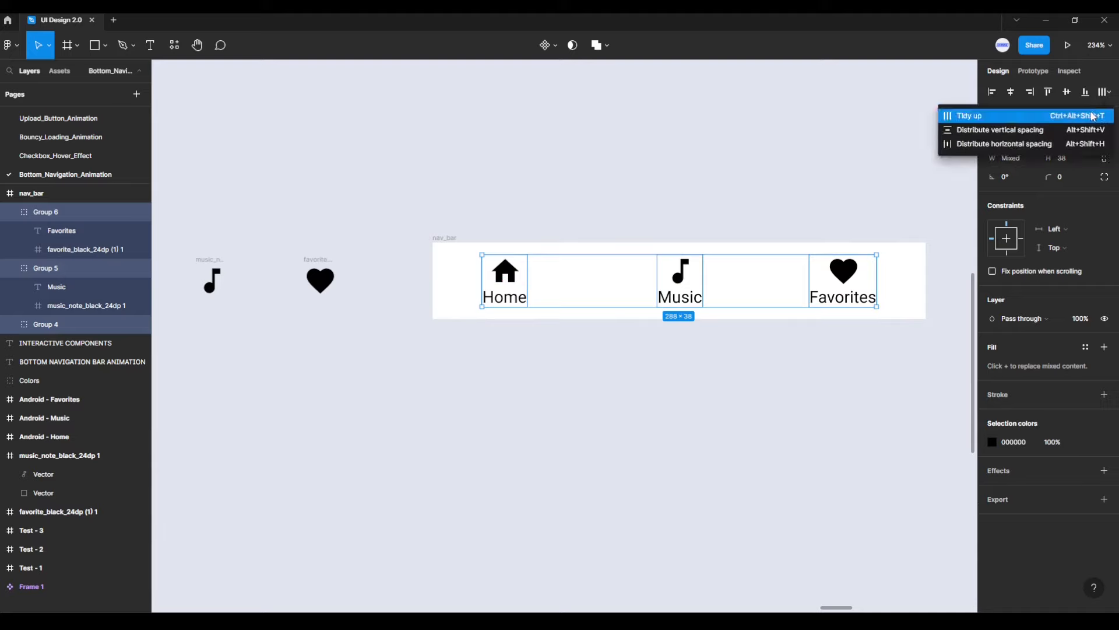
left_click(1047, 145)
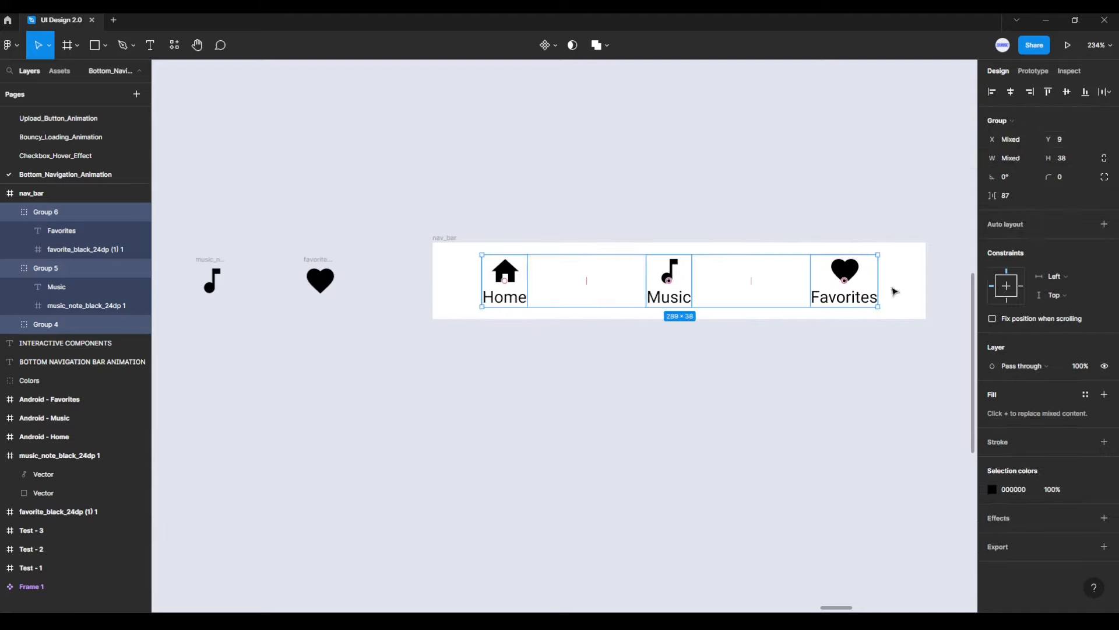
key("alt")
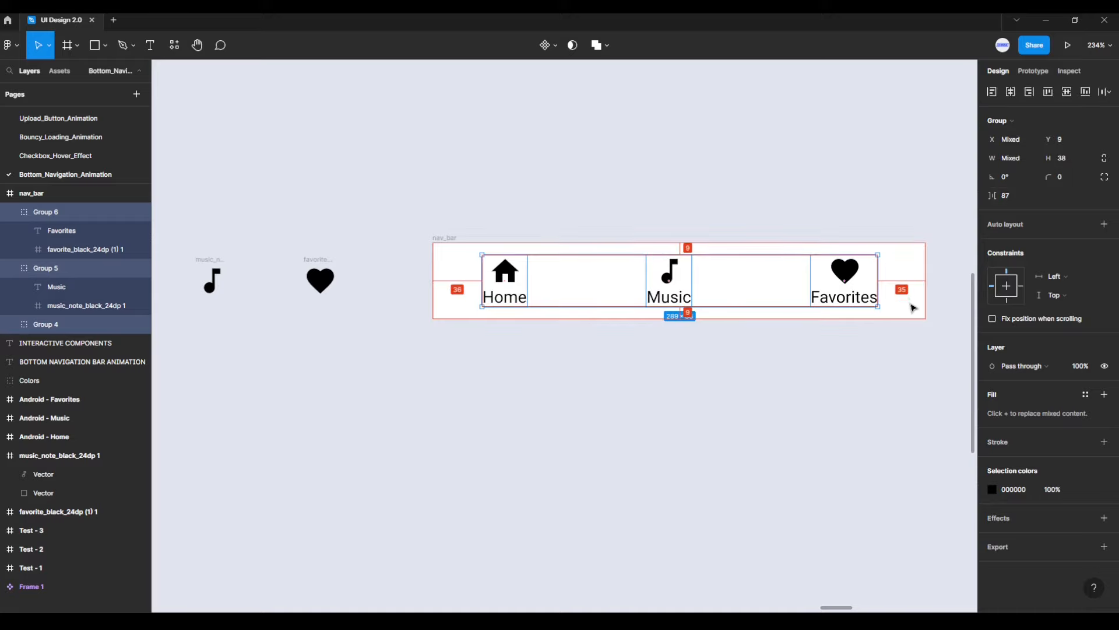
left_click(888, 343)
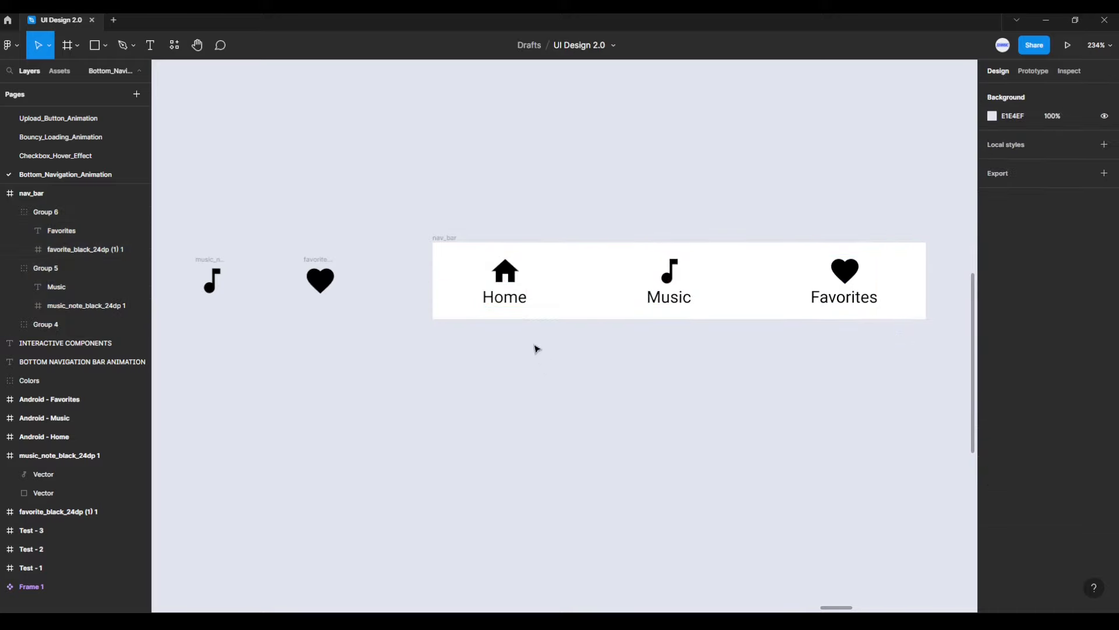
- Rename the three nav_bar groups as "home", "music" and "favorites" to match their labels
left_click(506, 287)
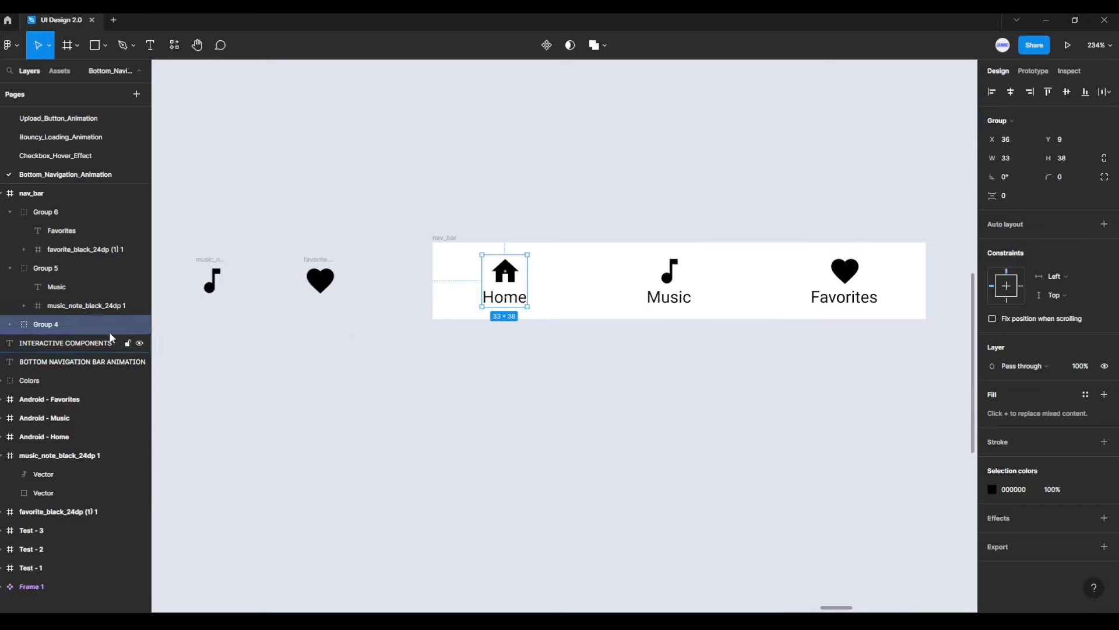
double_click(80, 321)
type("home")
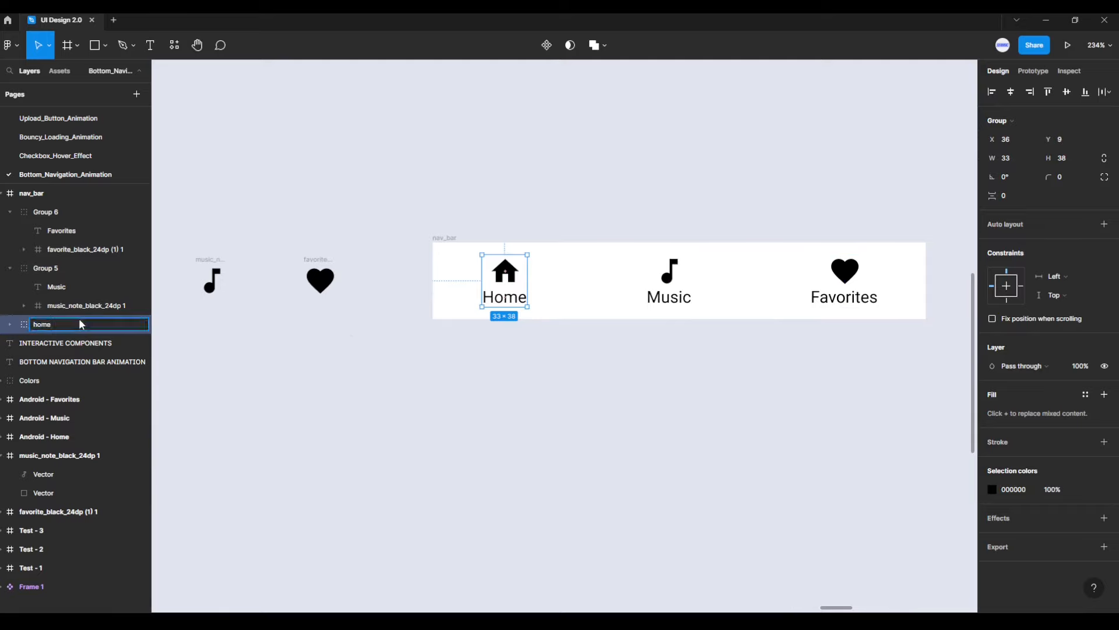
key("Return")
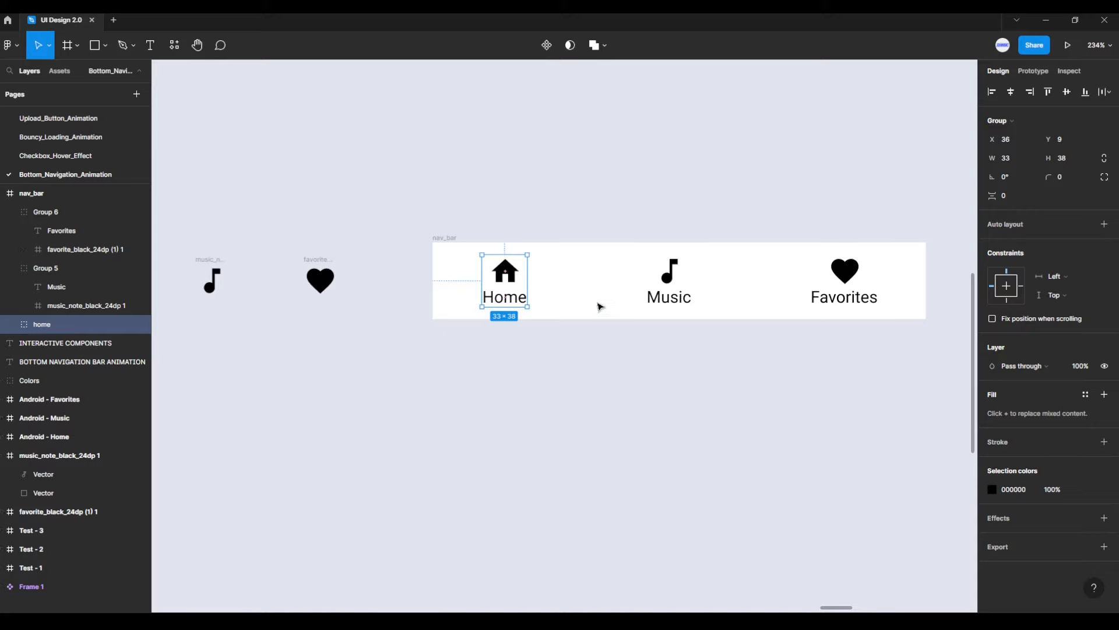
left_click(663, 287)
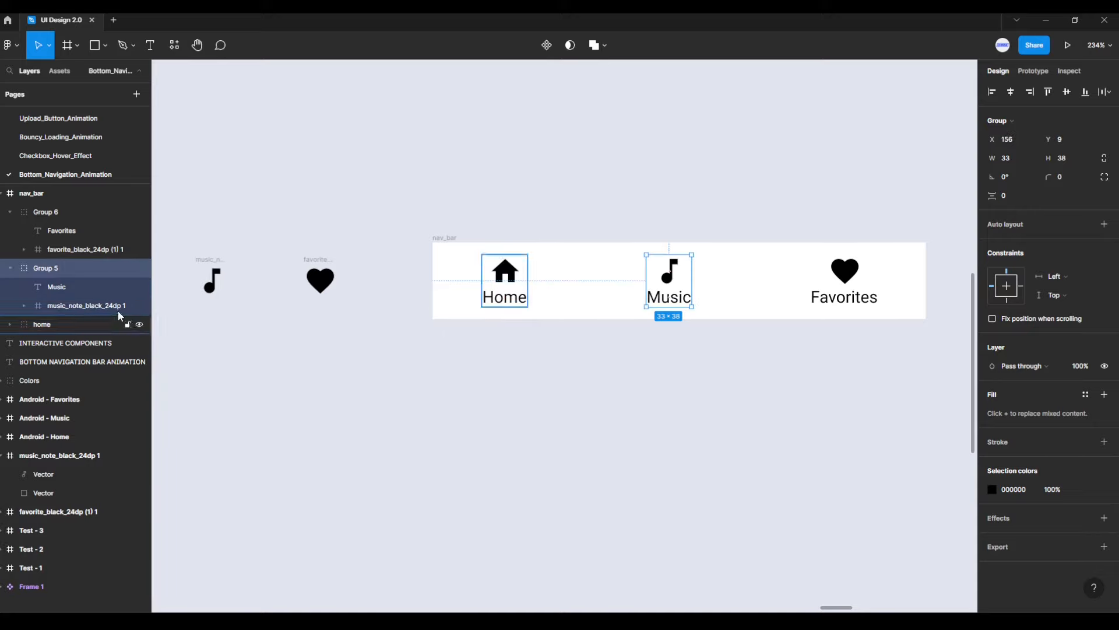
double_click(71, 268)
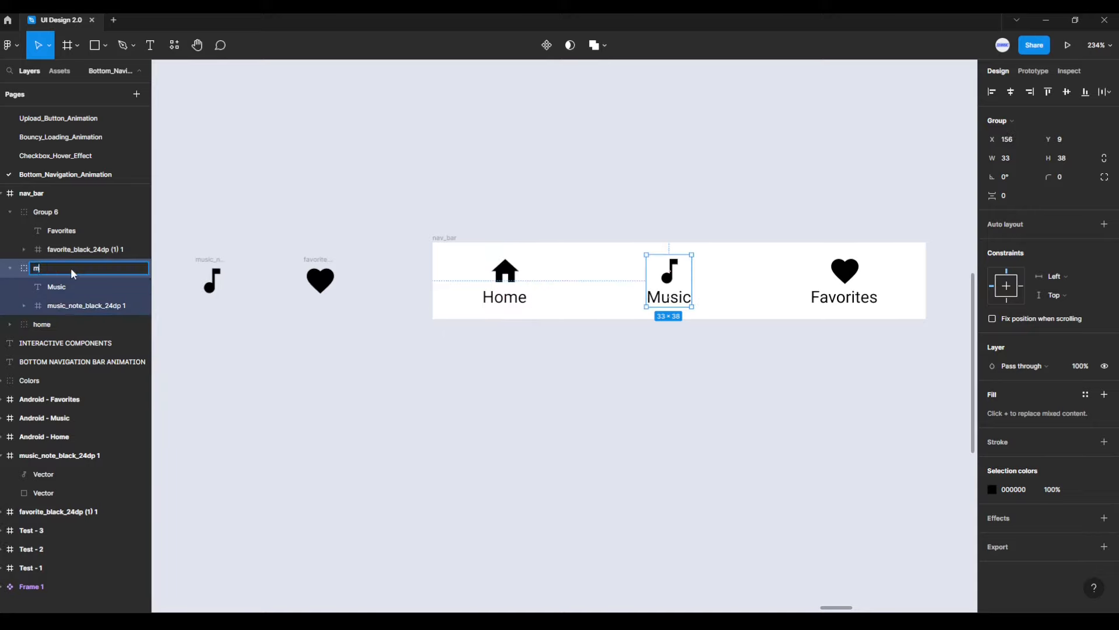
key("Return")
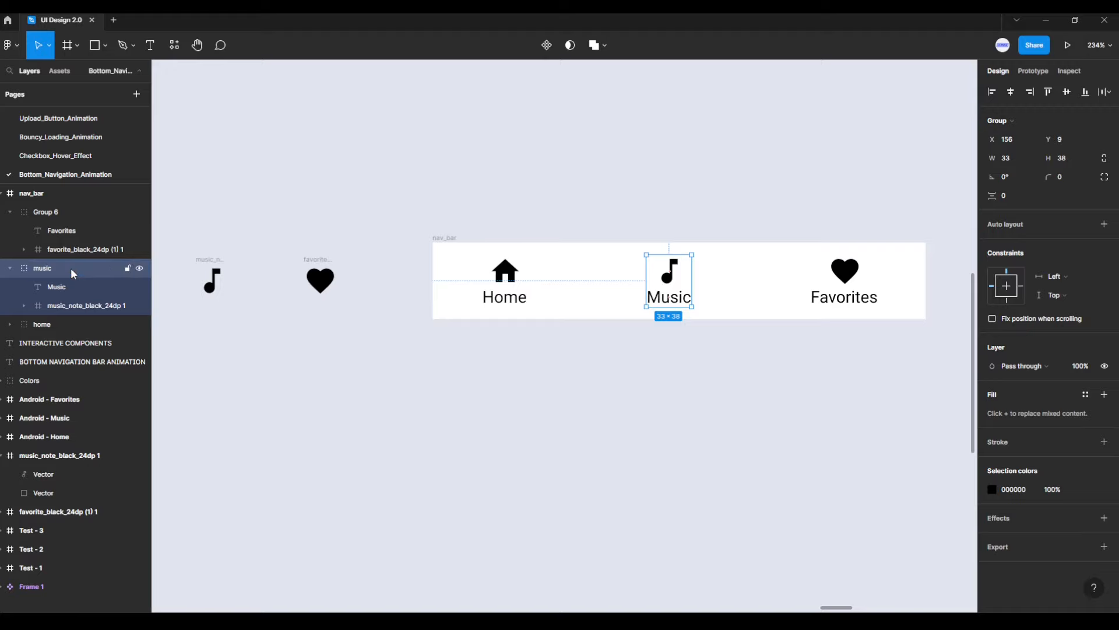
left_click(839, 283)
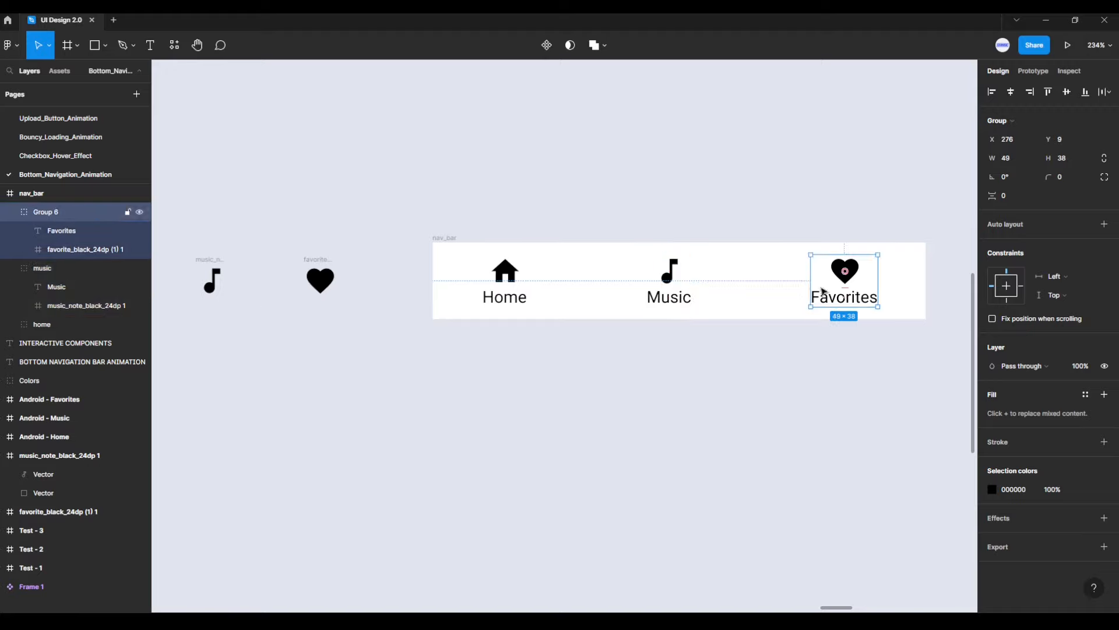
double_click(72, 213)
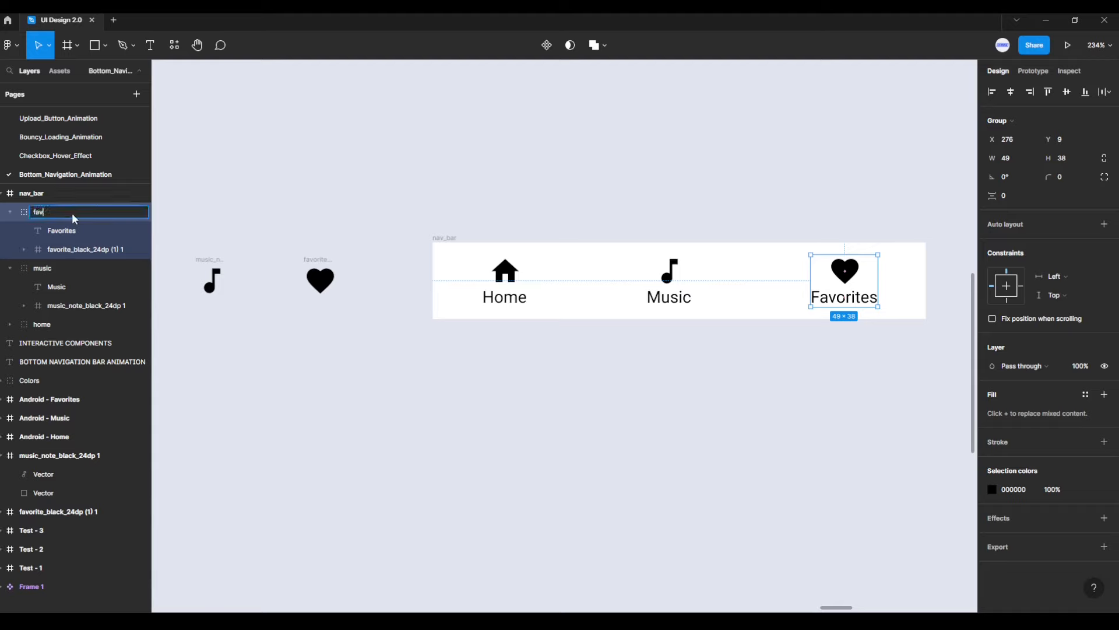
key("Return")
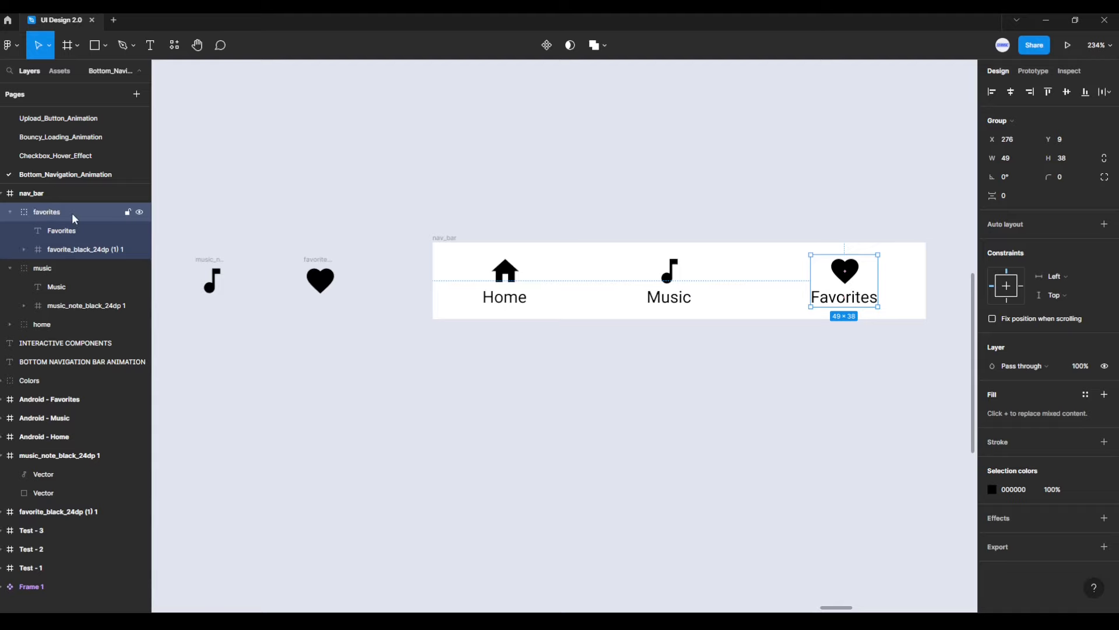
- Collapse the favorites and music groups in the layer list, check which items they hold, and clear the selection
left_click(13, 212)
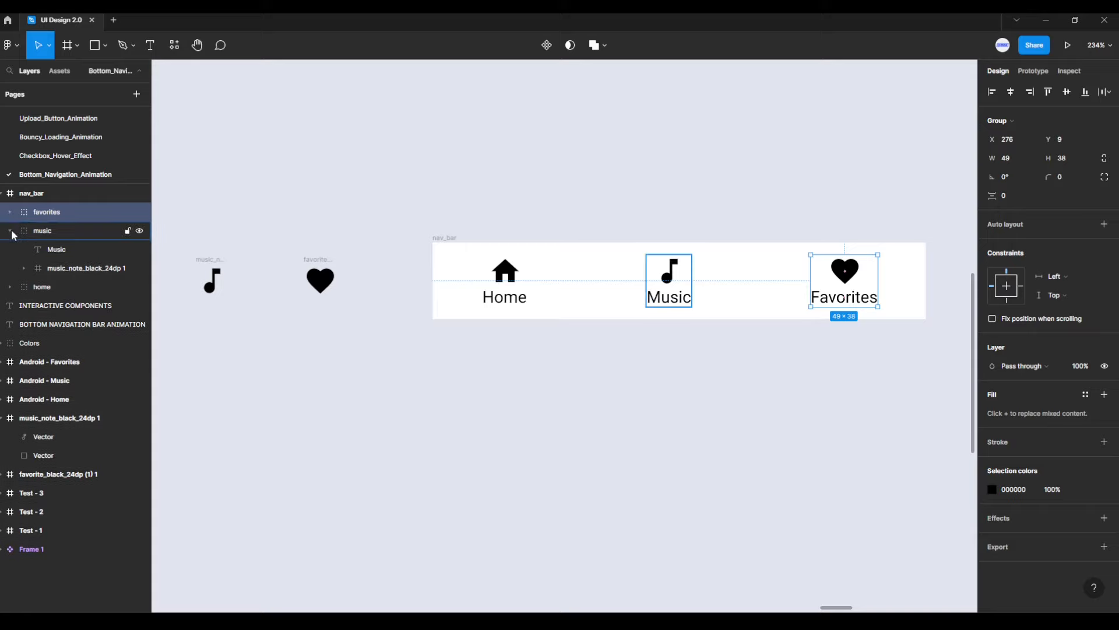
left_click(11, 230)
left_click(34, 251)
left_click(35, 232)
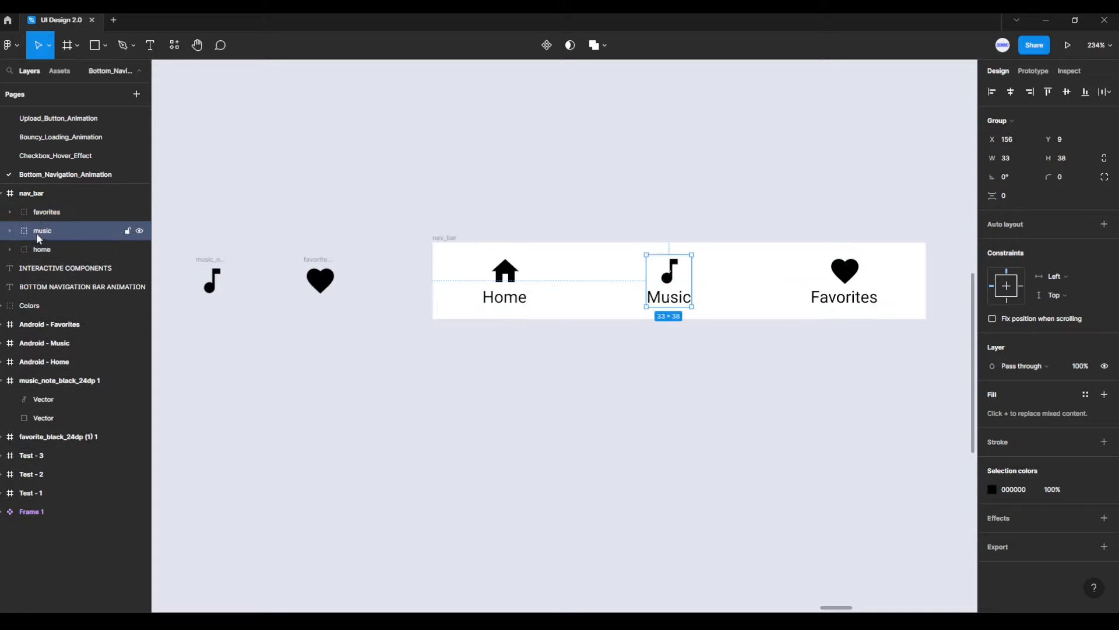
left_click(40, 213)
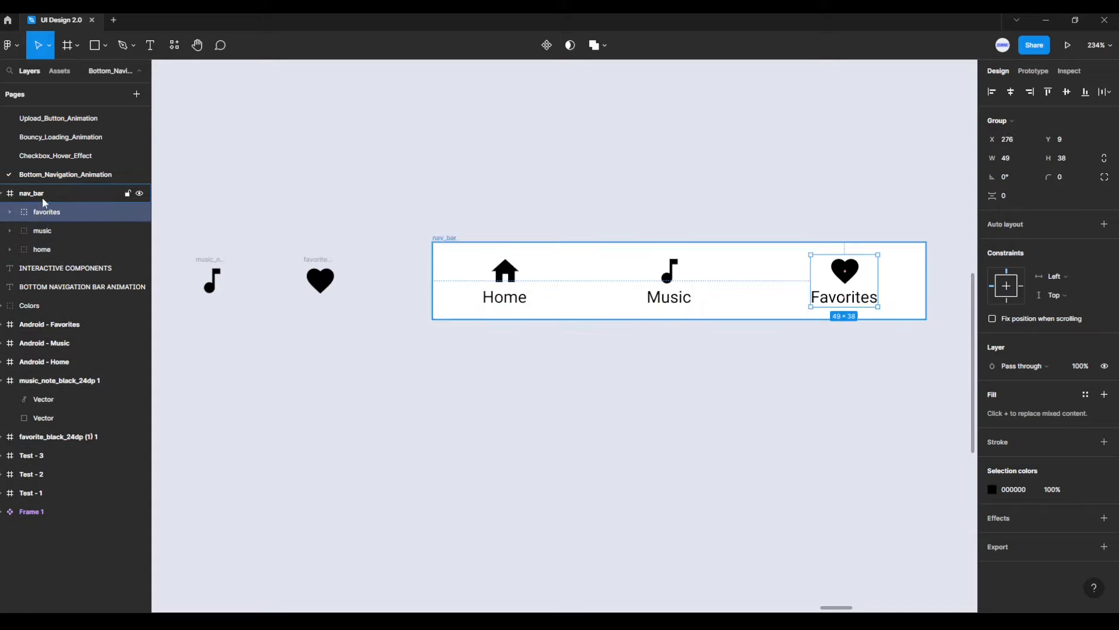
left_click(445, 175)
- Fill the nav_bar frame with the vivid purple 6200EE sampled from the color palette's purple swatch
scroll(480, 165, "down", 2)
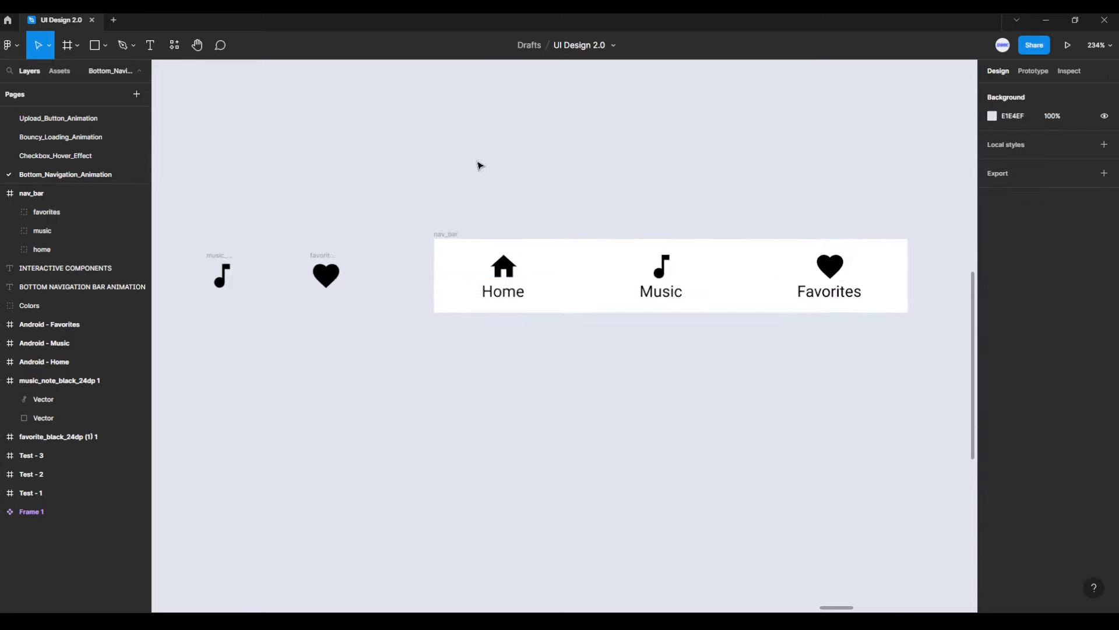
left_click_drag(487, 160, 444, 334)
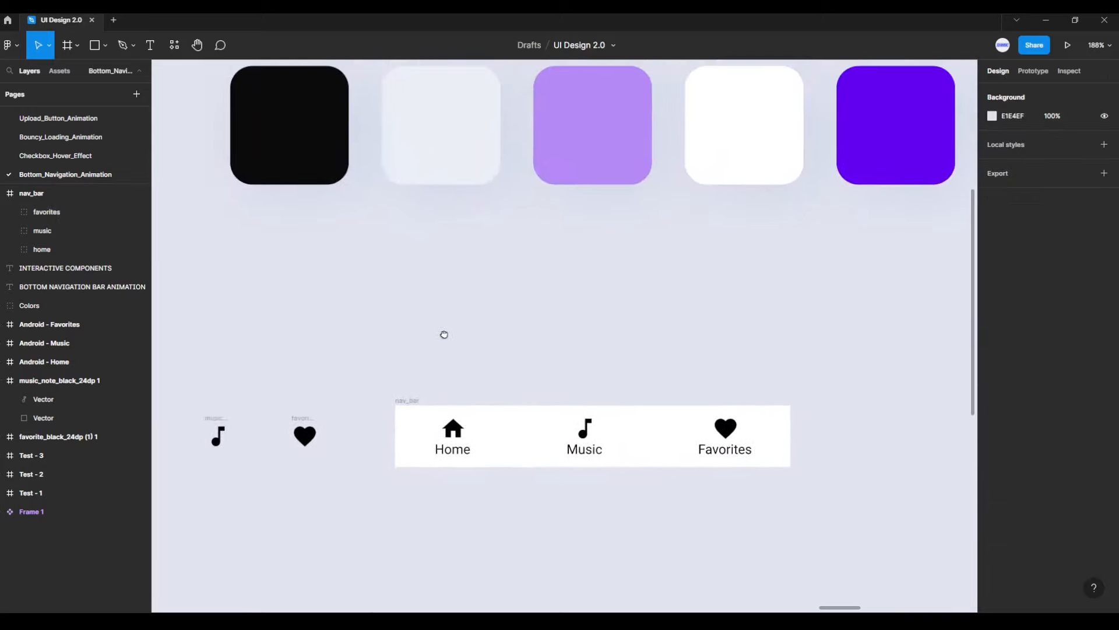
left_click(408, 403)
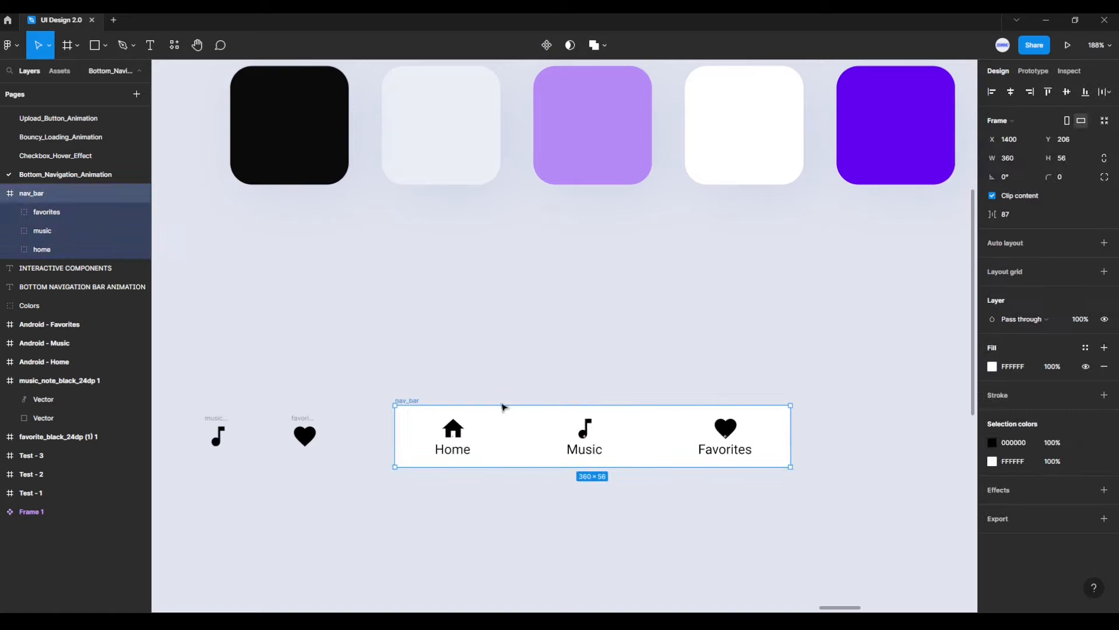
left_click(992, 366)
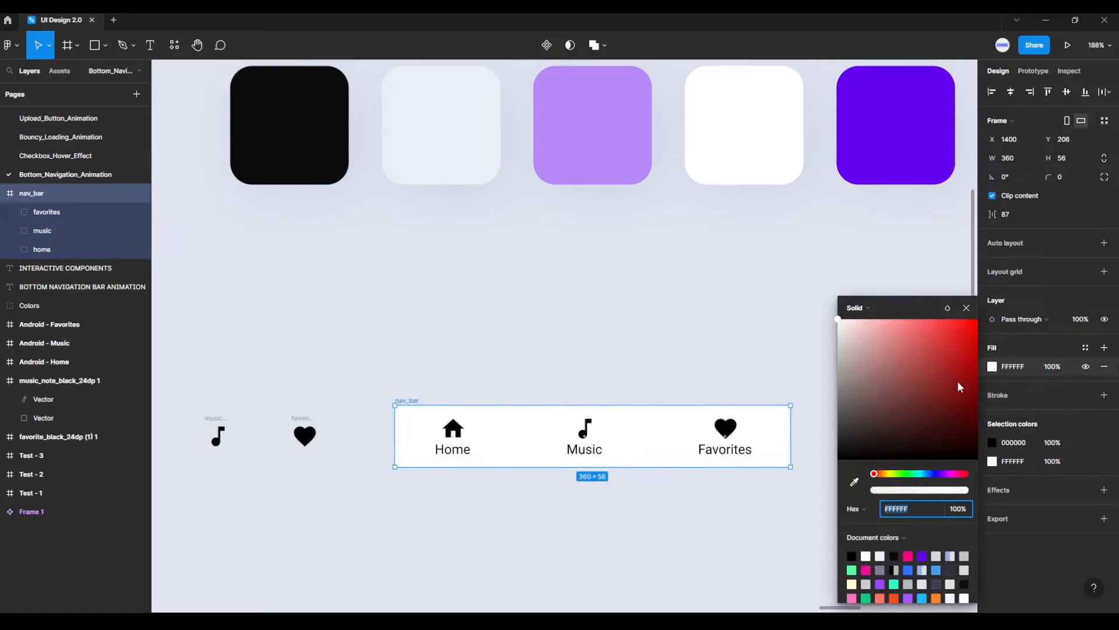
left_click(854, 481)
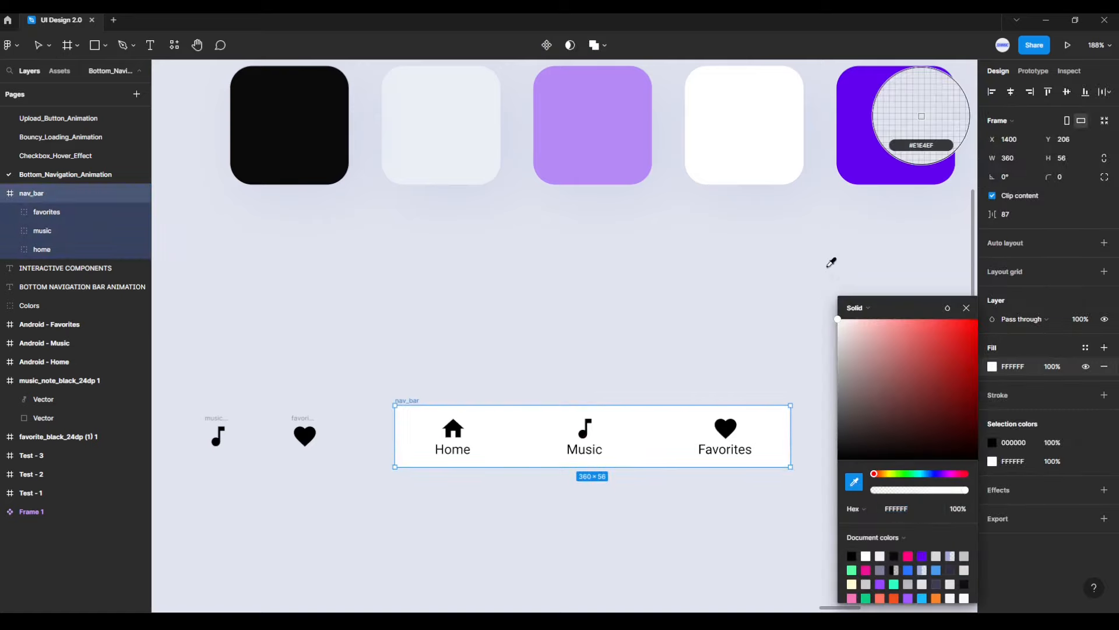
left_click(861, 159)
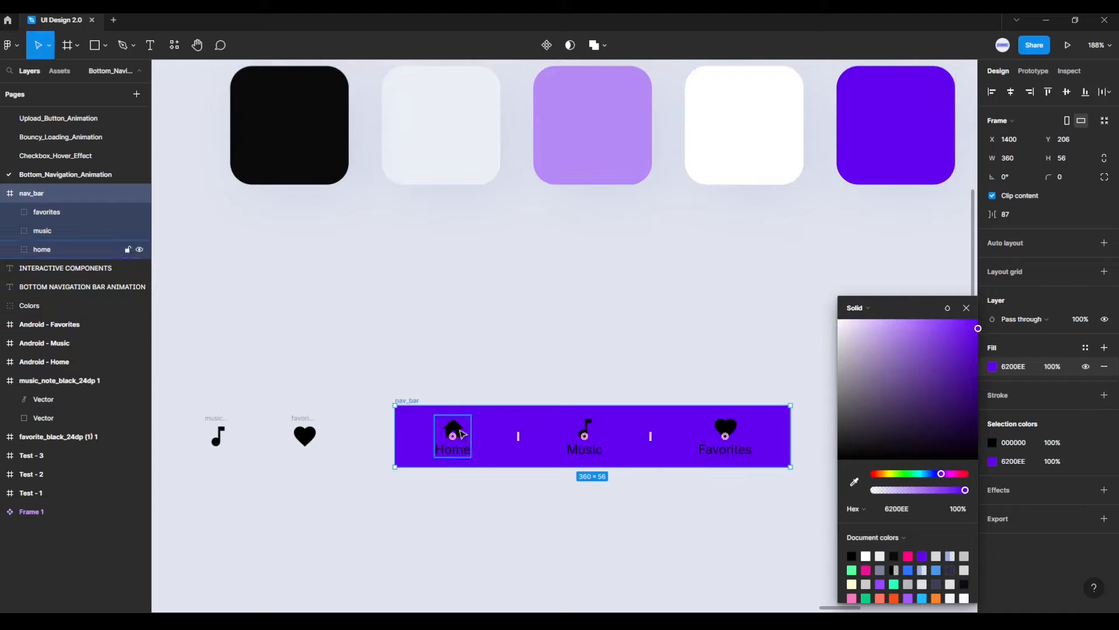
- Recolor the home group's icon and label white FFFFFF, sampled from the color palette's white swatch
left_click(460, 431)
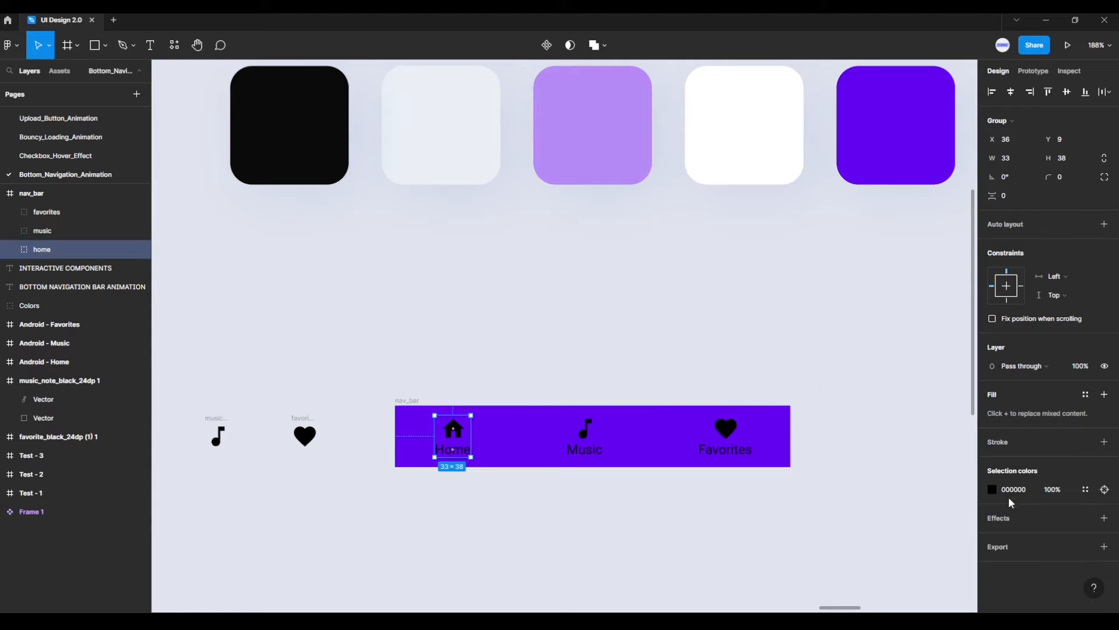
left_click(993, 493)
left_click(854, 482)
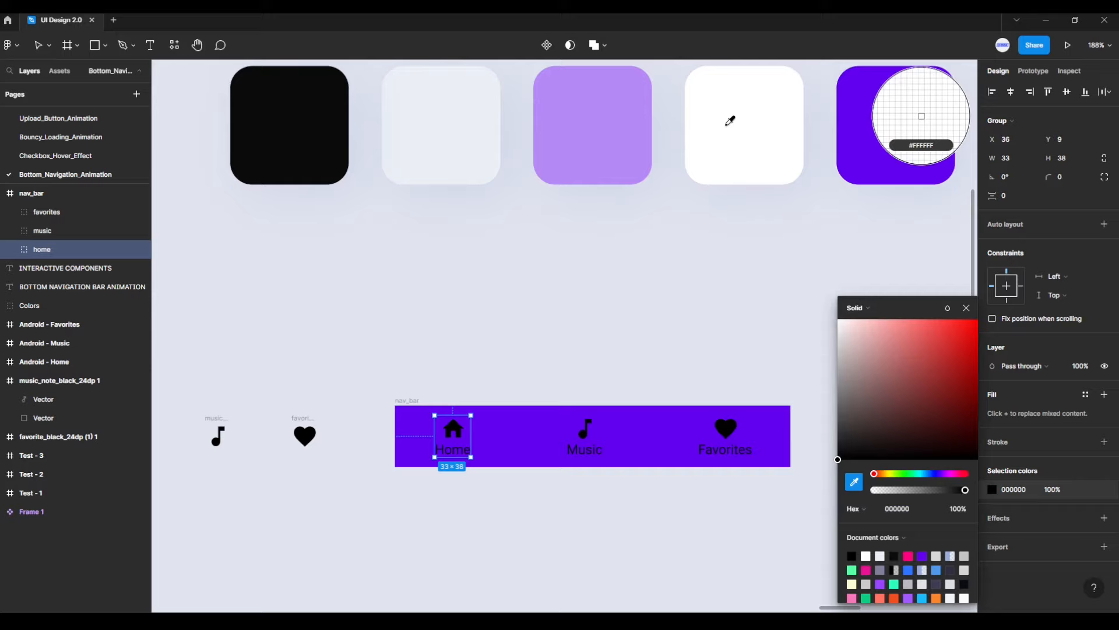
left_click(723, 143)
- Recolor the music and favorites groups light purple B68AF7, sampled from the palette's light purple swatch, and clear the selection
left_click(585, 435)
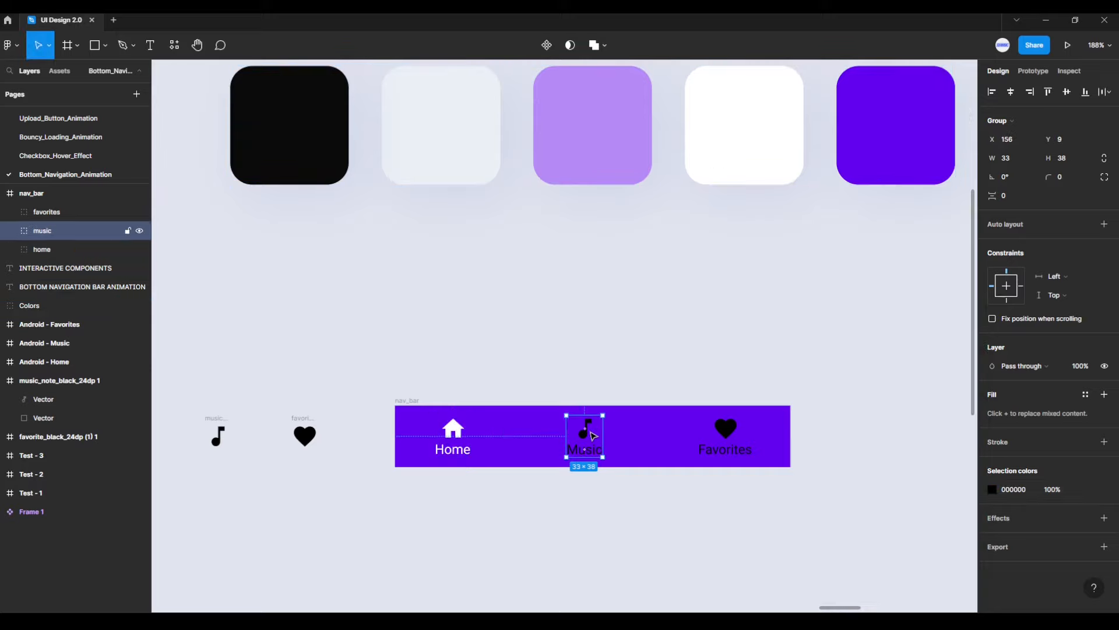
left_click(714, 433, "shift")
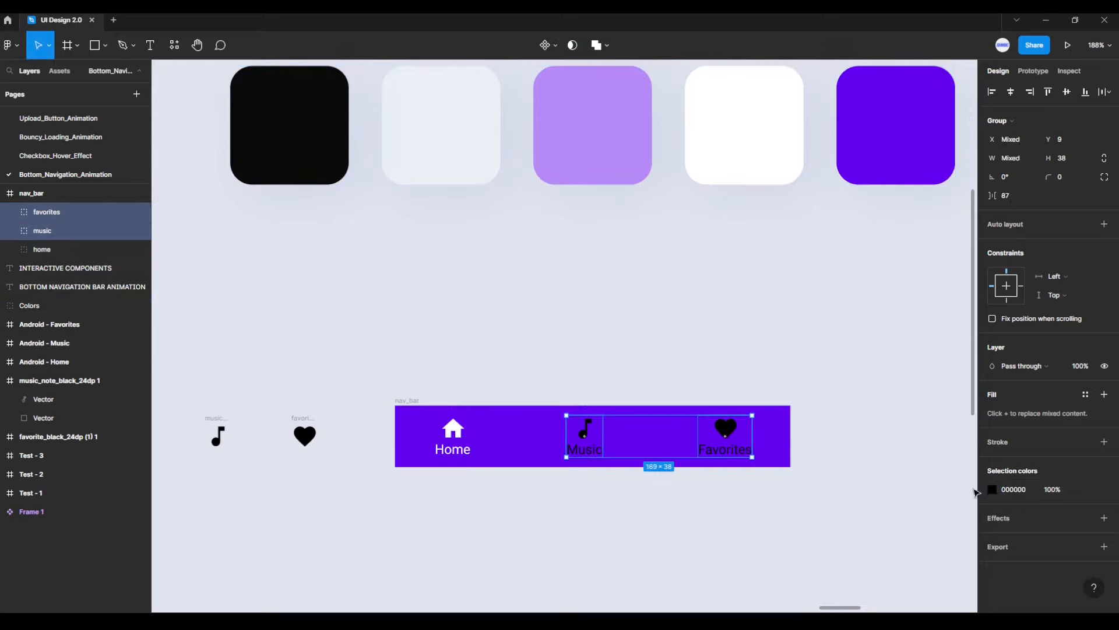
left_click(992, 490)
left_click(854, 482)
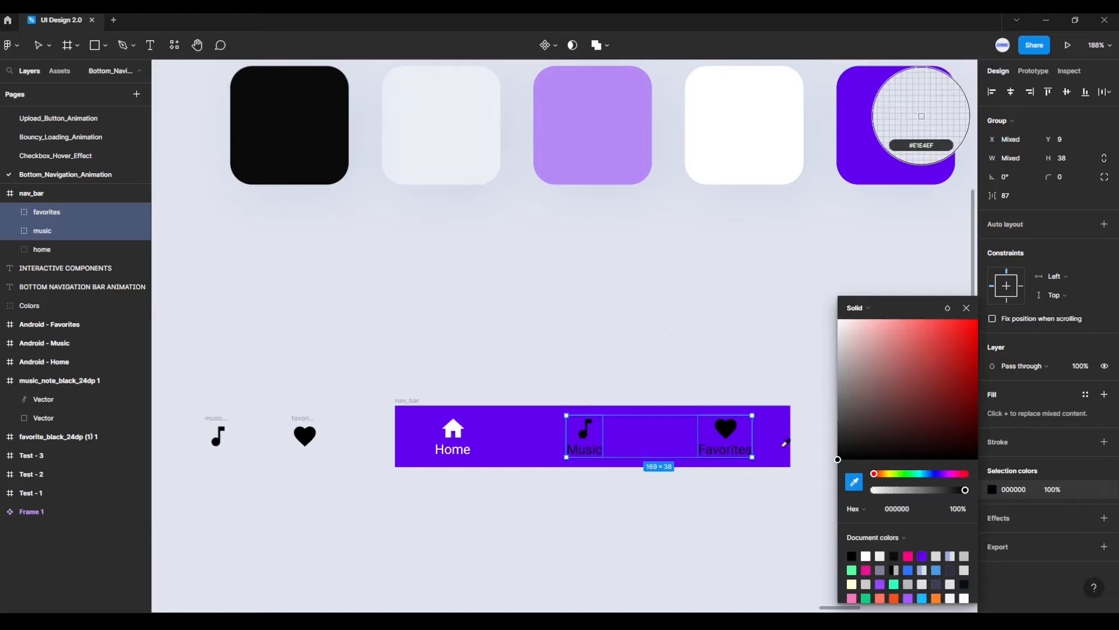
left_click(608, 155)
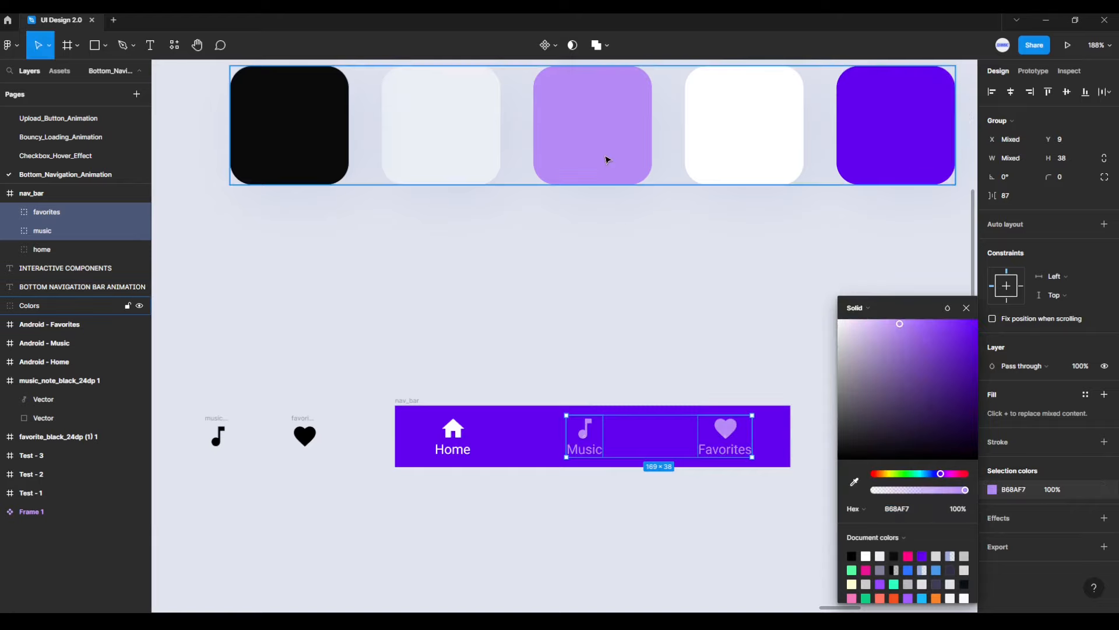
left_click(607, 339)
- Move the spare music note and heart icon frames away from nav_bar to beside the palette's black swatch, at about Y -54
scroll(577, 347, "left", 2)
scroll(577, 347, "down", 1)
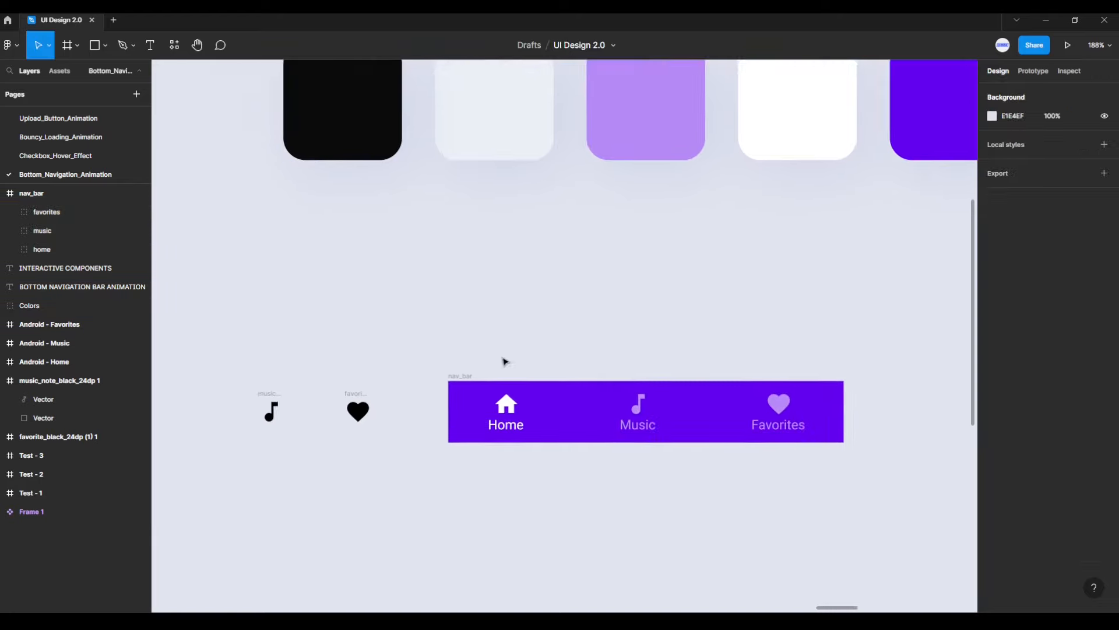
left_click_drag(239, 370, 422, 472)
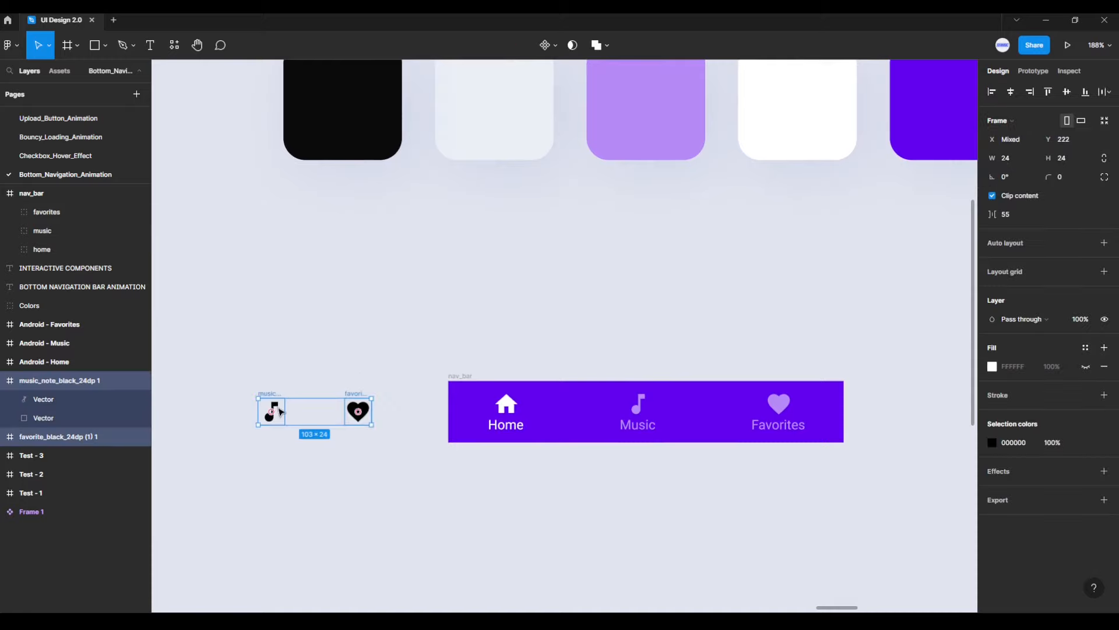
left_click_drag(274, 392, 204, 88)
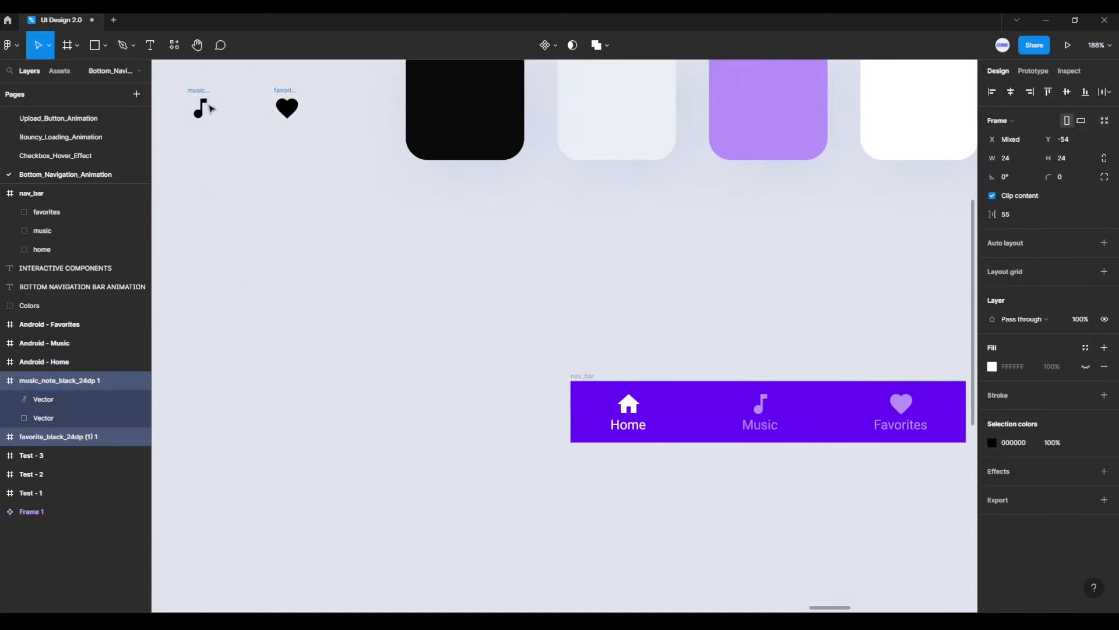
- Convert the nav_bar frame into a component and add a Variant property to it
left_click_drag(658, 306, 497, 210)
scroll(582, 252, "up", 3)
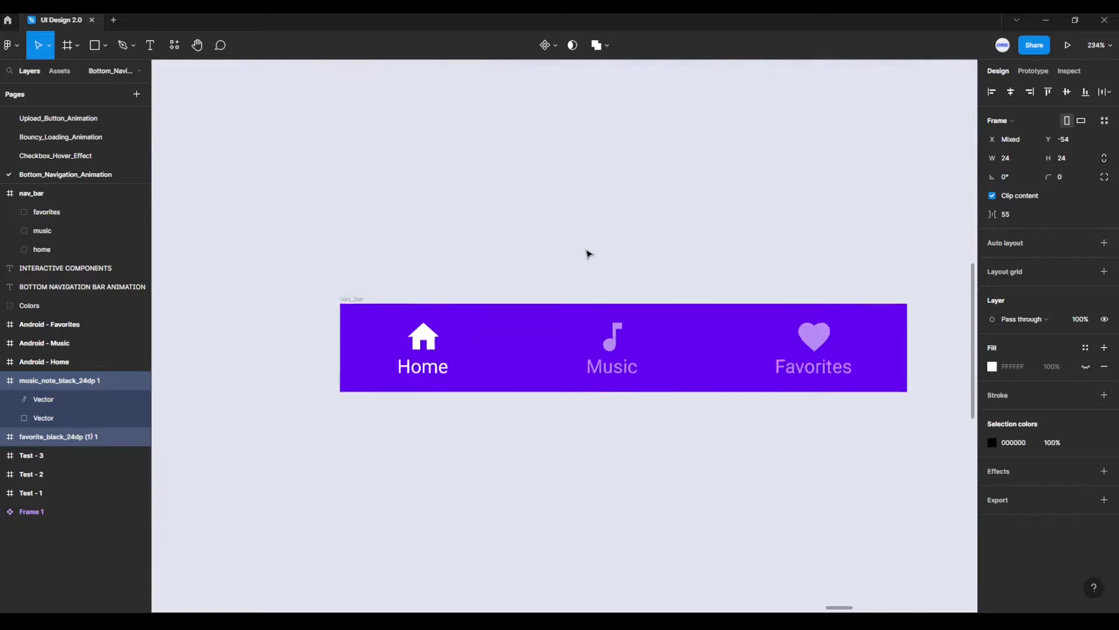
left_click_drag(595, 248, 536, 92)
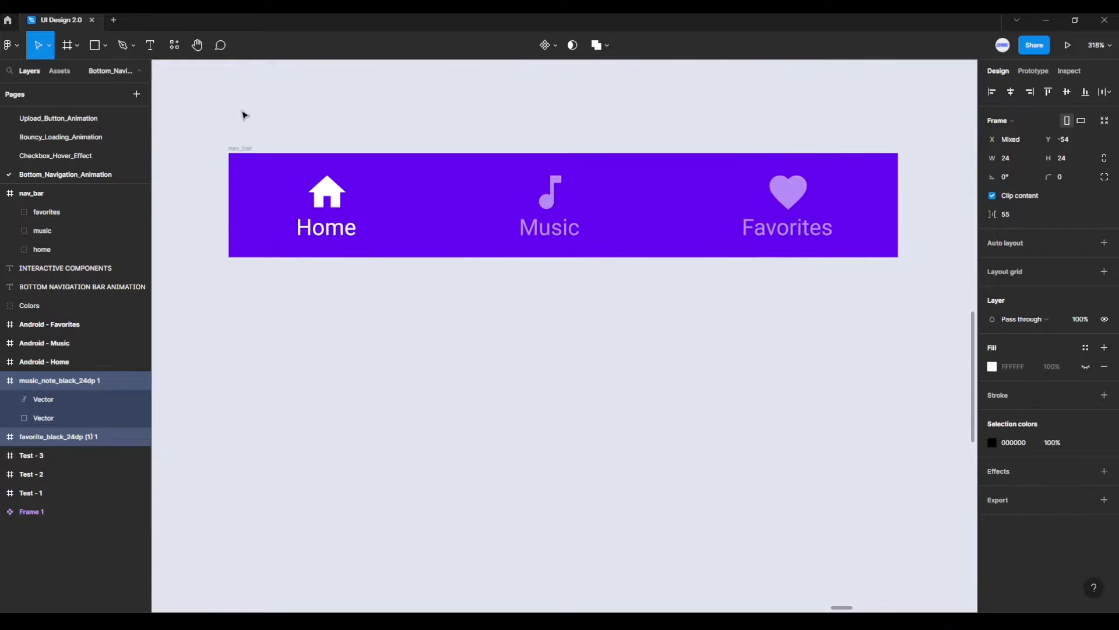
left_click(205, 120)
left_click_drag(199, 115, 939, 339)
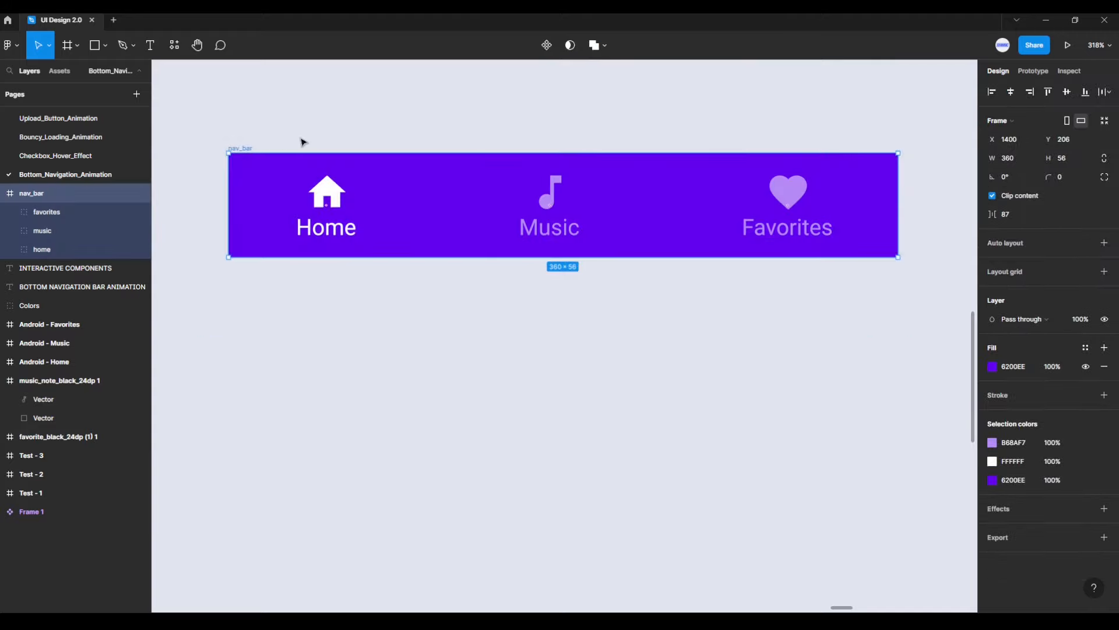
left_click(548, 46)
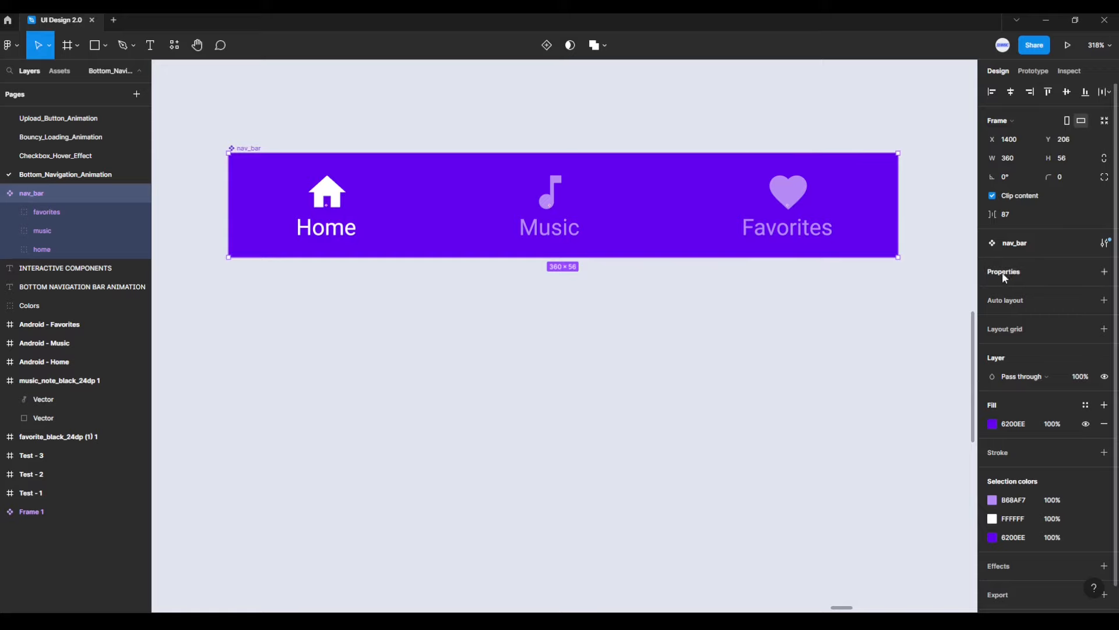
left_click(1106, 273)
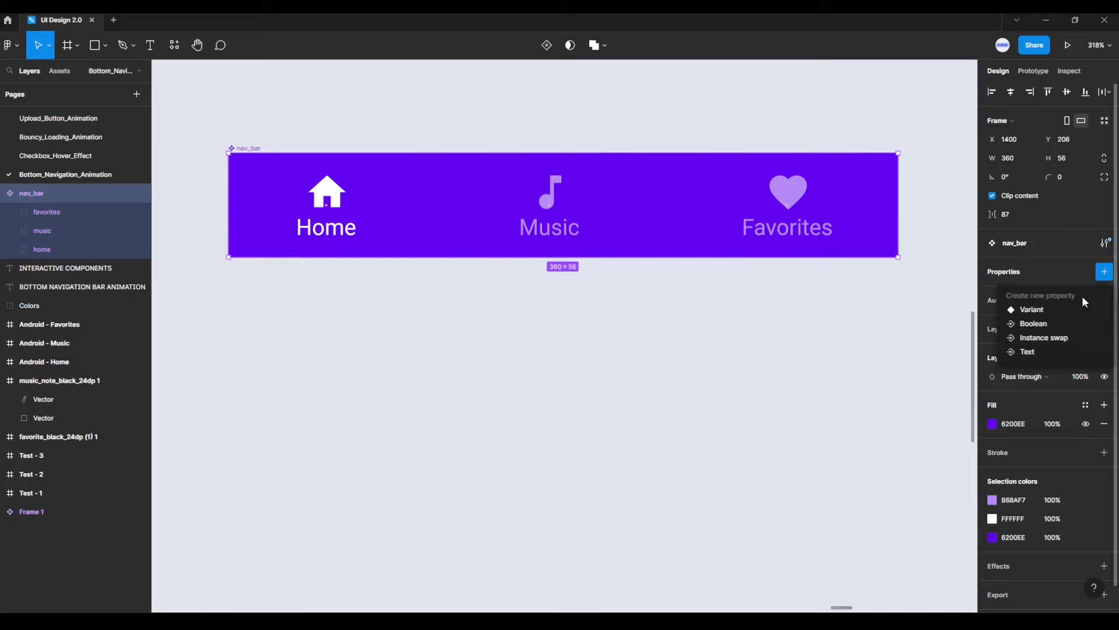
left_click(1033, 313)
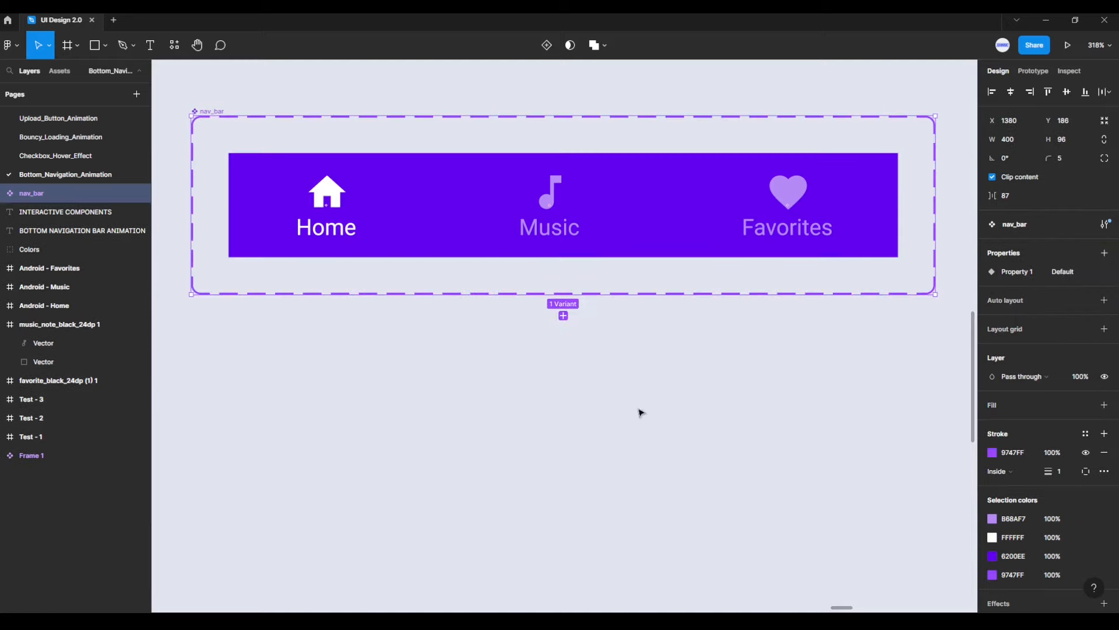
- Add a second nav_bar variant and recolor its home group B68AF7, sampled from the Default variant's music icon
left_click(567, 318)
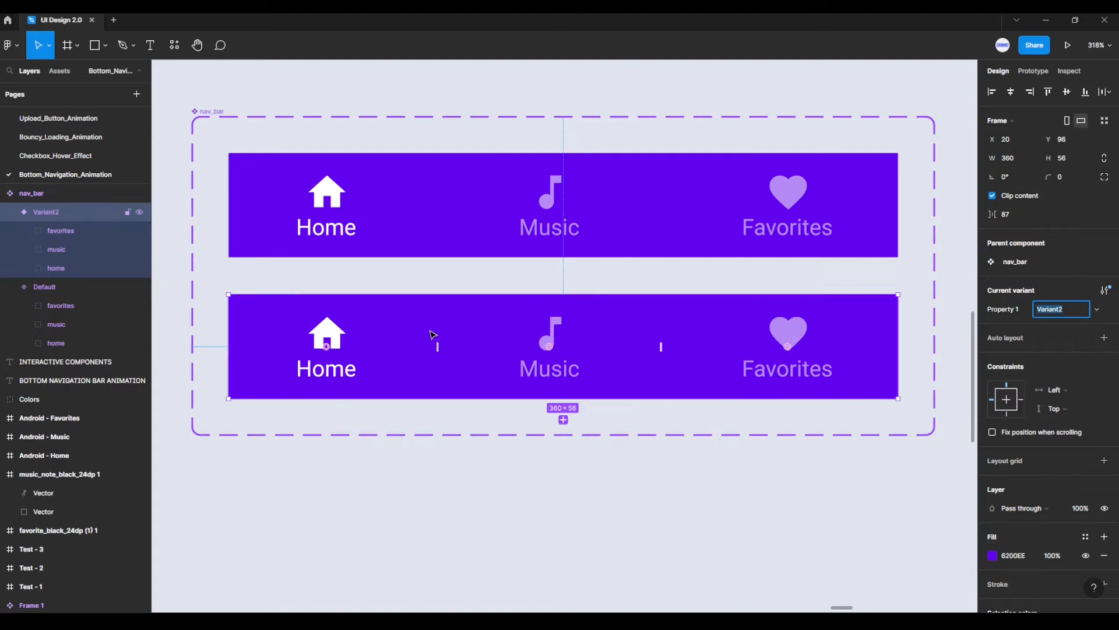
left_click(327, 349)
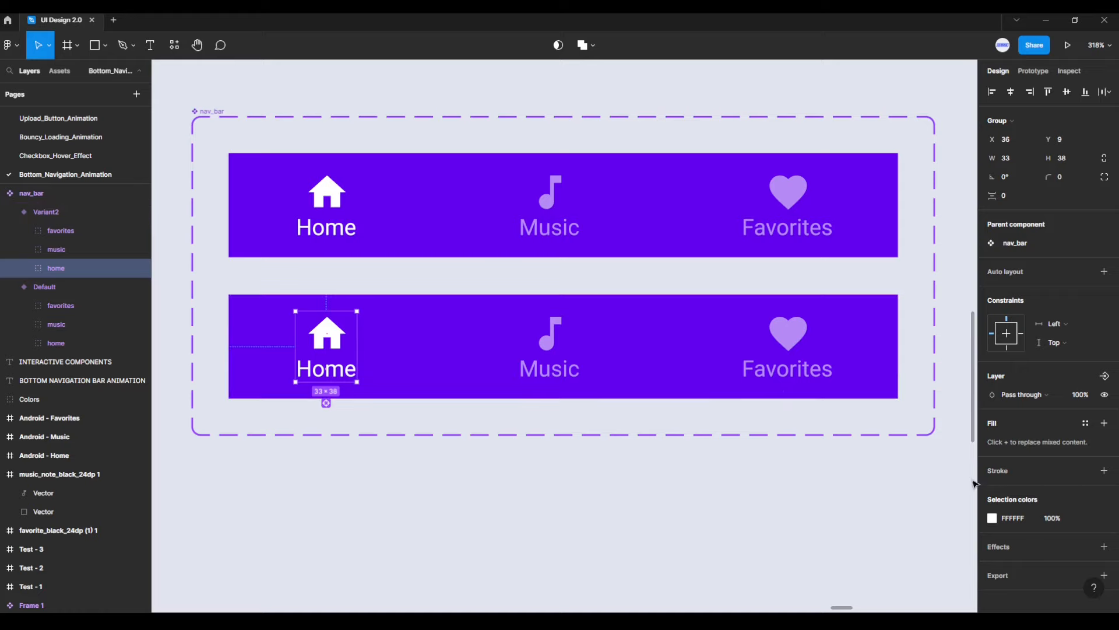
left_click(992, 518)
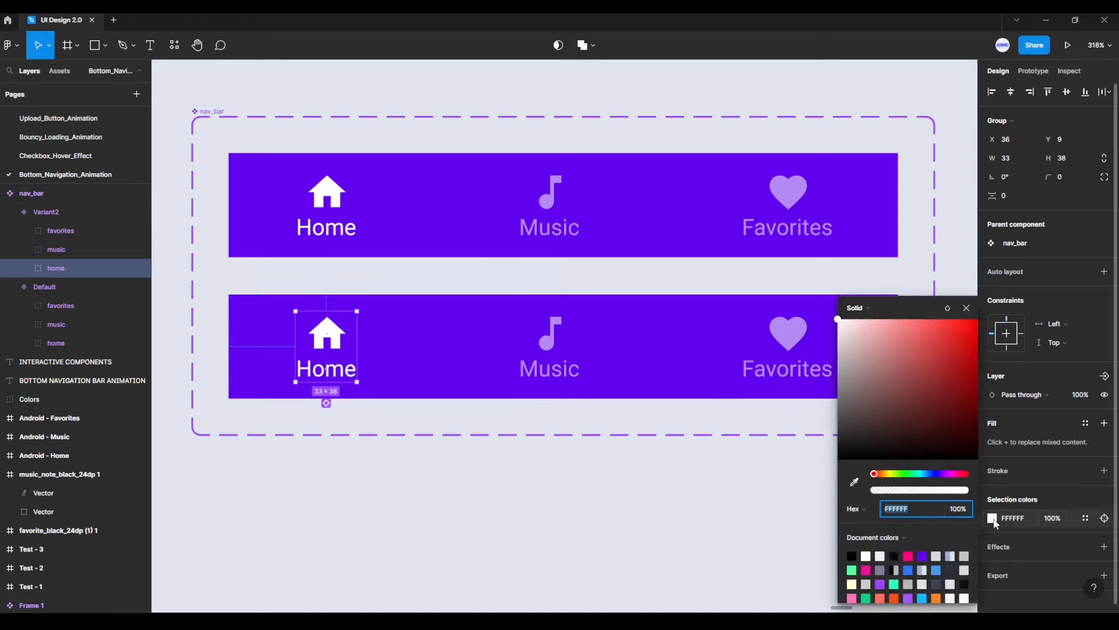
left_click(854, 482)
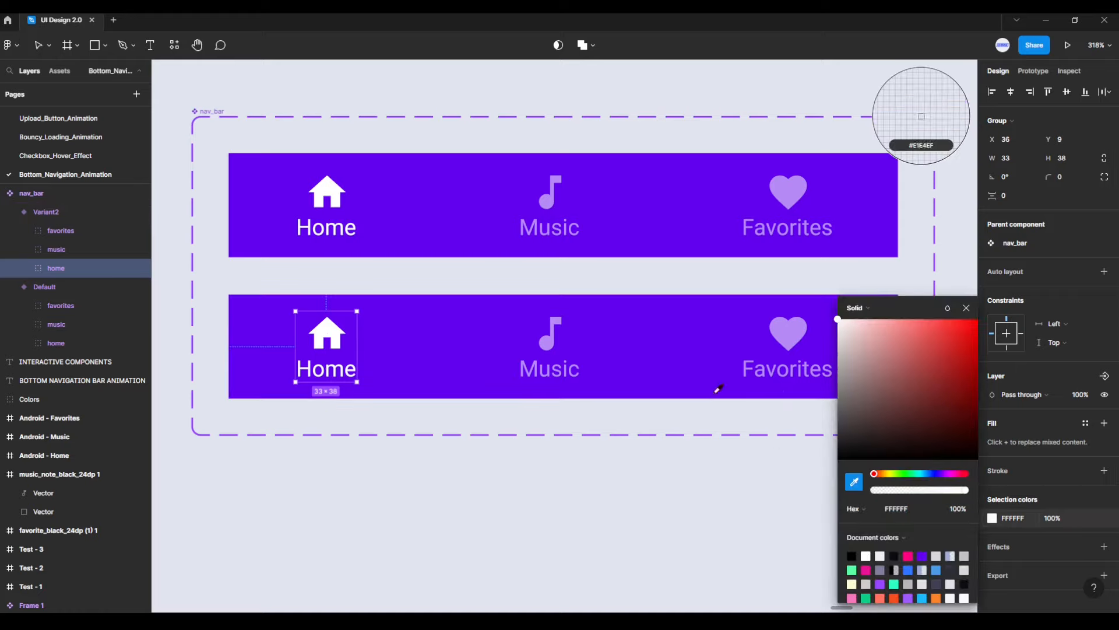
left_click(549, 197)
- Recolor the second variant's music group white FFFFFF, sampled from the Default variant's home icon, and clear the selection
left_click(551, 336)
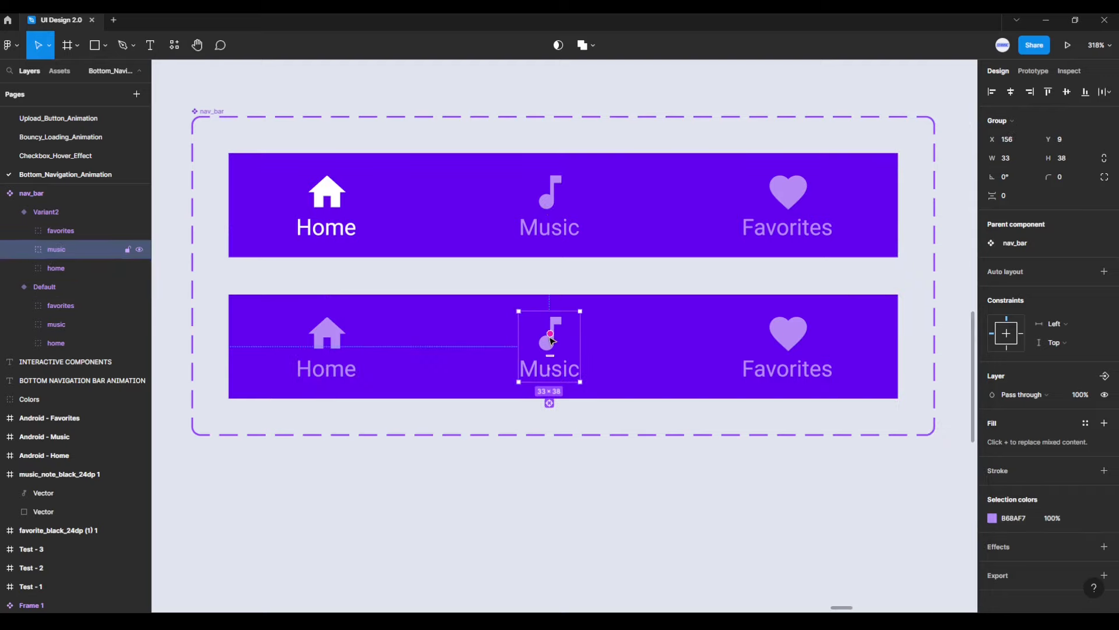
left_click(994, 519)
left_click(854, 481)
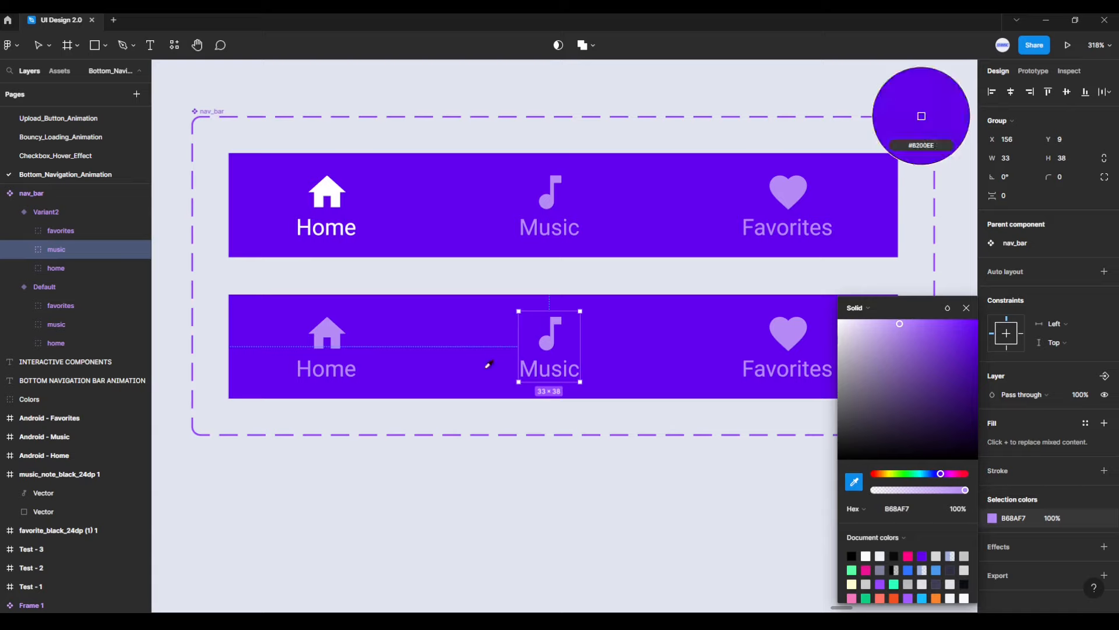
left_click(332, 185)
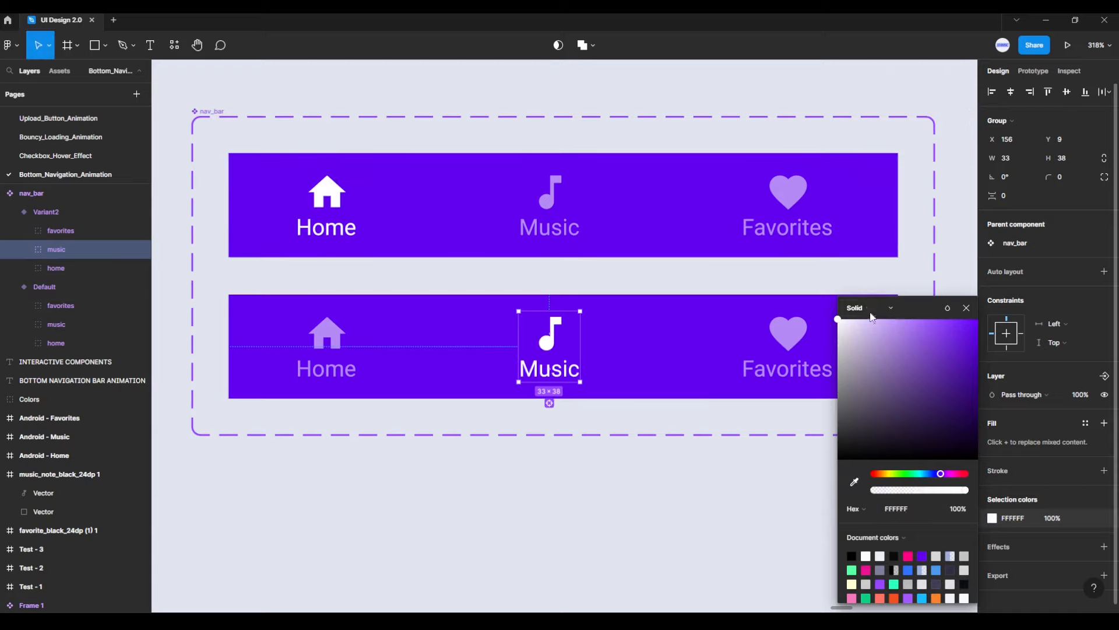
left_click(967, 308)
left_click(735, 505)
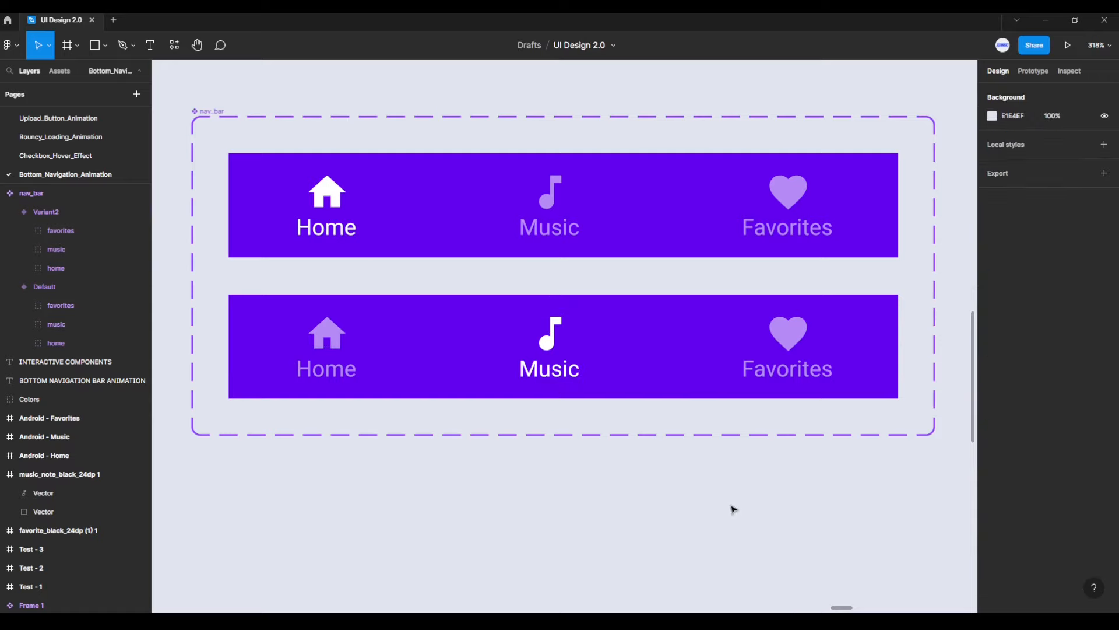
- Add a third variant based on the second and recolor its favorites group white FFFFFF, sampled from the second variant's music icon
left_click(619, 334)
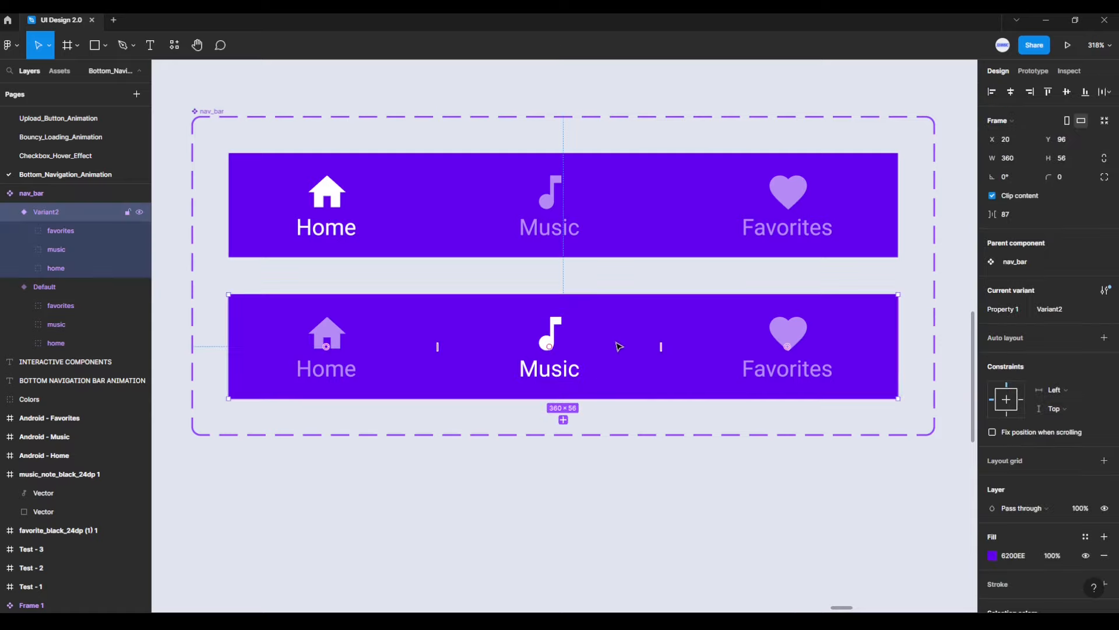
left_click(564, 419)
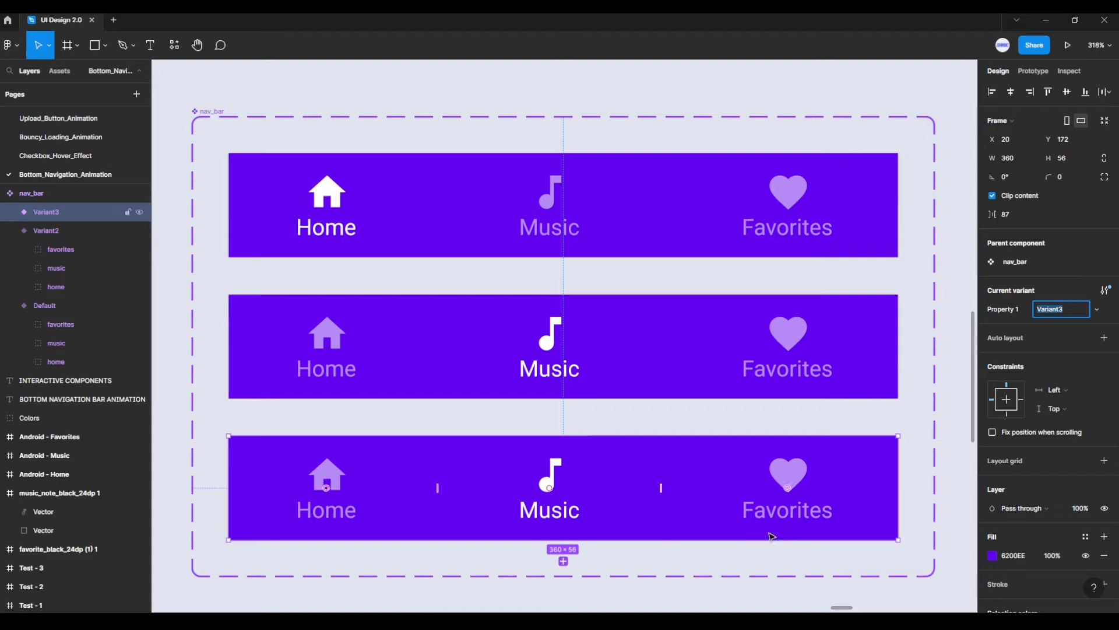
left_click(805, 479)
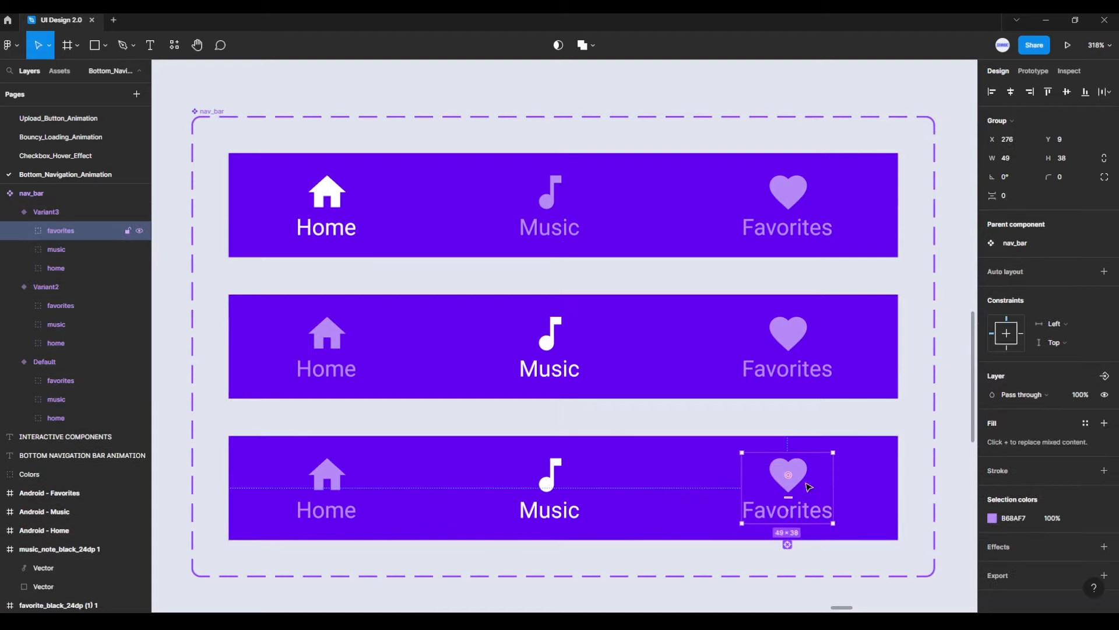
left_click(992, 518)
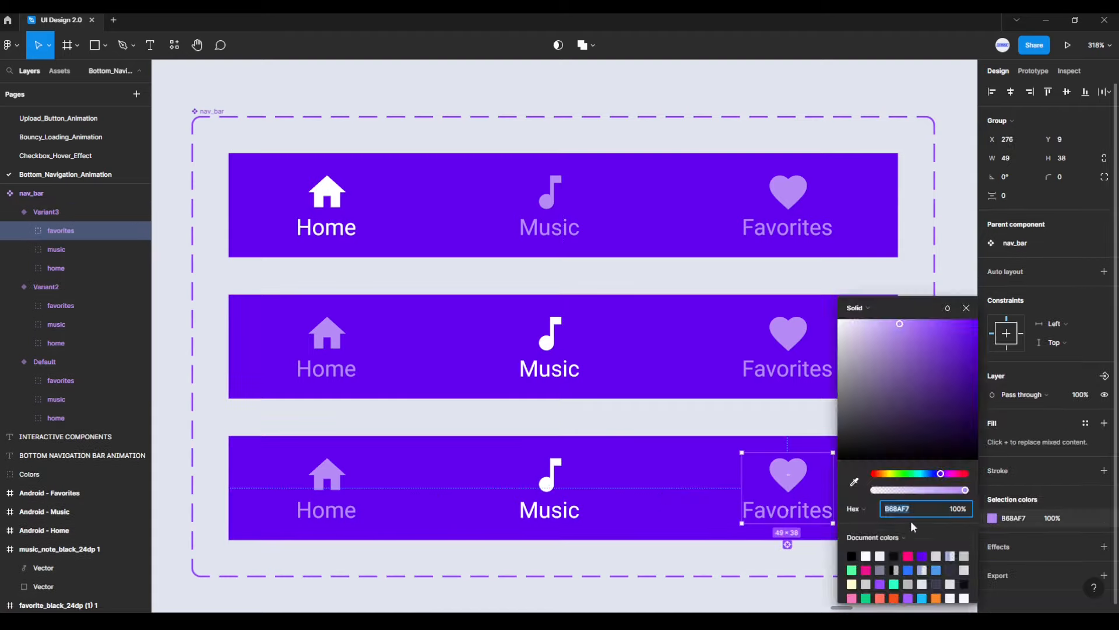
left_click(855, 482)
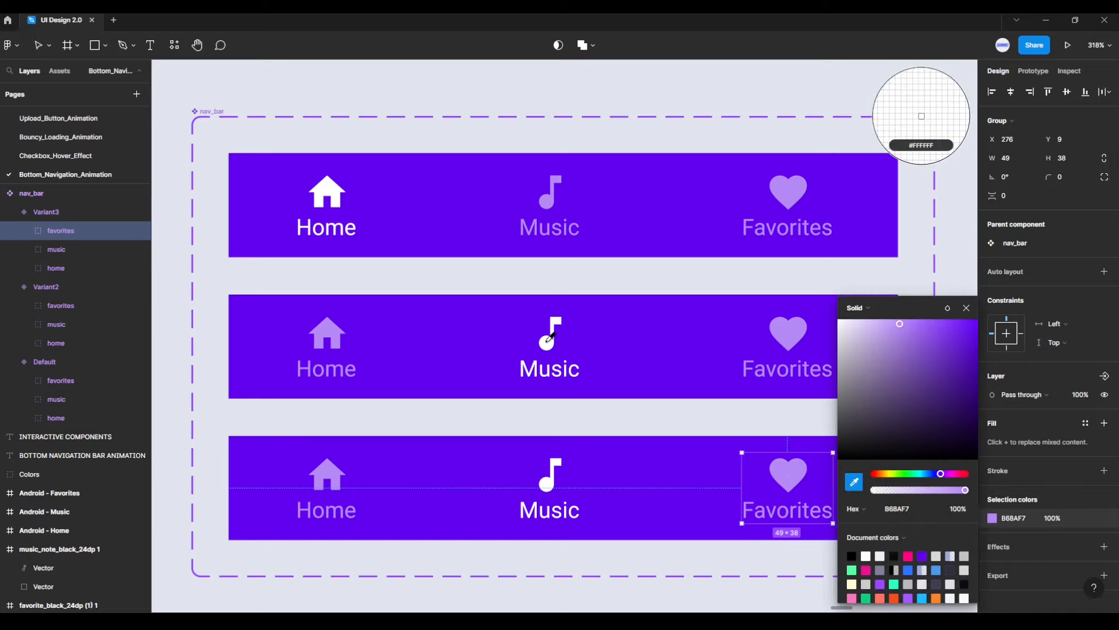
left_click(548, 345)
- Recolor the third variant's music group B68AF7, sampled from the second variant's heart icon, and clear the selection
left_click(557, 497)
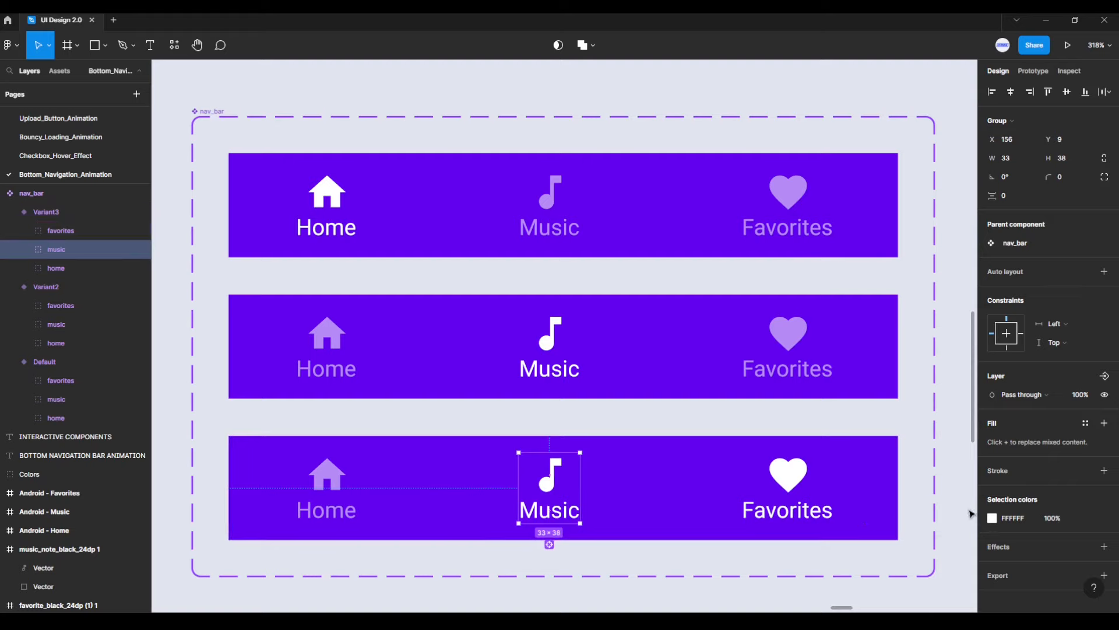
left_click(992, 517)
left_click(855, 482)
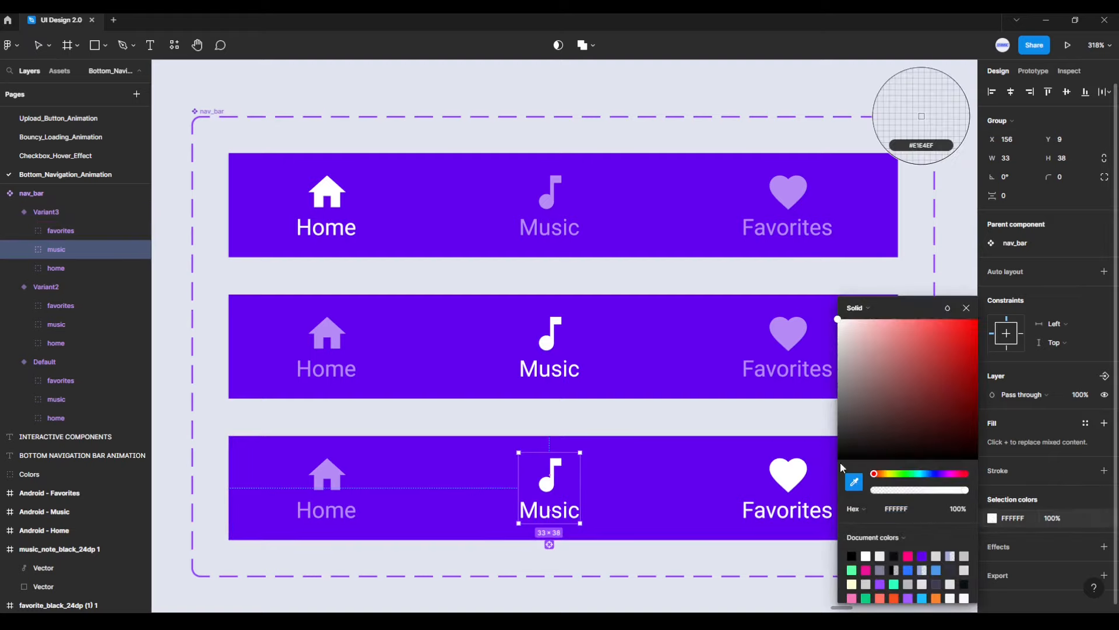
left_click(783, 327)
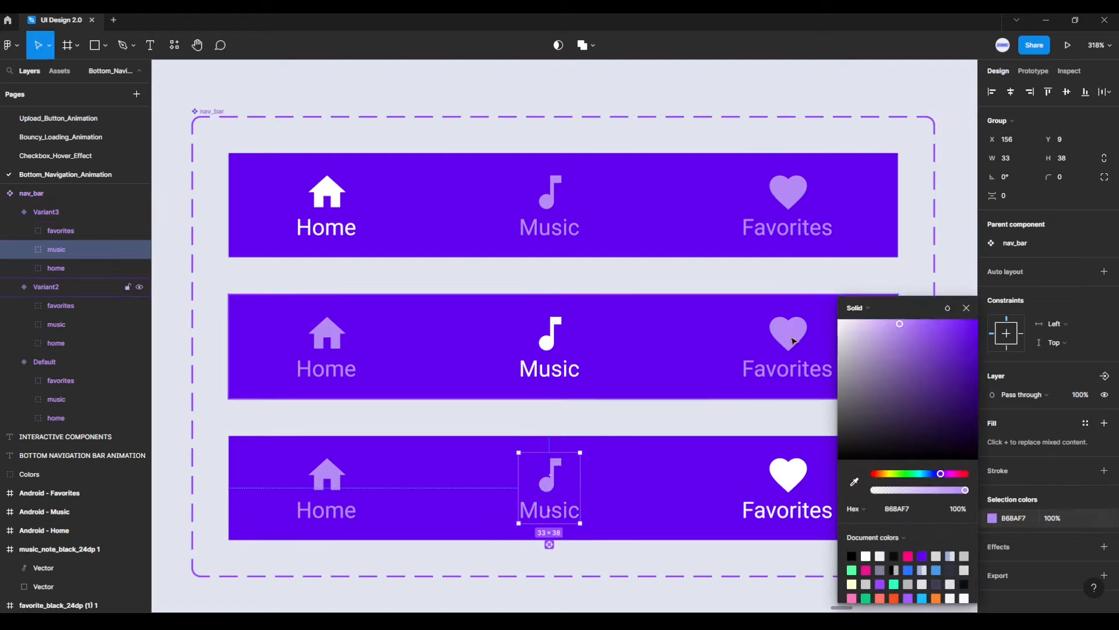
left_click(965, 309)
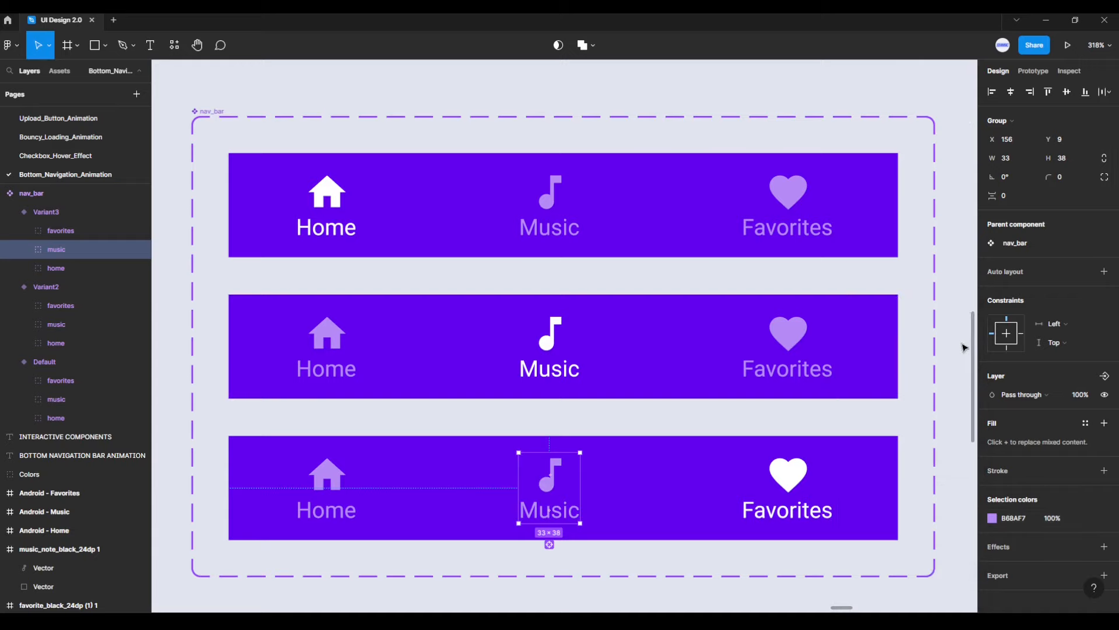
scroll(949, 350, "down", 2)
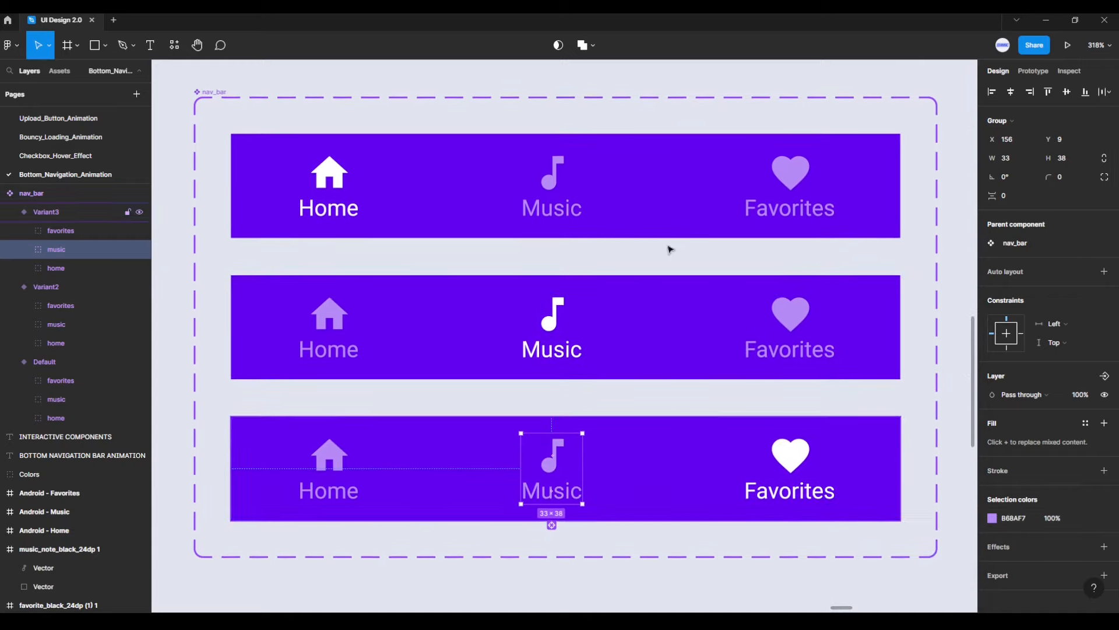
left_click(955, 560)
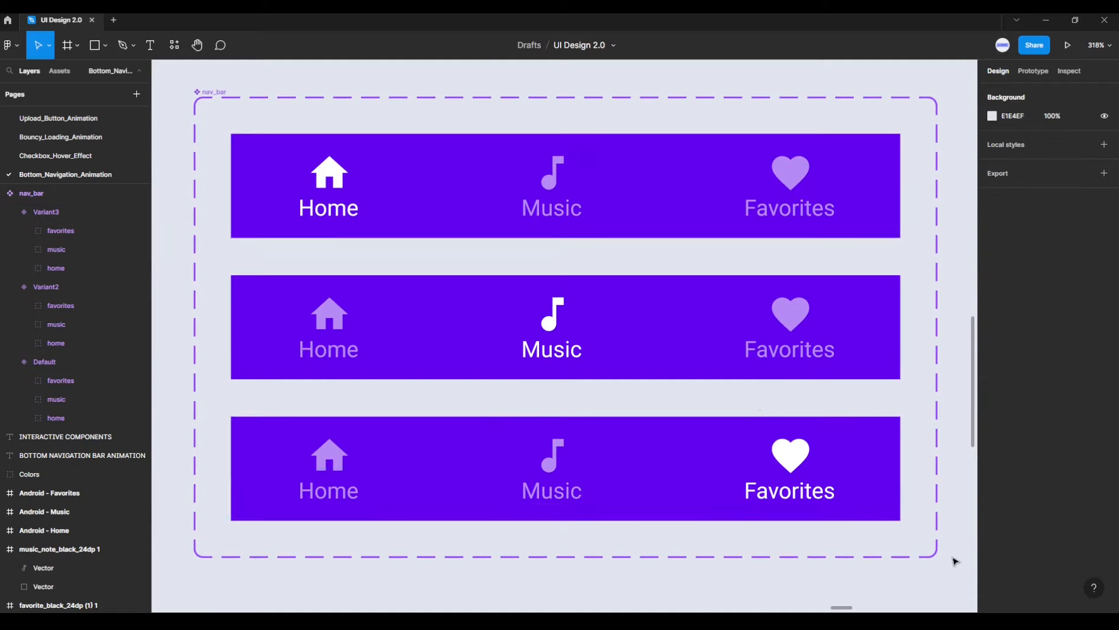
- Link the Default variant's music group to the second variant with an On tap, Change to interaction
left_click(1034, 72)
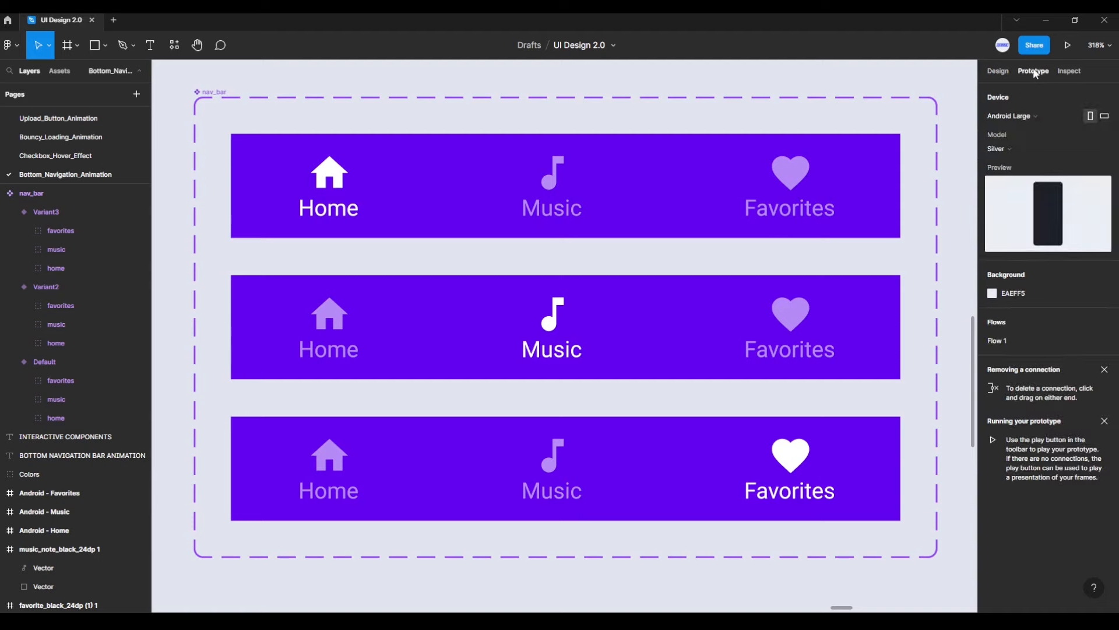
left_click(554, 187)
left_click(554, 187)
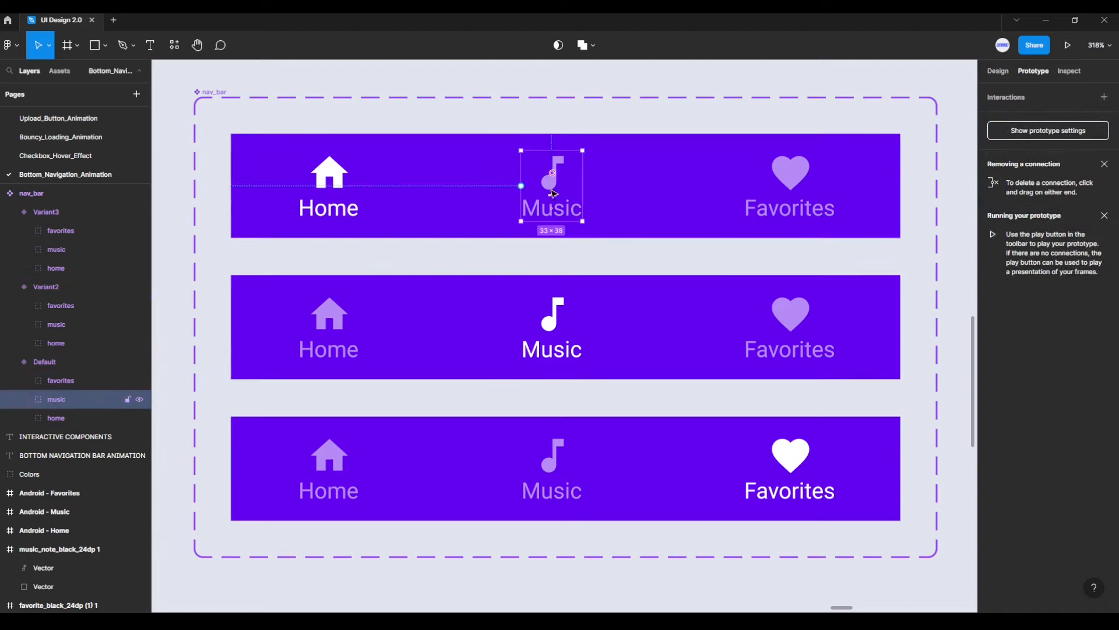
left_click_drag(582, 186, 619, 298)
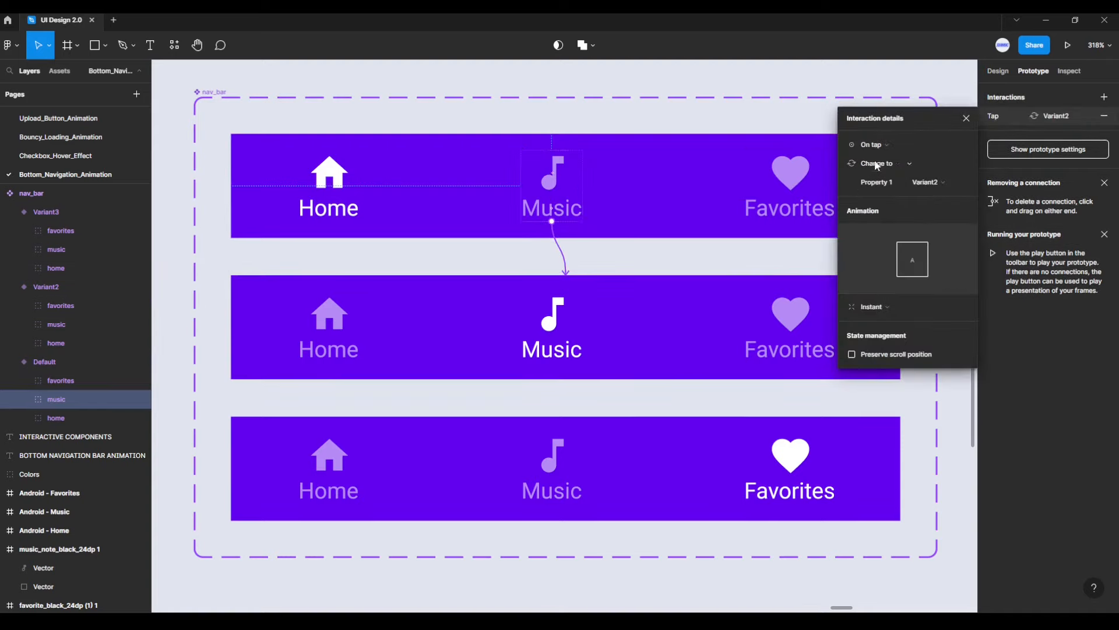
left_click(885, 147)
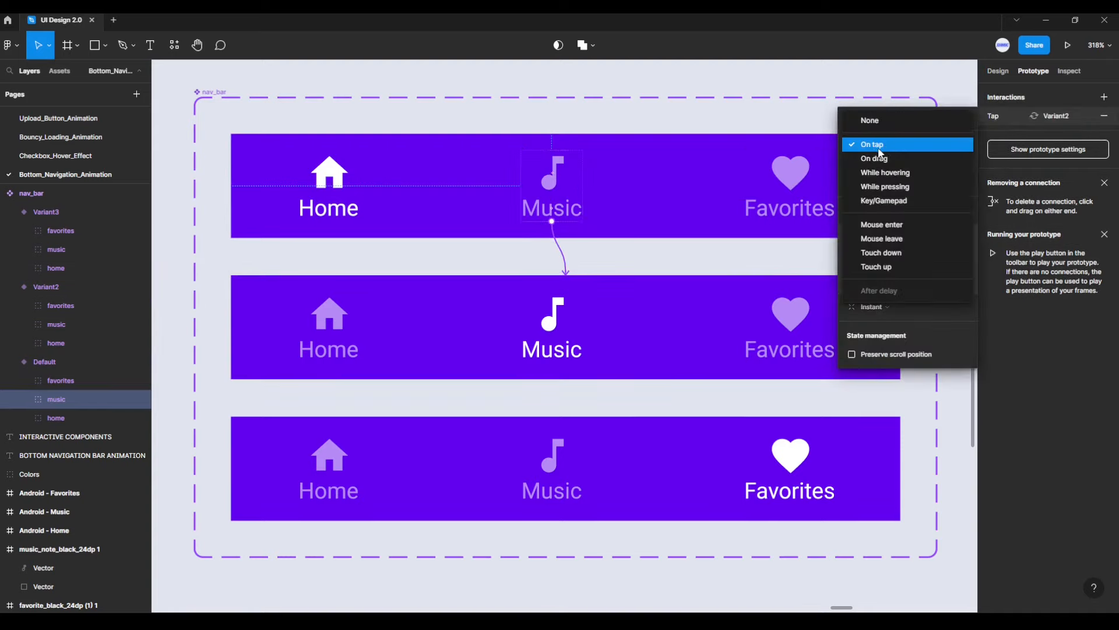
left_click(881, 147)
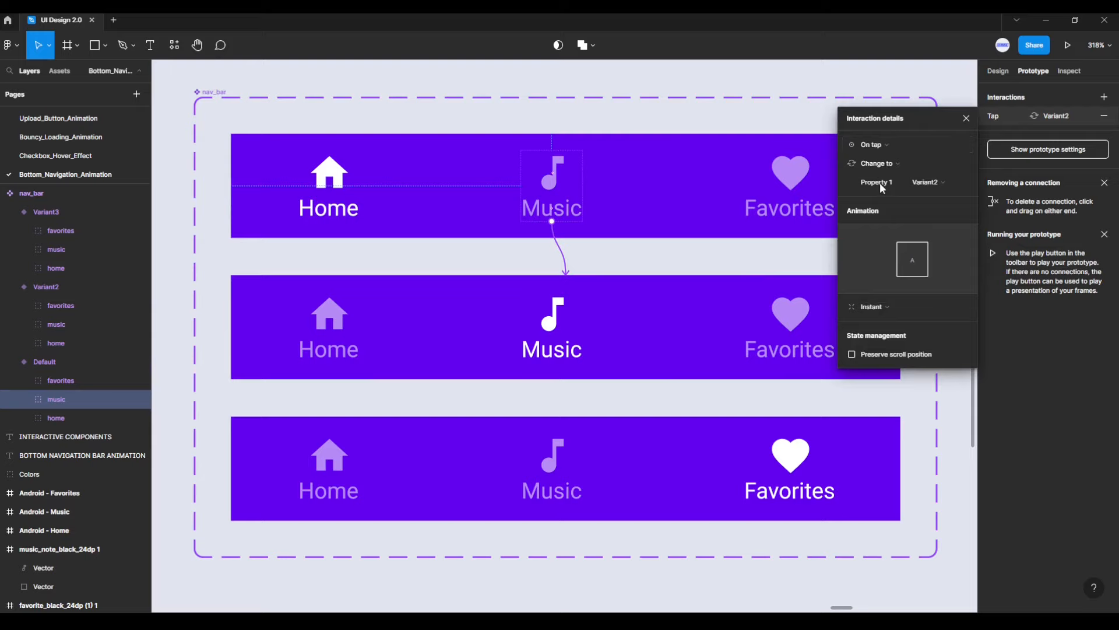
- Set the music link's animation to Smart animate with Ease out and 300 ms, and close the interaction details
left_click(892, 307)
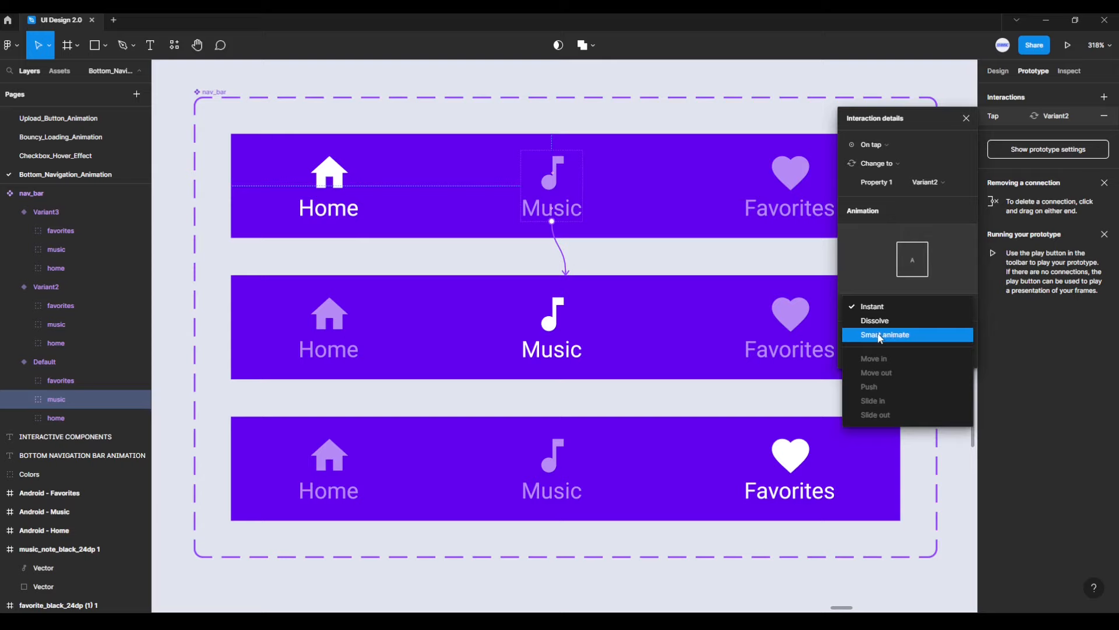
left_click(880, 336)
left_click(895, 326)
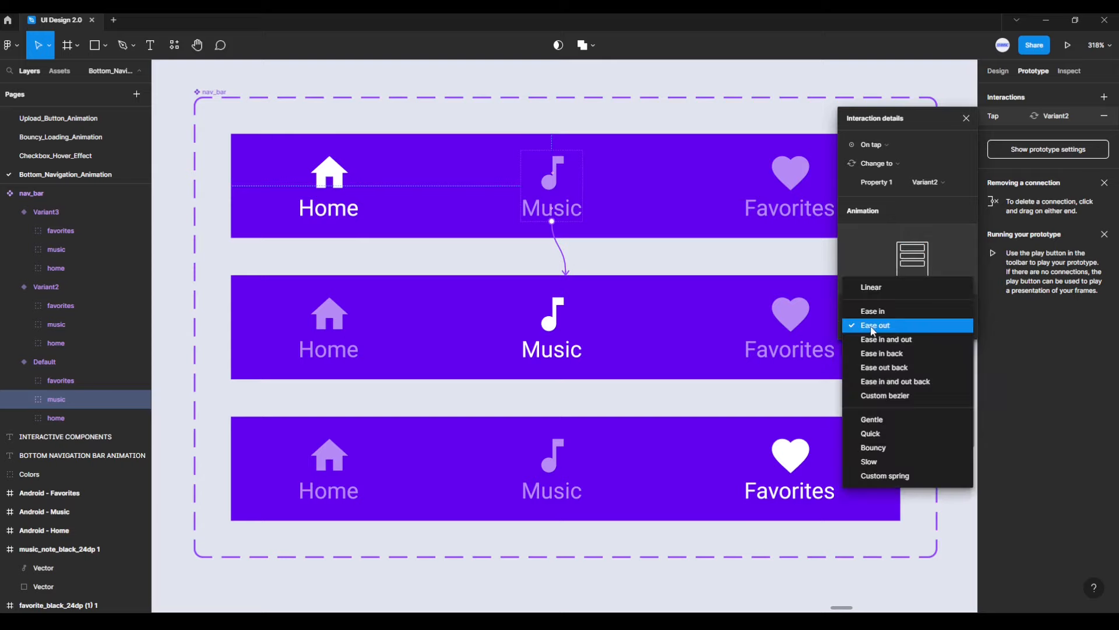
left_click(883, 332)
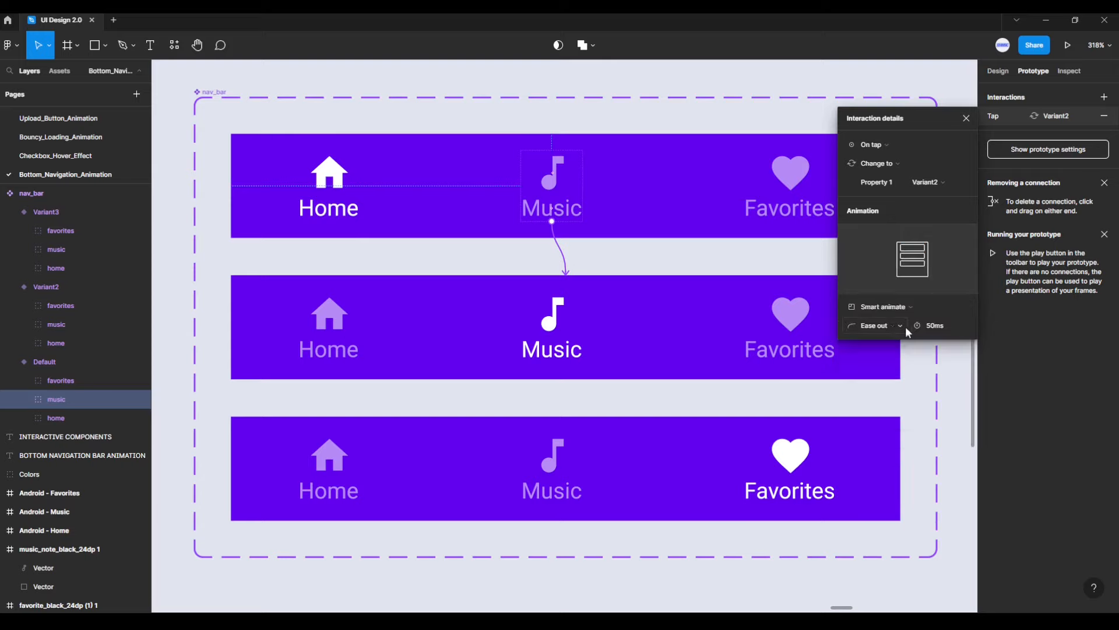
left_click(948, 324)
type("300")
key("Return")
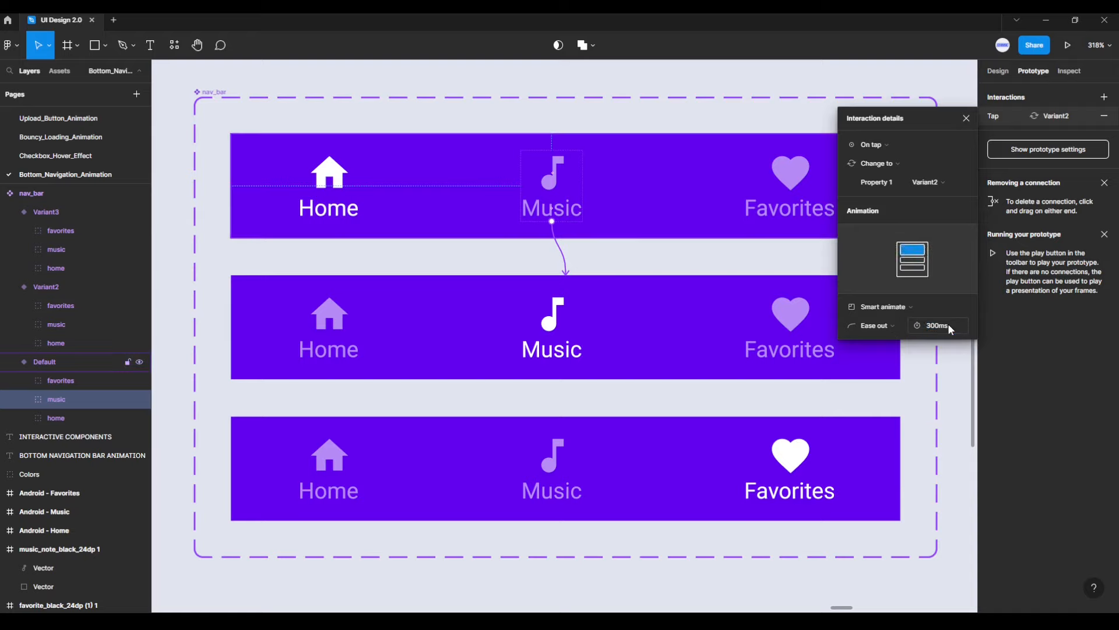
left_click(952, 366)
- Link the Default variant's favorites group to the third variant with On tap, Change to, Smart animate, Ease out, 300 ms
left_click(802, 180)
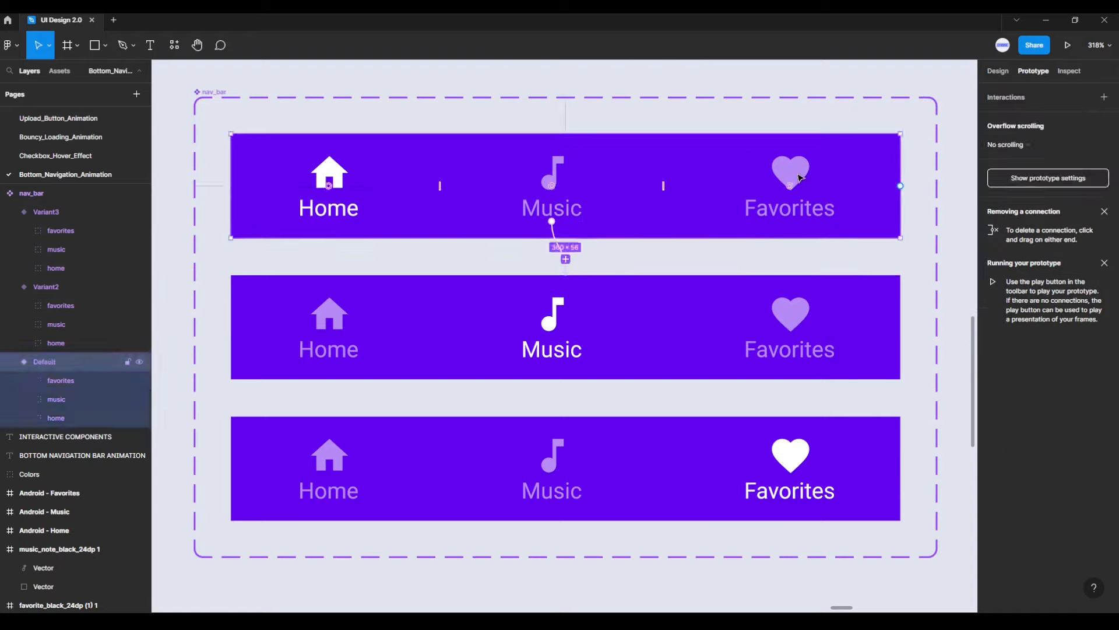
left_click(801, 179)
left_click_drag(835, 185, 750, 429)
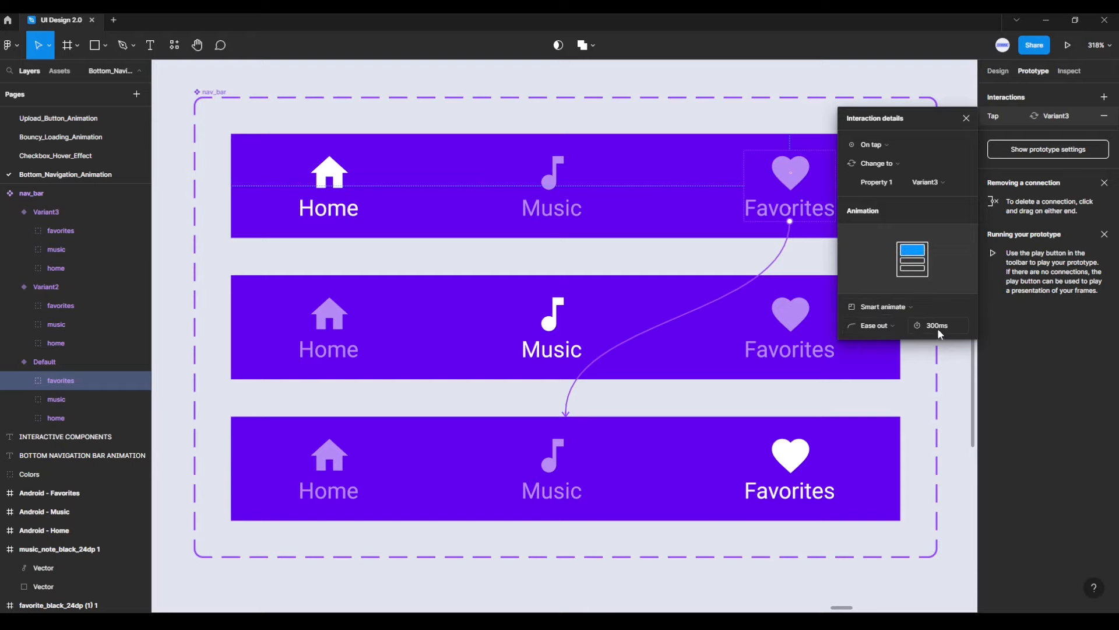
left_click(953, 370)
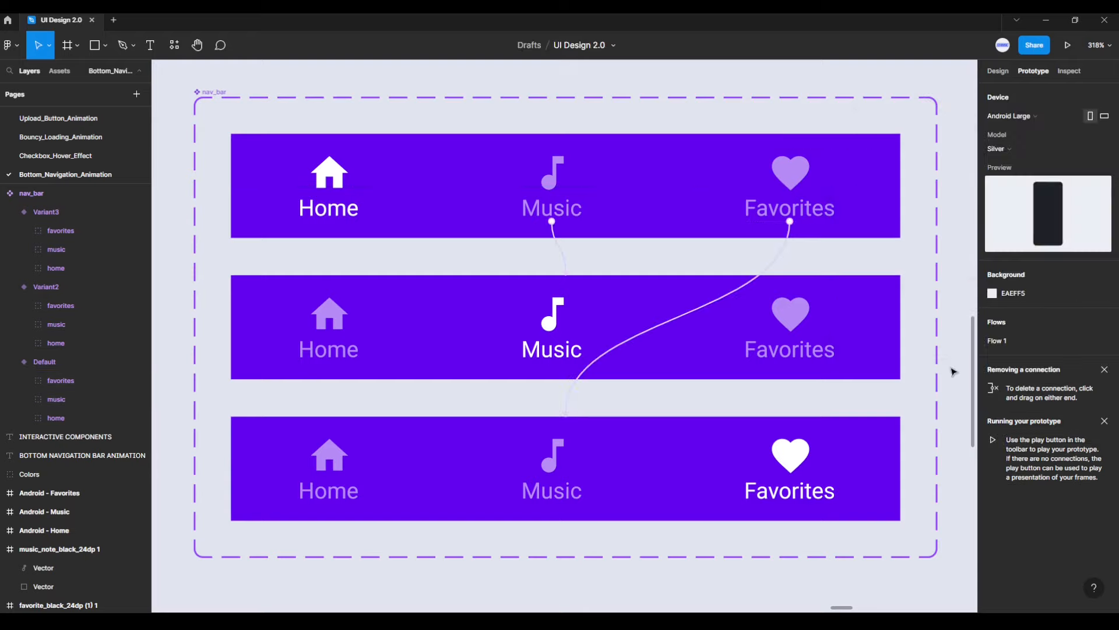
- Link the second variant's home group to Default and its favorites group to the third variant, On tap with Smart animate, Ease out, 300 ms
double_click(348, 330)
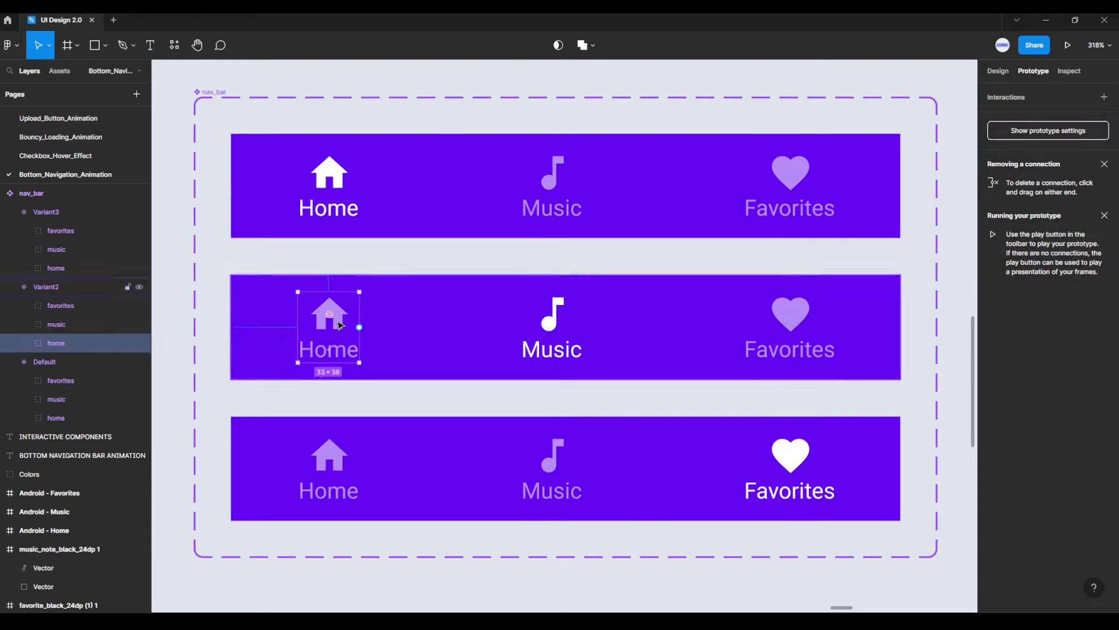
left_click_drag(359, 327, 392, 233)
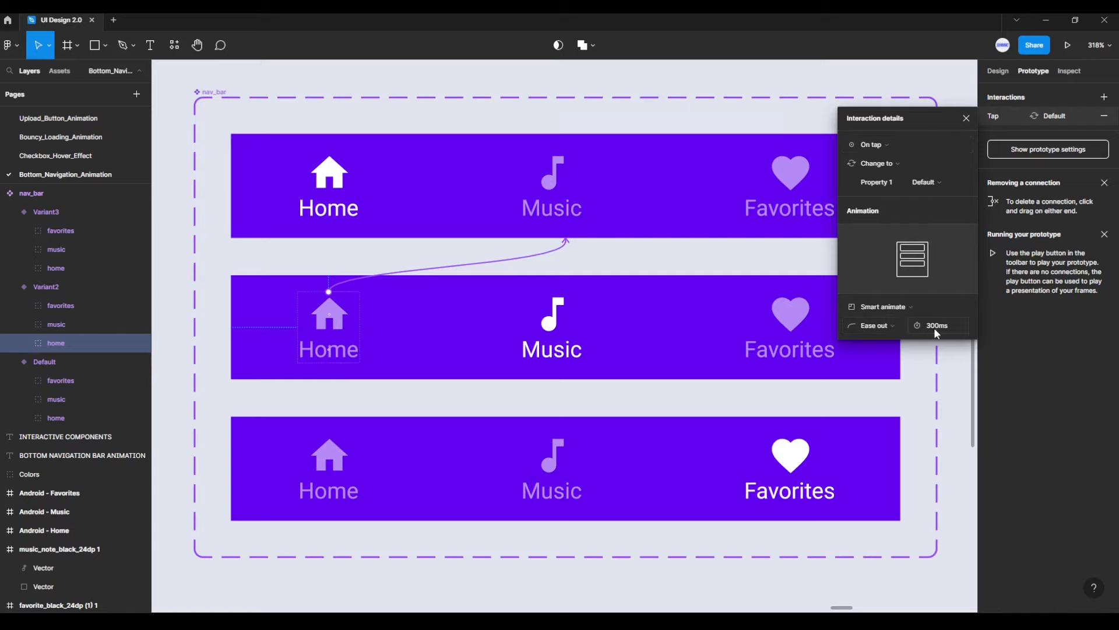
left_click(952, 373)
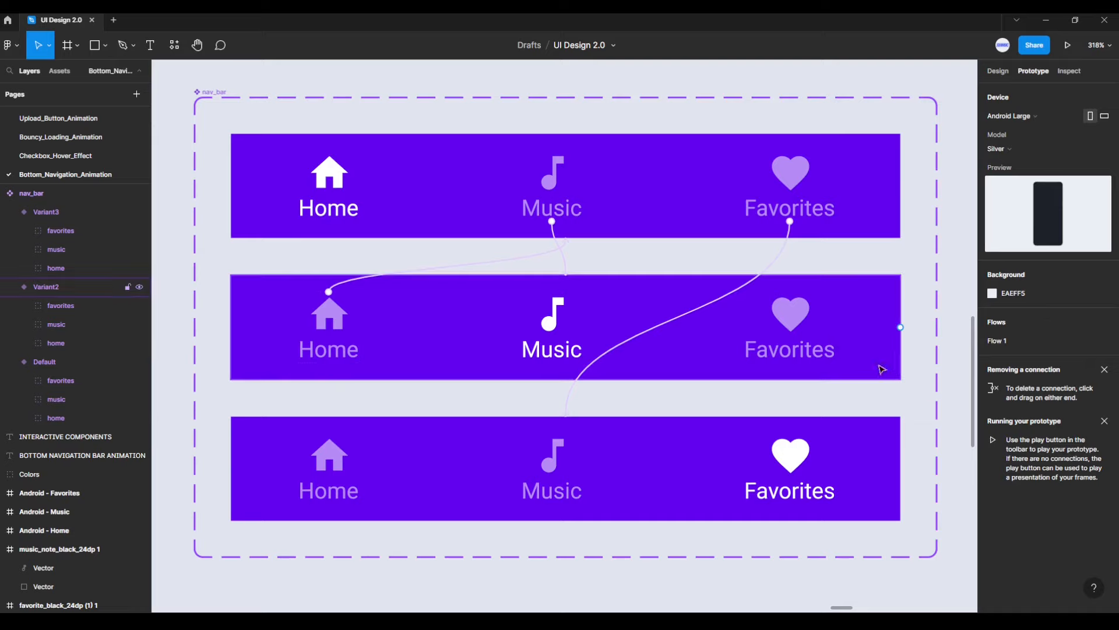
left_click(808, 330)
left_click(808, 328)
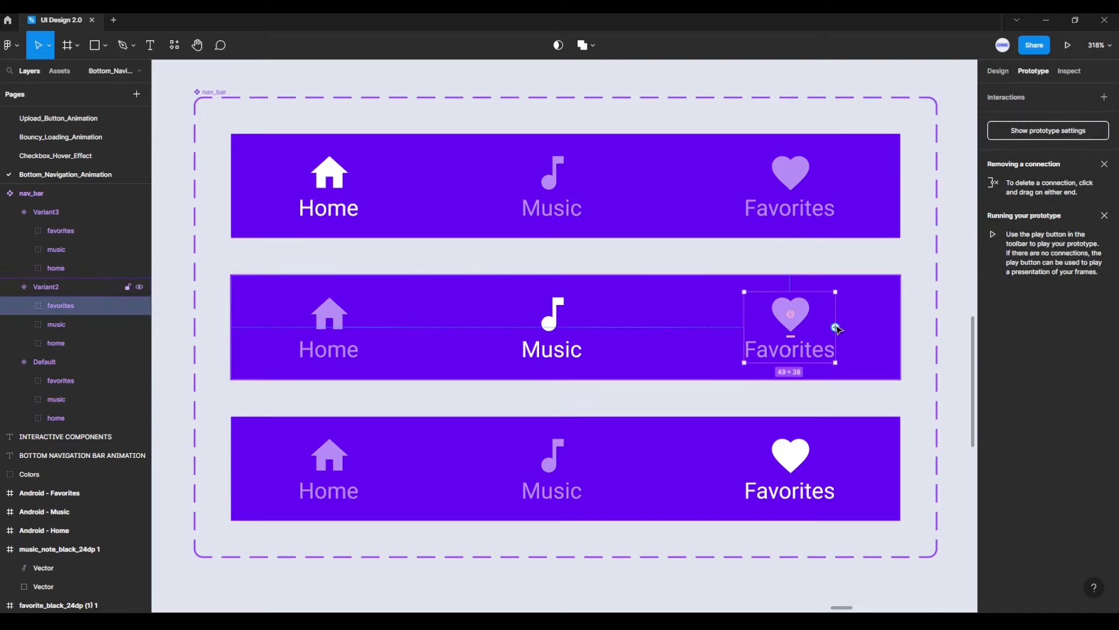
left_click_drag(836, 327, 828, 429)
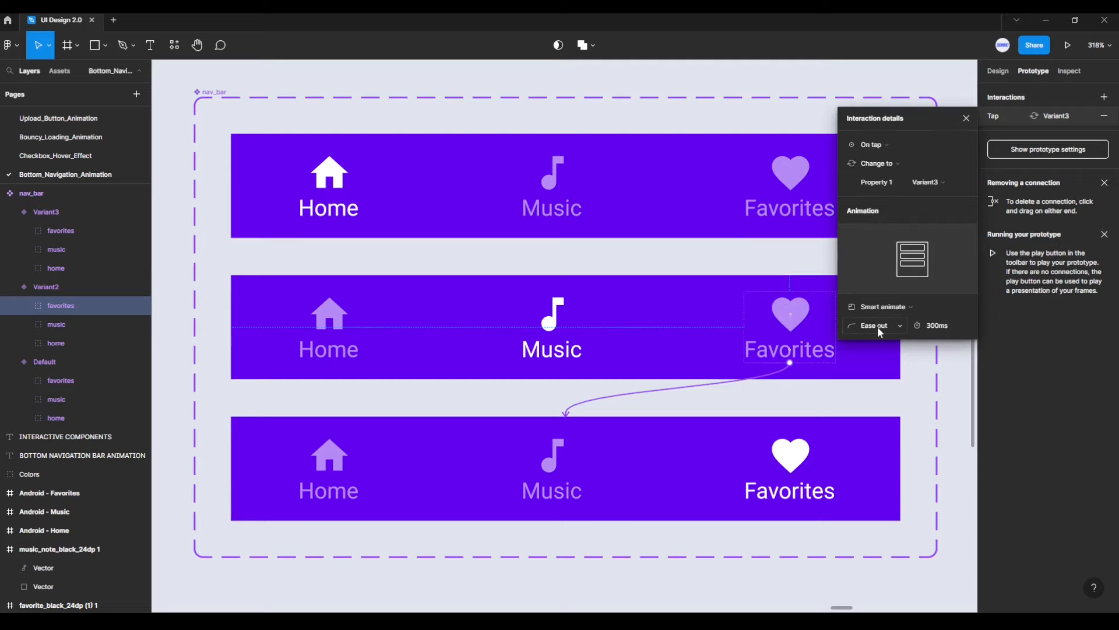
left_click(952, 376)
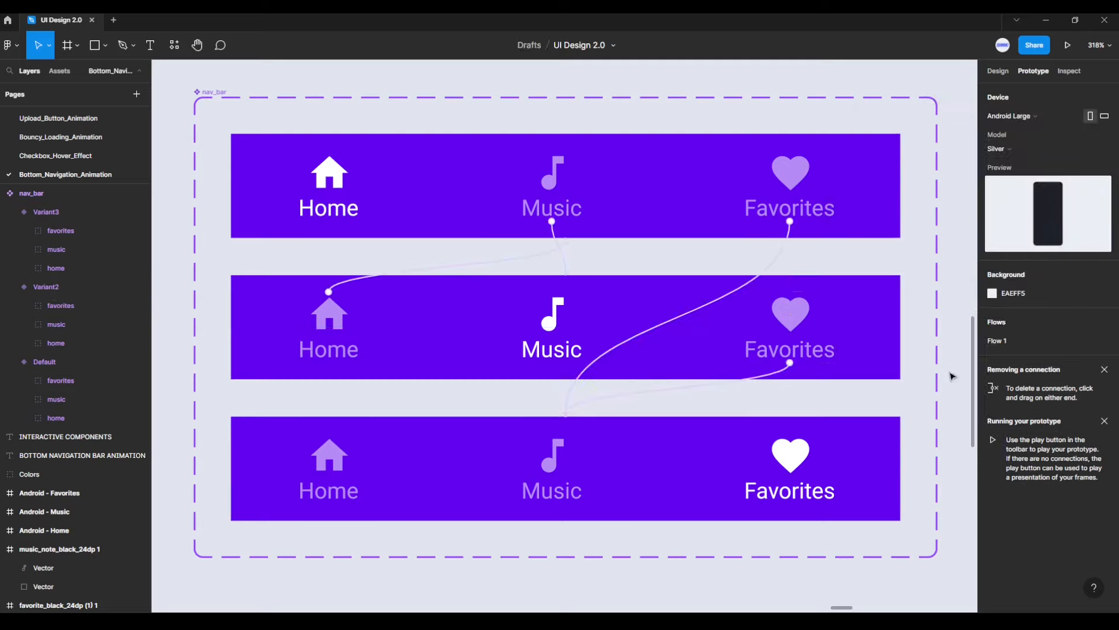
- Link the third variant's home group to Default and its music group to the second variant, On tap with Smart animate, Ease out, 300 ms
left_click(353, 461)
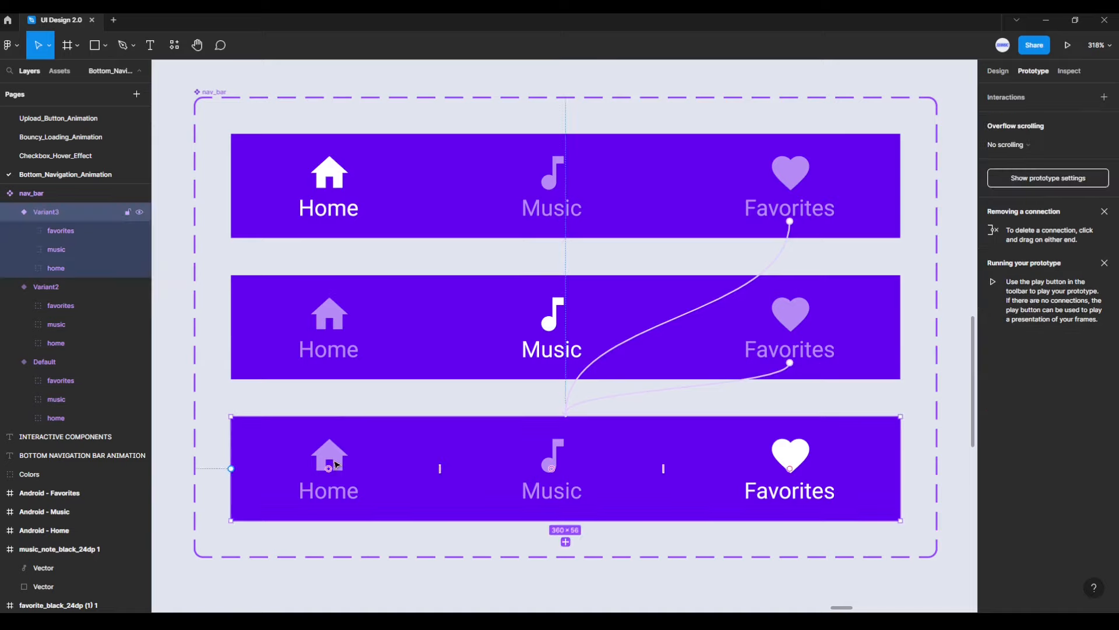
left_click(350, 463)
left_click_drag(360, 469, 416, 233)
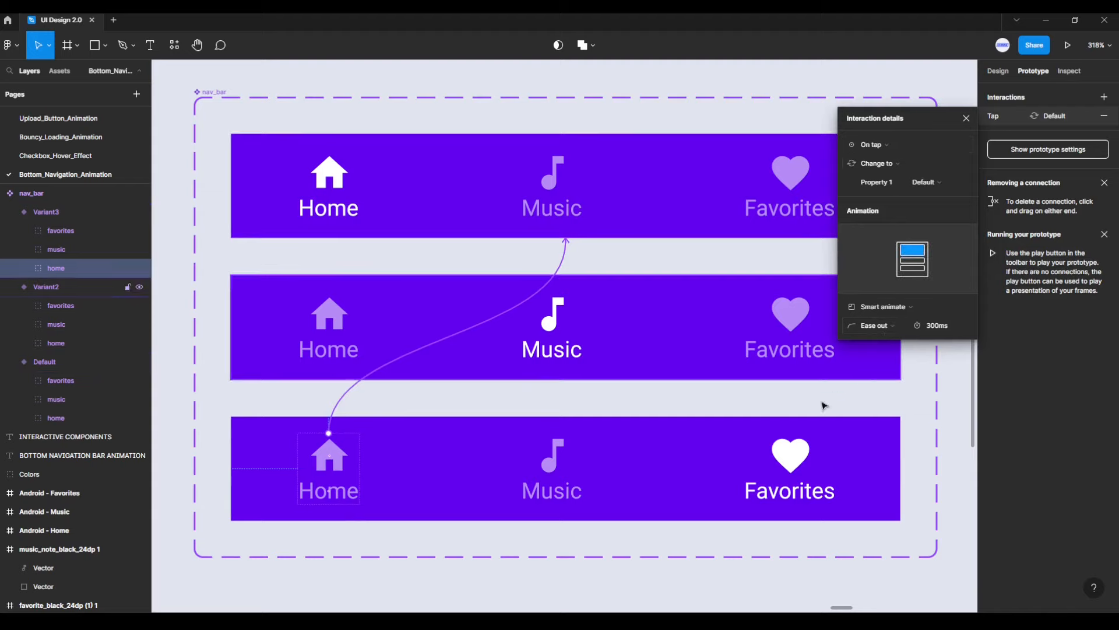
left_click(554, 462)
left_click_drag(584, 468, 603, 371)
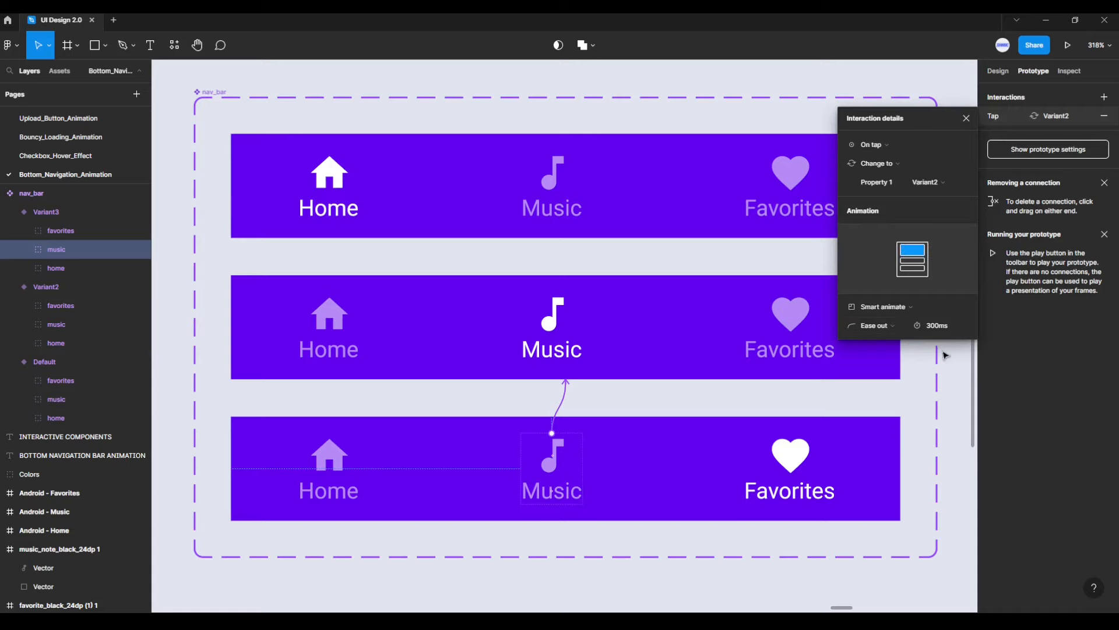
left_click(952, 380)
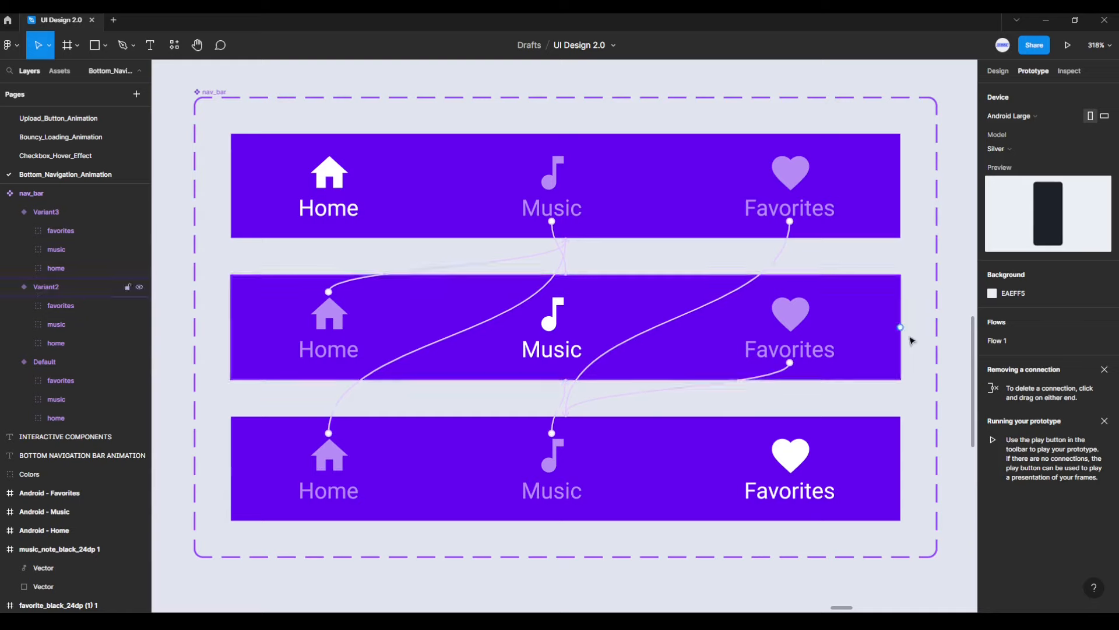
- Paste a copy of the Default nav_bar variant into the Android - Home frame, centered horizontally and aligned to the frame's bottom edge
scroll(956, 352, "down", 1)
scroll(956, 352, "down", 5)
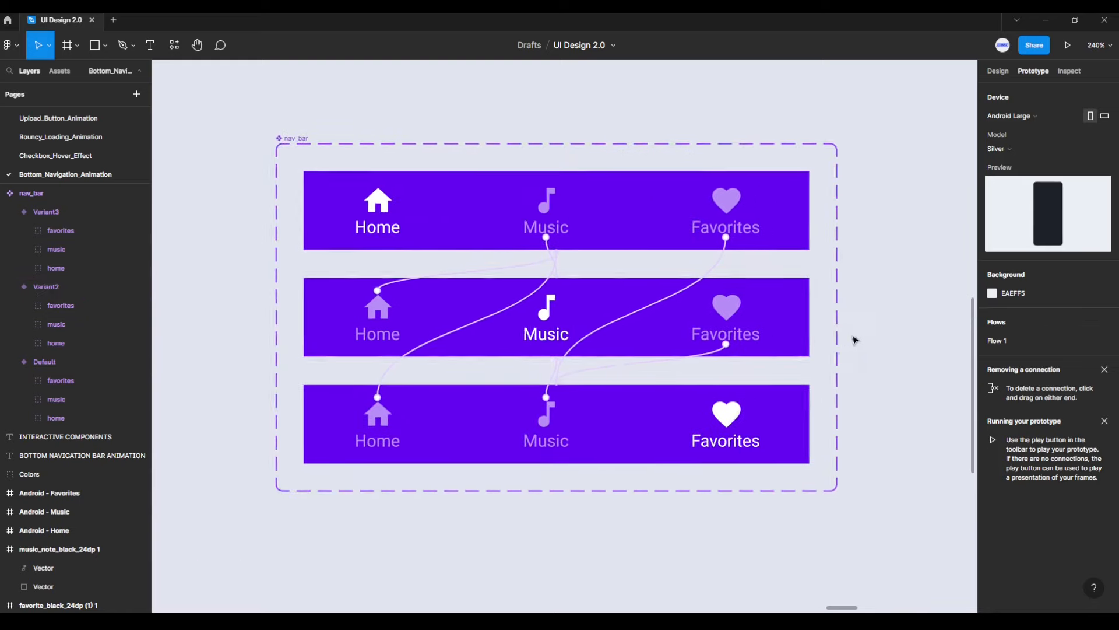
left_click(997, 71)
left_click(716, 255)
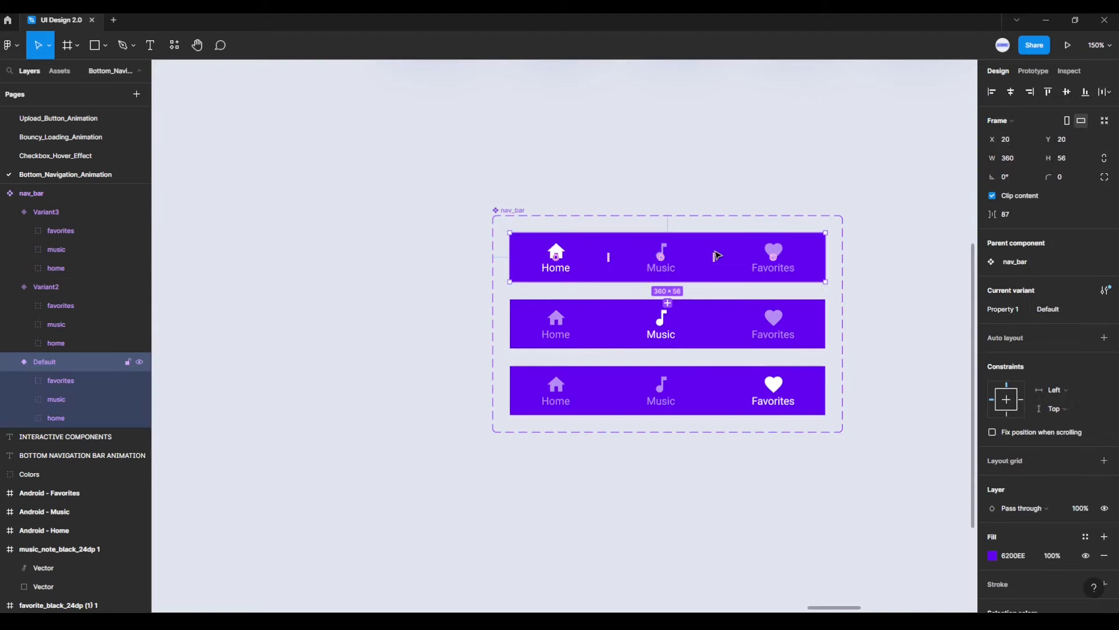
right_click(712, 247)
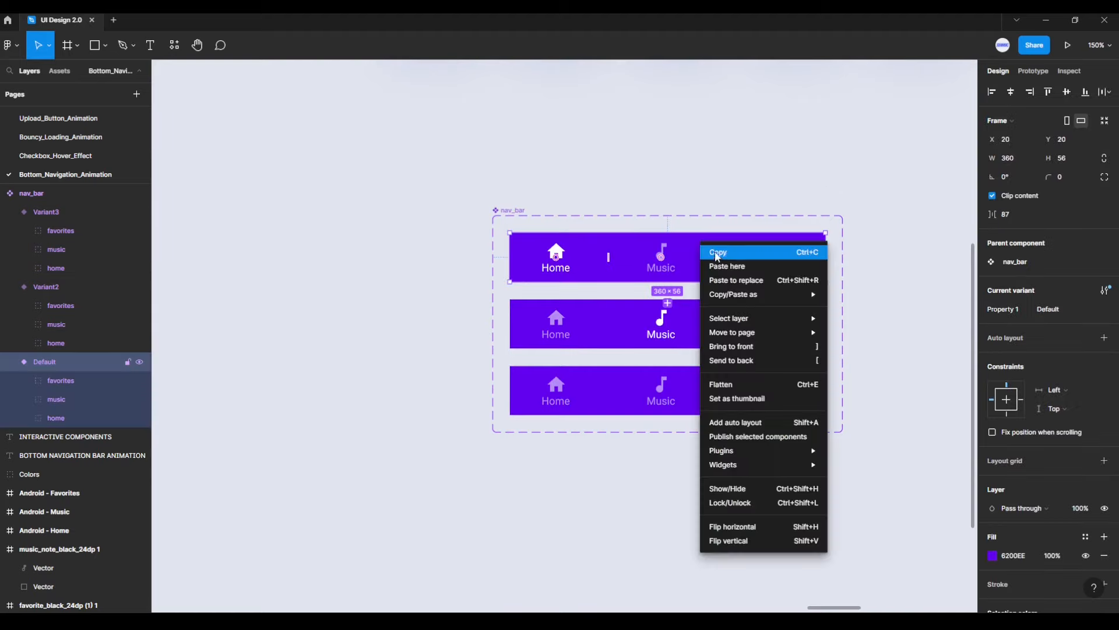
left_click(724, 260)
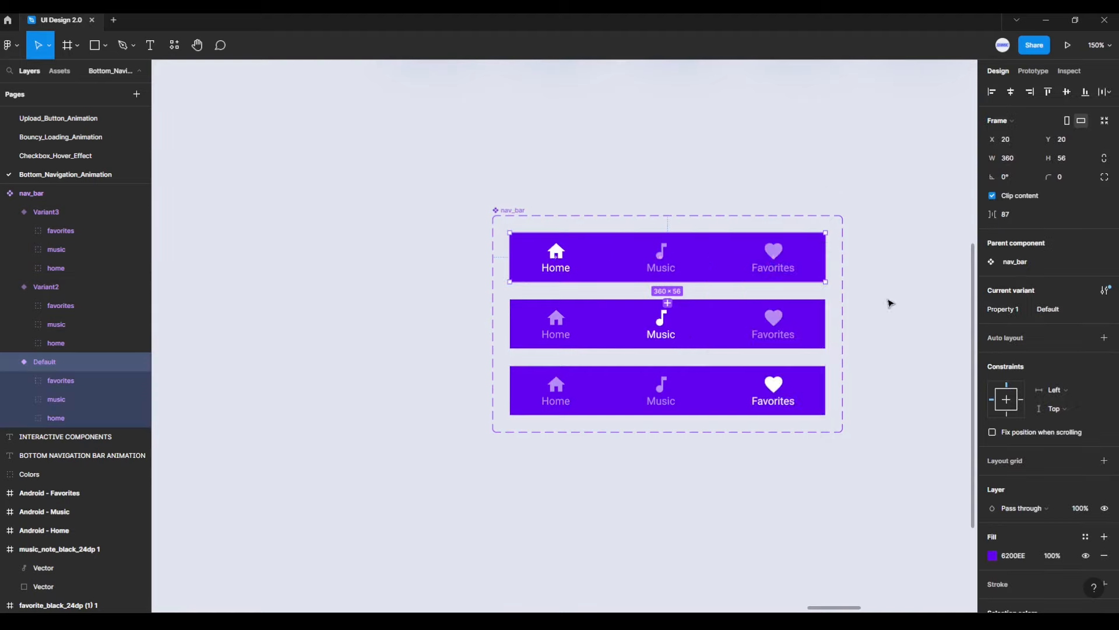
scroll(887, 302, "down", 5)
scroll(799, 399, "right", 5)
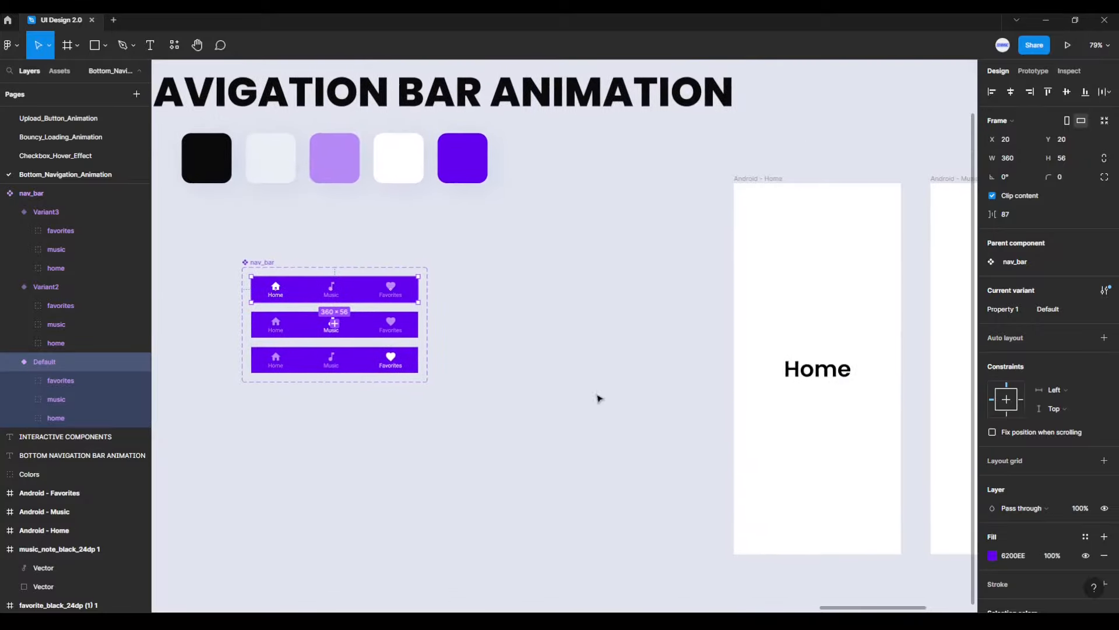
left_click(652, 148)
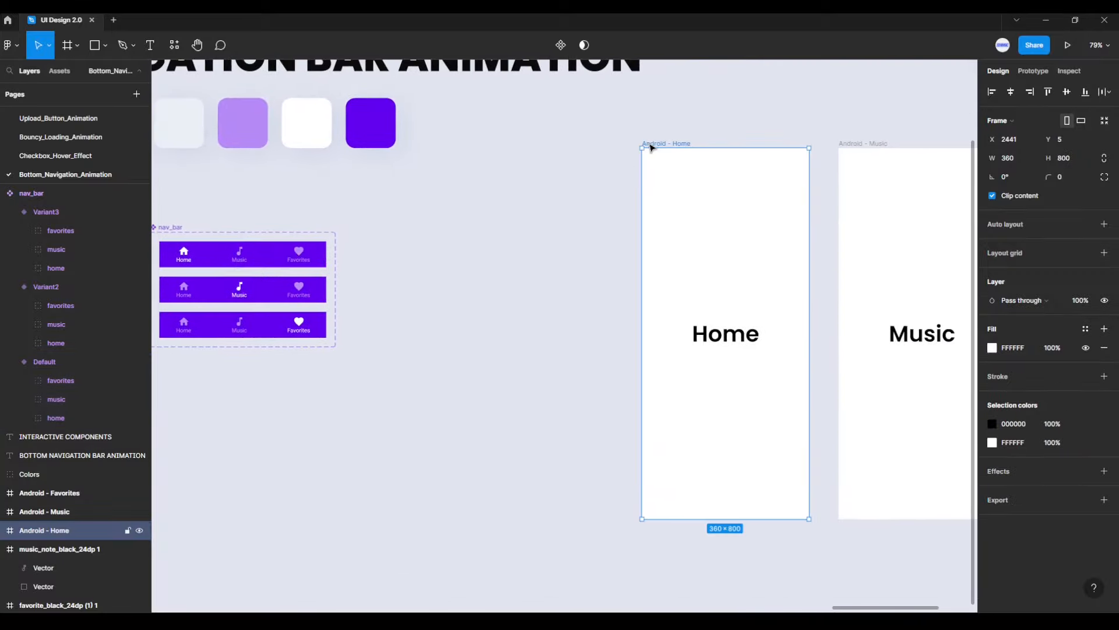
key("ctrl+v")
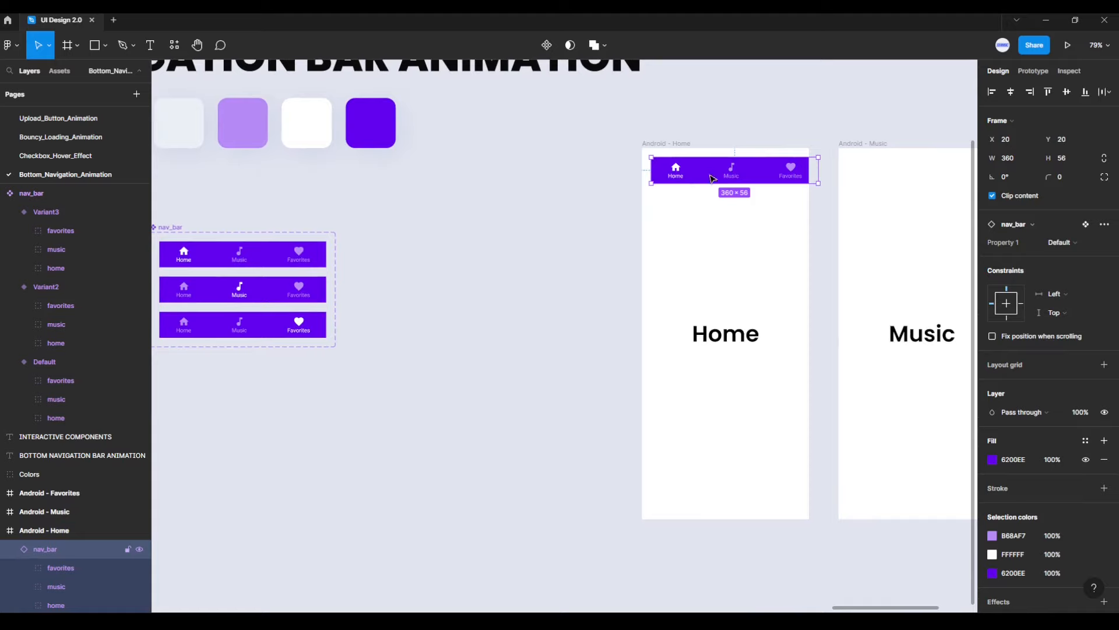
left_click(1012, 95)
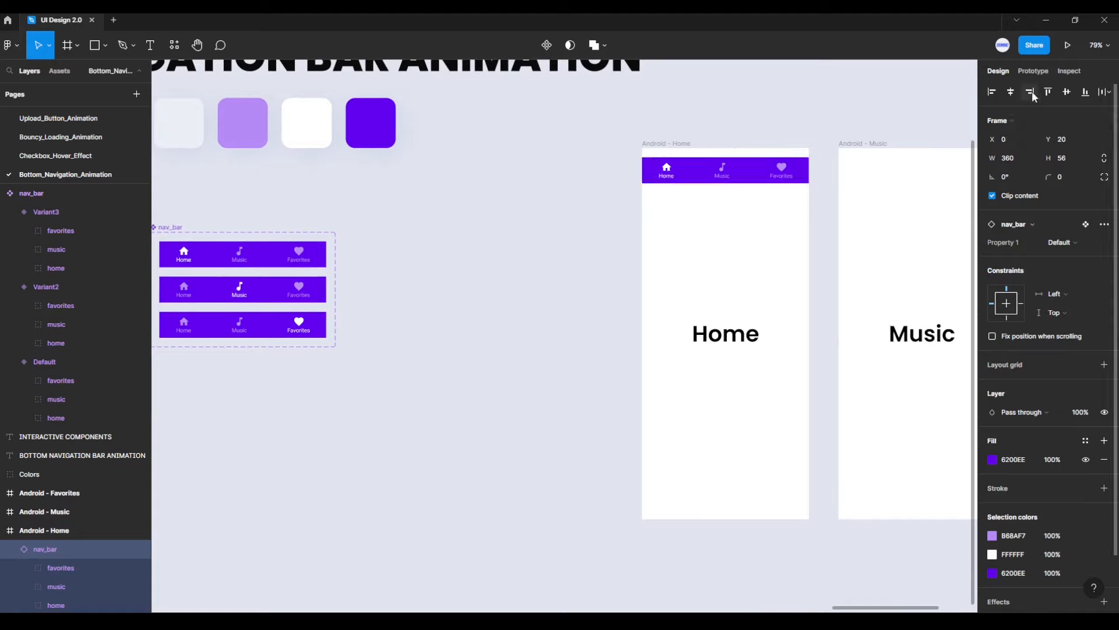
left_click(1086, 94)
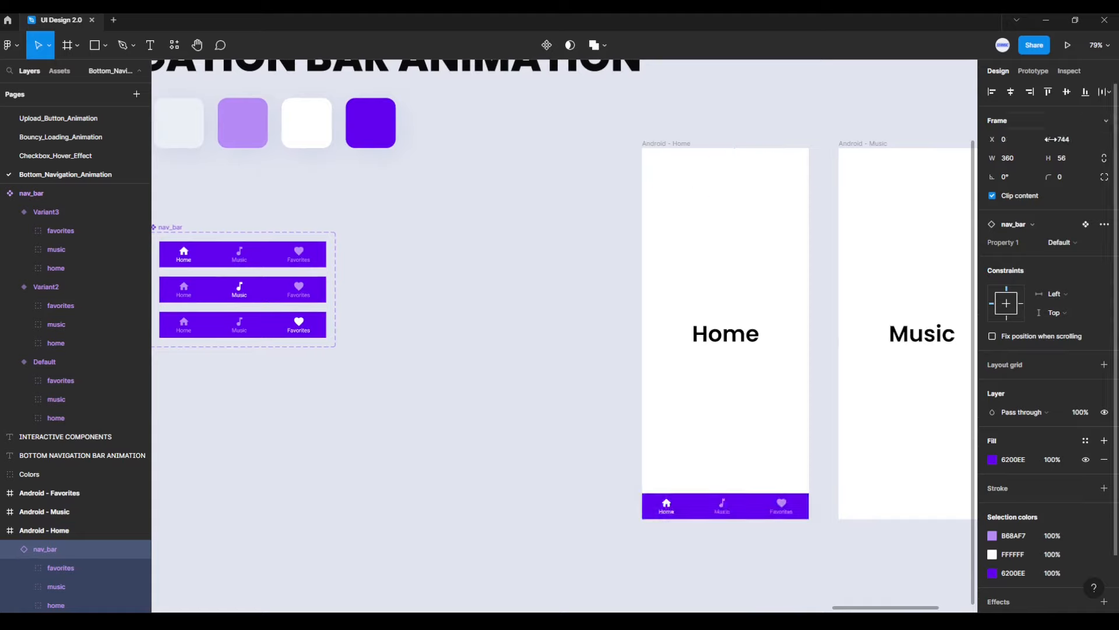
- Paste a copy of the second nav_bar variant into the Android - Music frame, centered horizontally and aligned to the frame's bottom edge
left_click(274, 296)
right_click(274, 297)
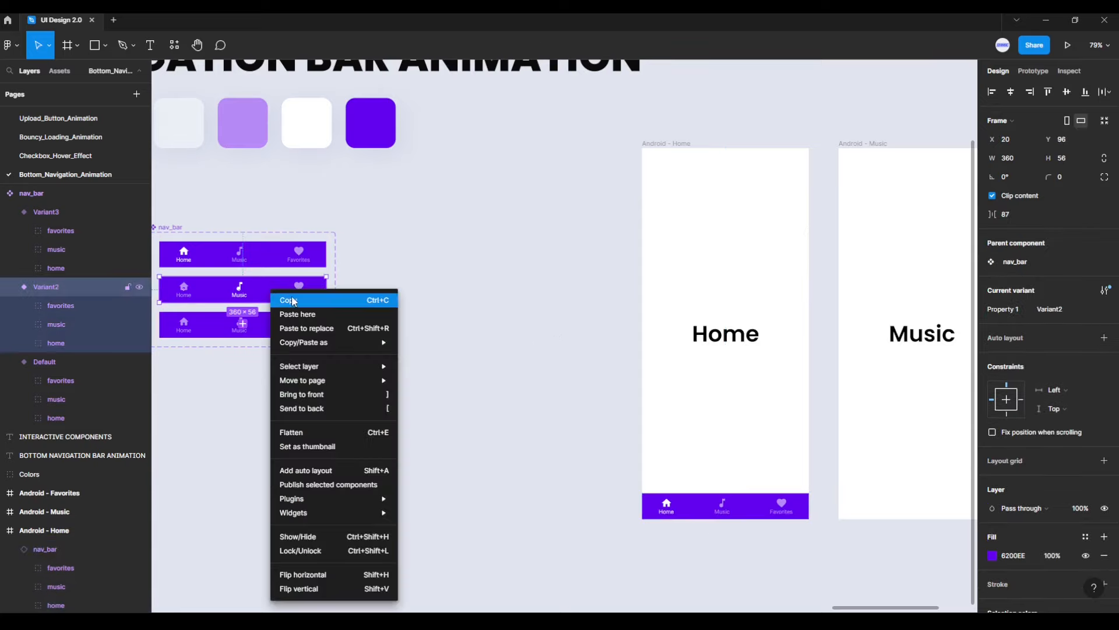
left_click(294, 300)
left_click(843, 144)
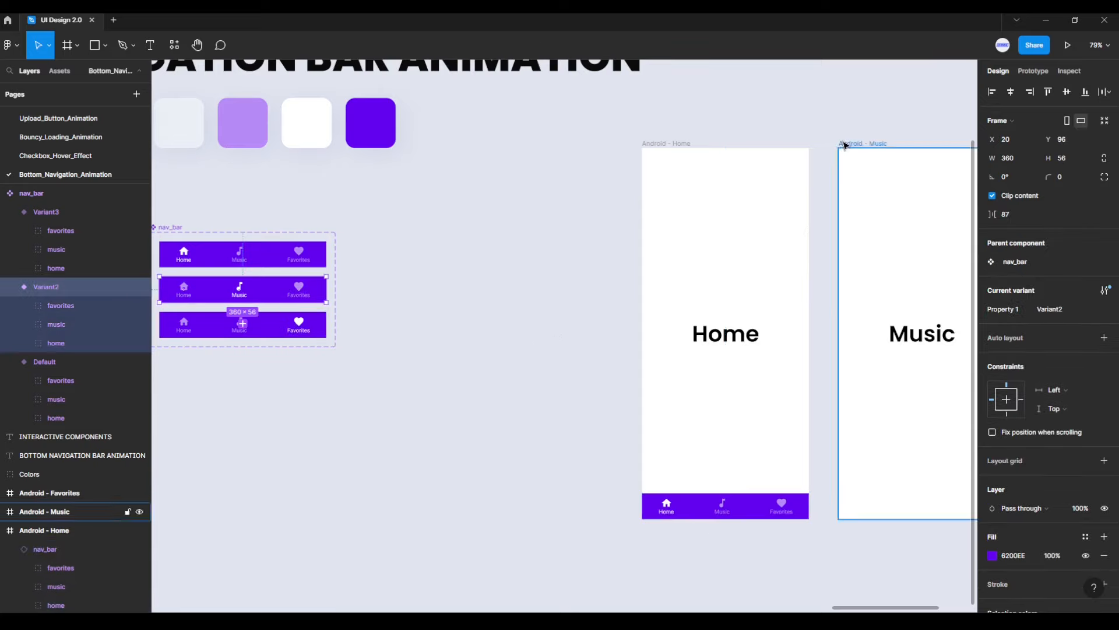
key("ctrl+v")
left_click_drag(791, 193, 739, 213)
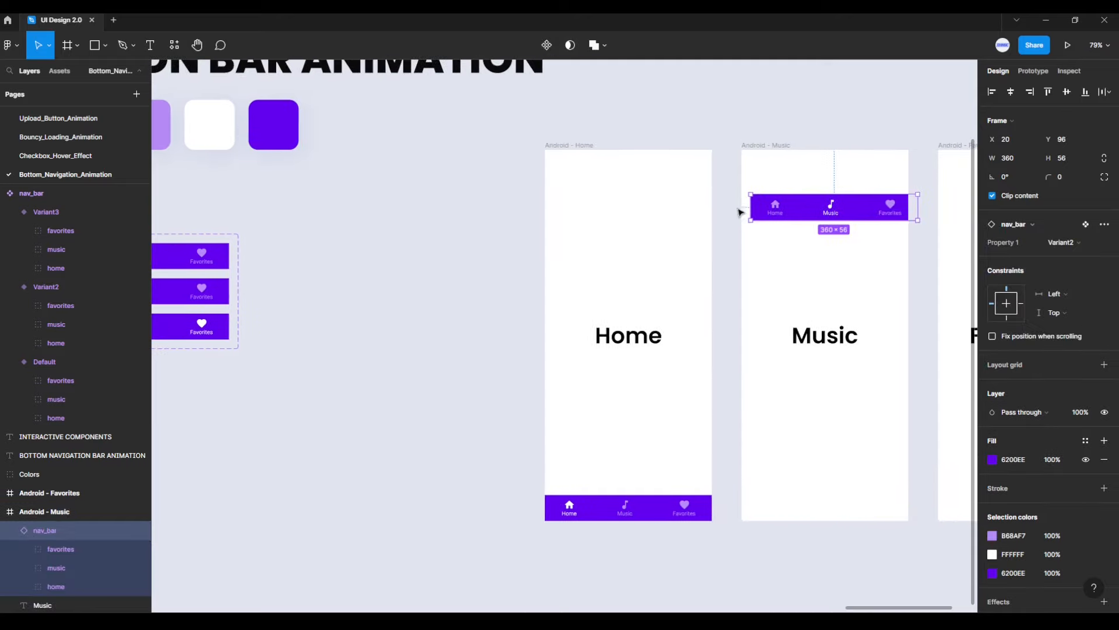
left_click(1010, 93)
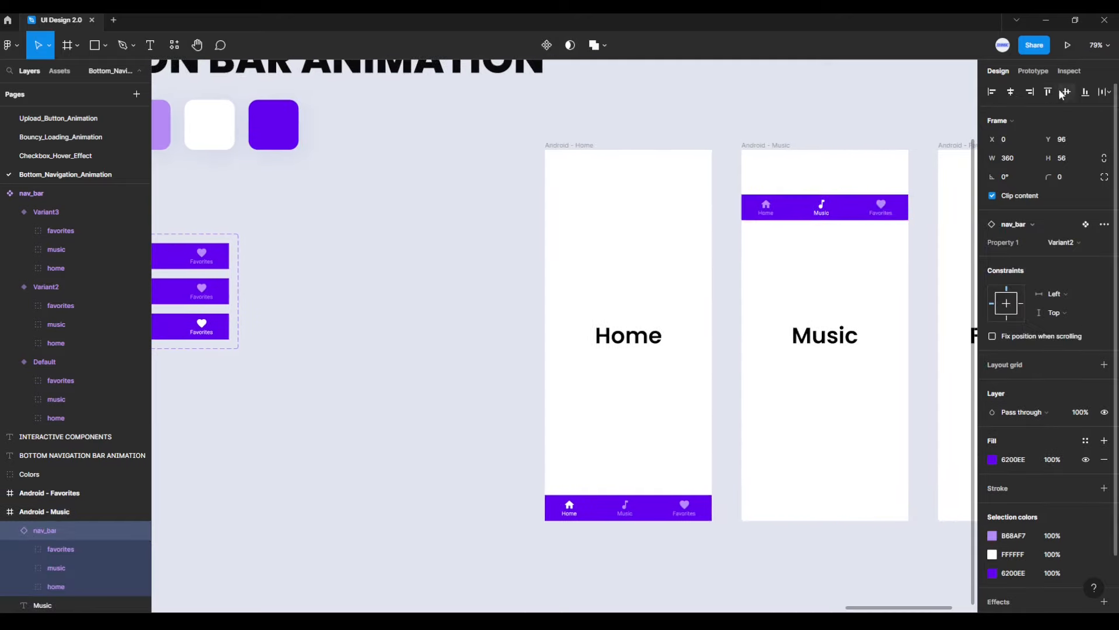
left_click(1086, 92)
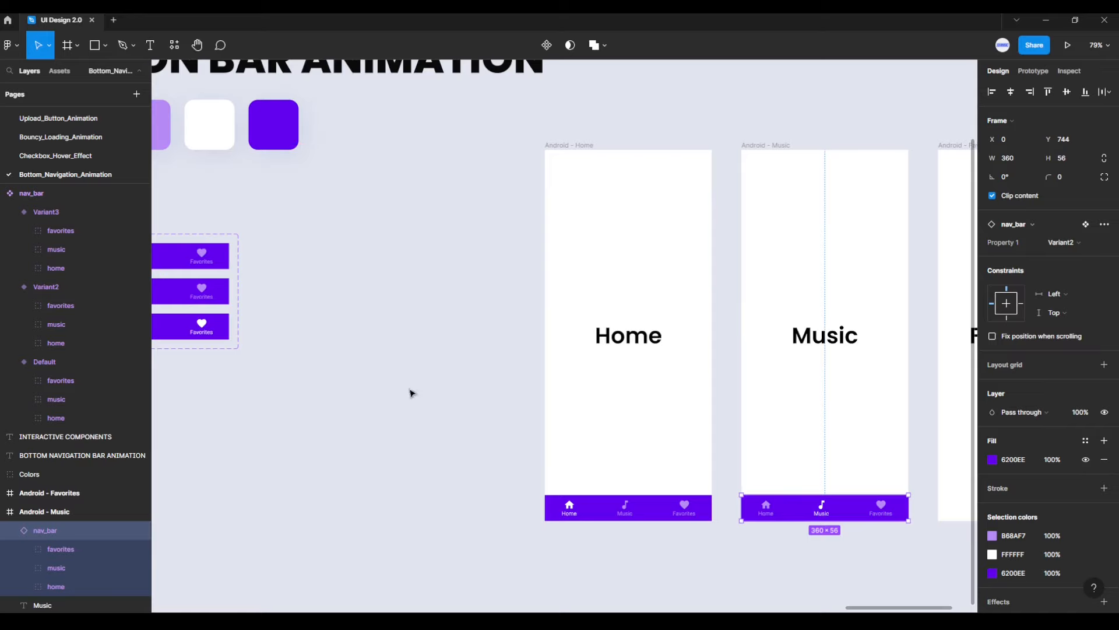
- Paste a copy of the third nav_bar variant into the Android - Favorites frame, centered horizontally and aligned to the frame's bottom edge
left_click_drag(410, 393, 502, 395)
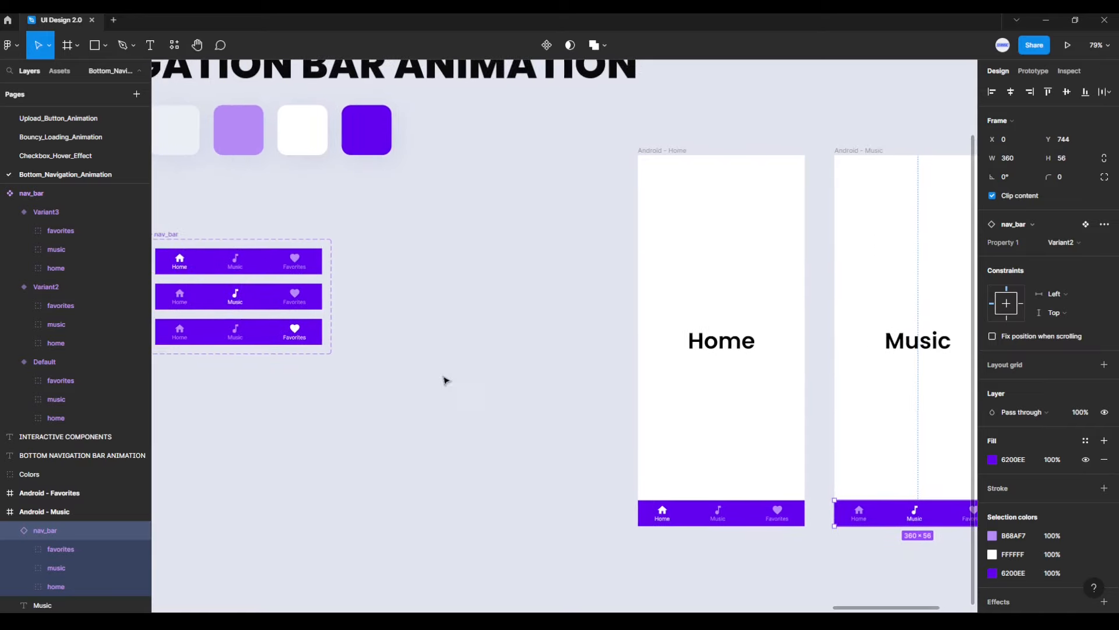
right_click(263, 338)
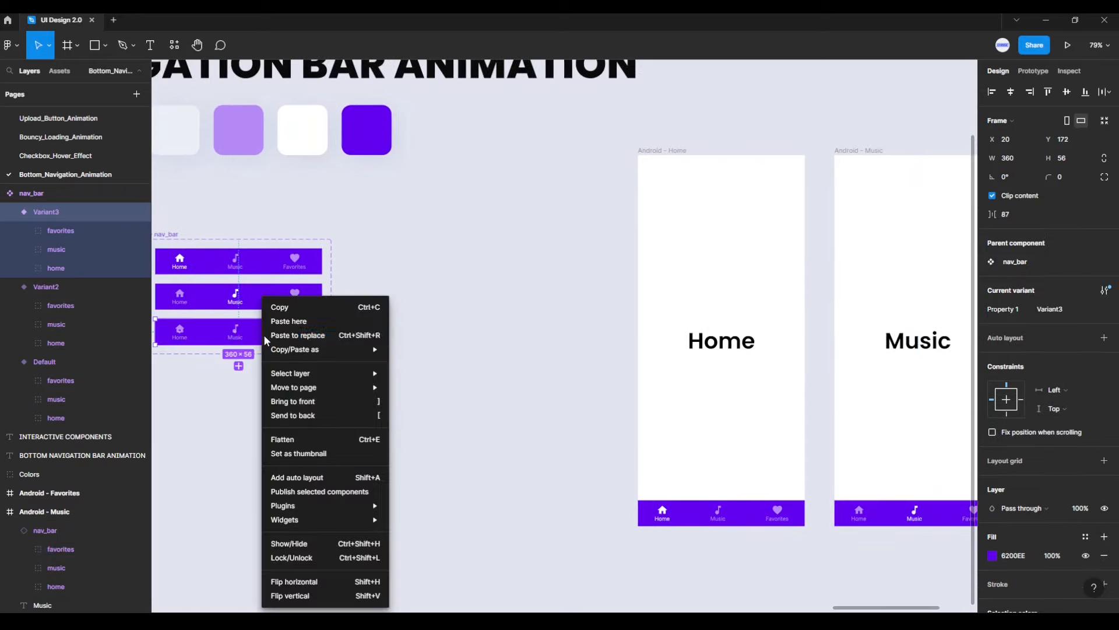
left_click(289, 312)
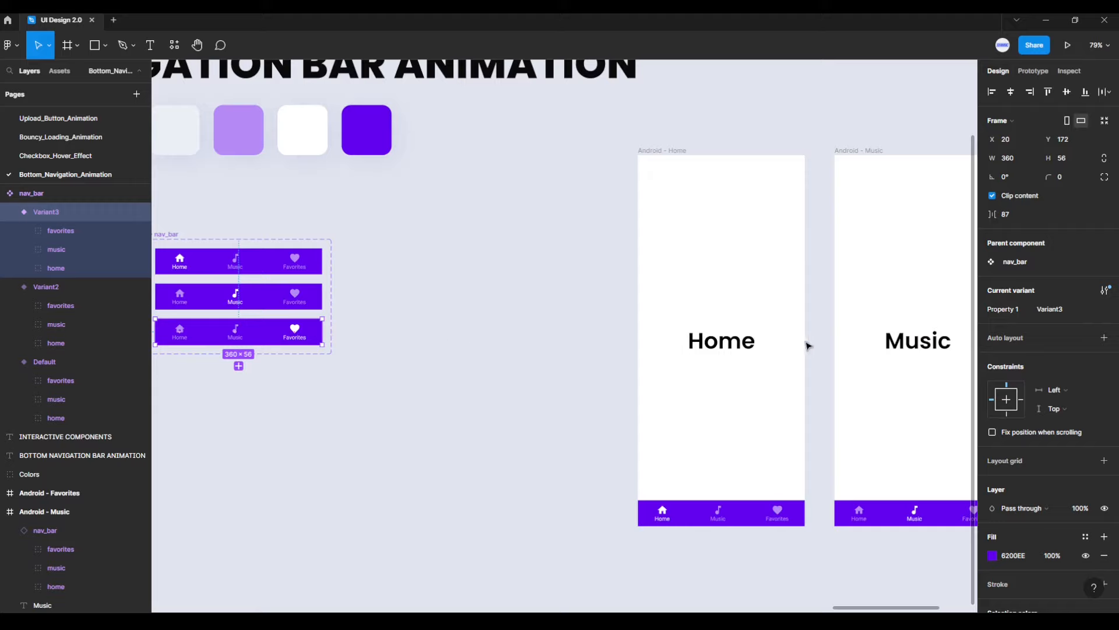
left_click_drag(814, 348, 630, 320)
left_click_drag(774, 266, 687, 254)
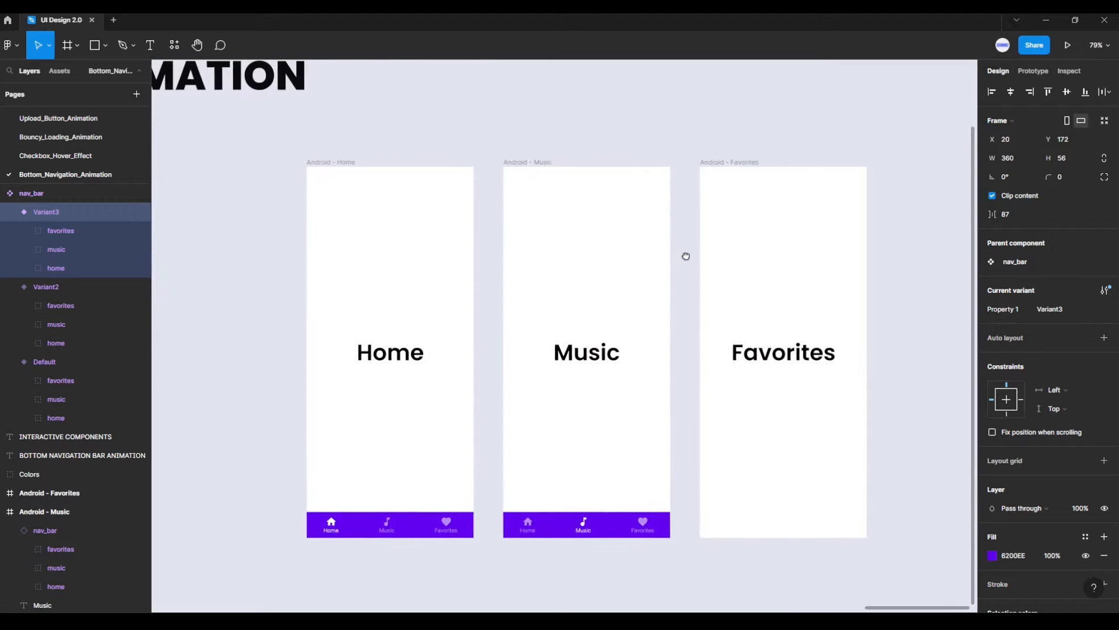
left_click(716, 168)
key("ctrl+v")
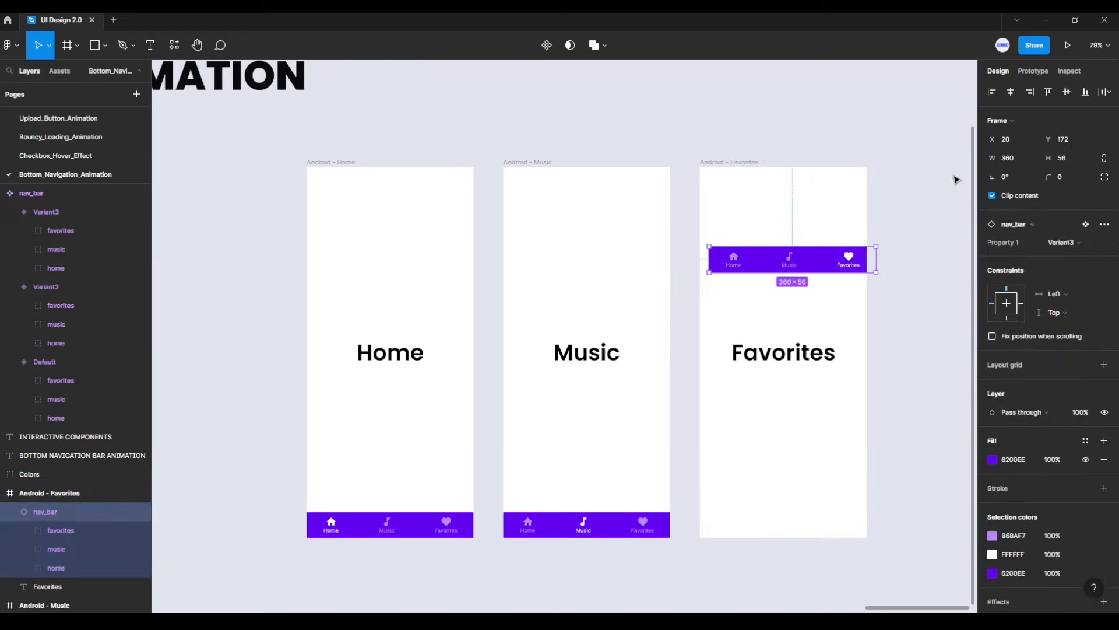
left_click(1011, 92)
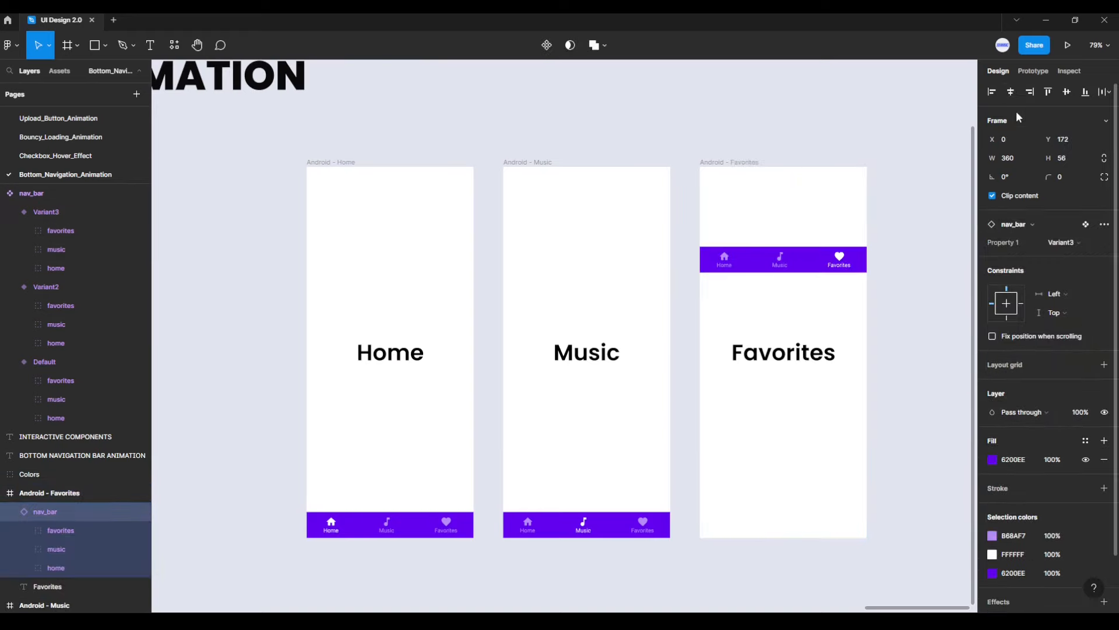
left_click(1085, 92)
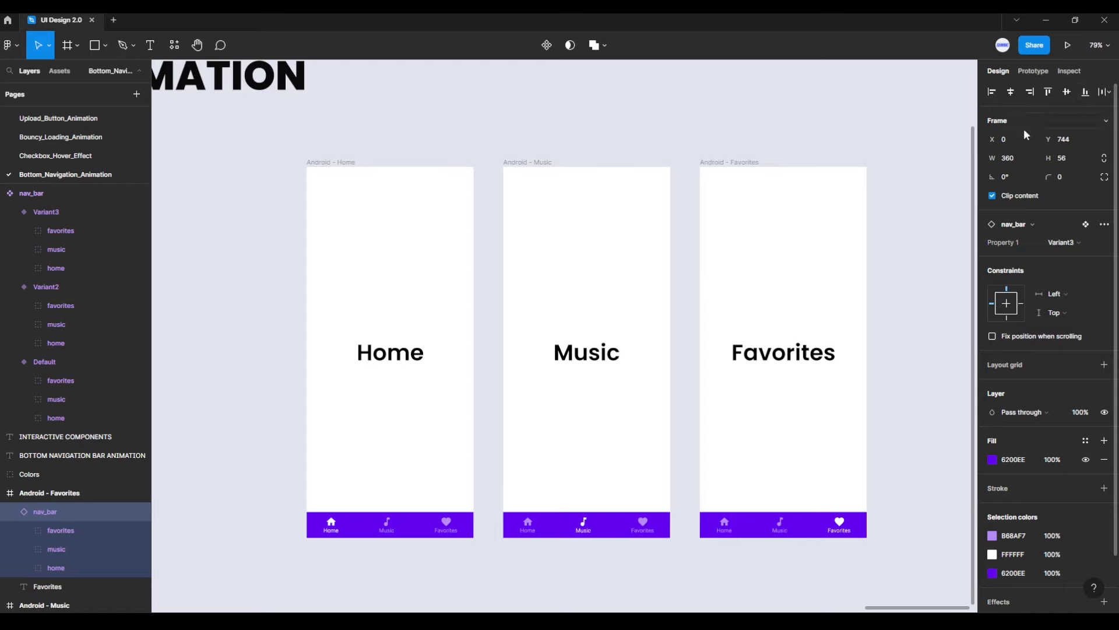
- Link the music group in the Android - Home frame's nav bar to the Android - Music frame with On tap, Navigate to
scroll(877, 310, "up", 1)
left_click_drag(896, 345, 947, 325)
scroll(876, 310, "up", 1)
scroll(920, 322, "up", 1)
left_click(947, 324)
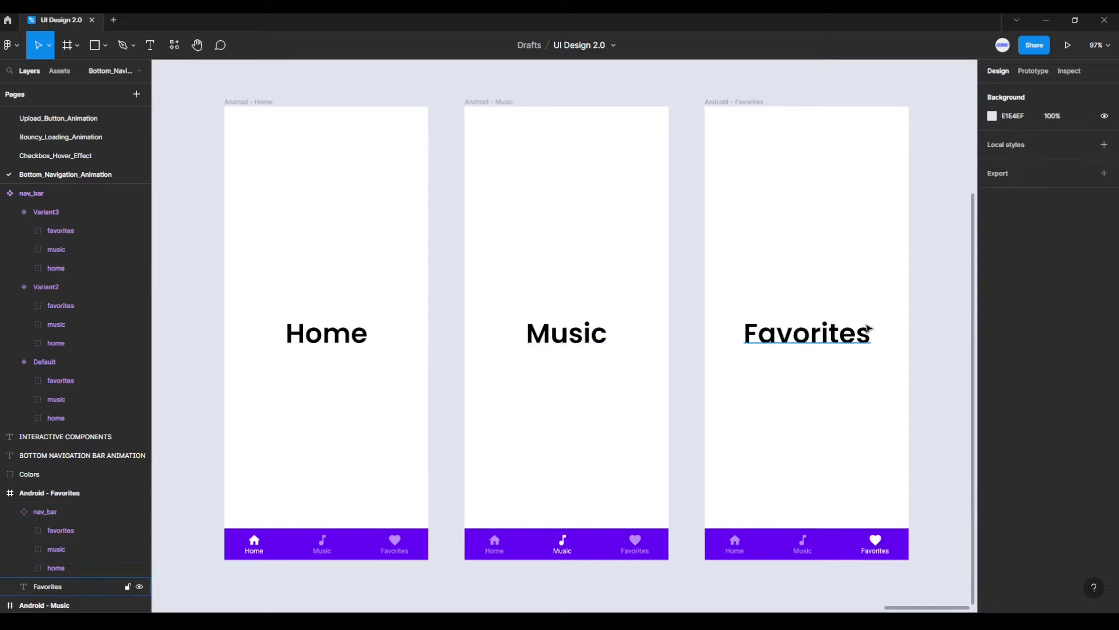
left_click(1040, 73)
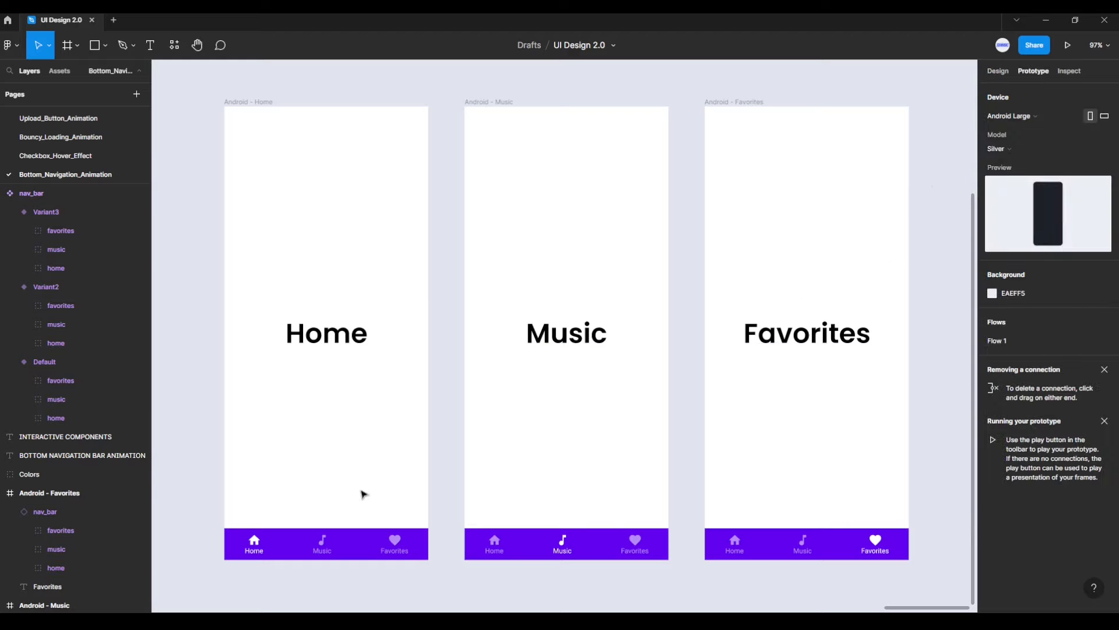
left_click(326, 553)
left_click(322, 548)
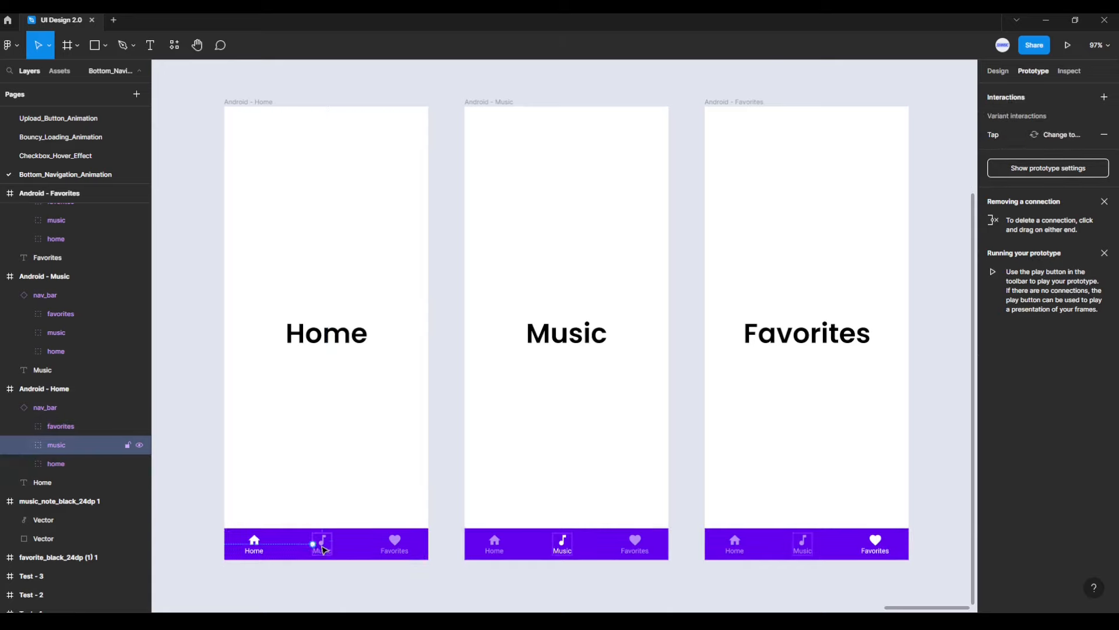
left_click_drag(331, 544, 475, 428)
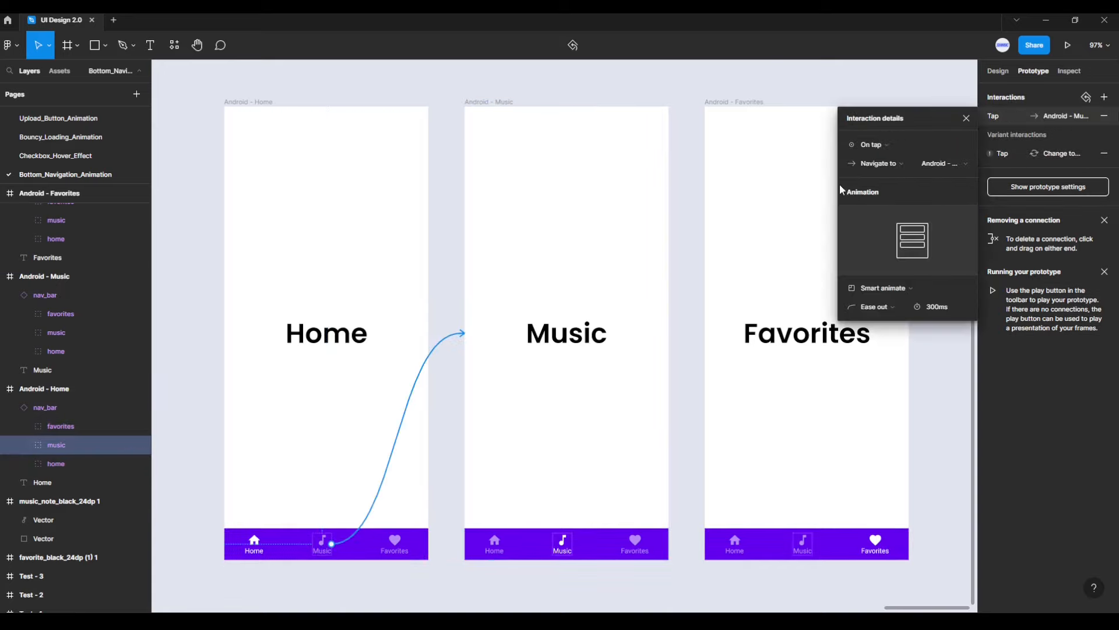
left_click(882, 144)
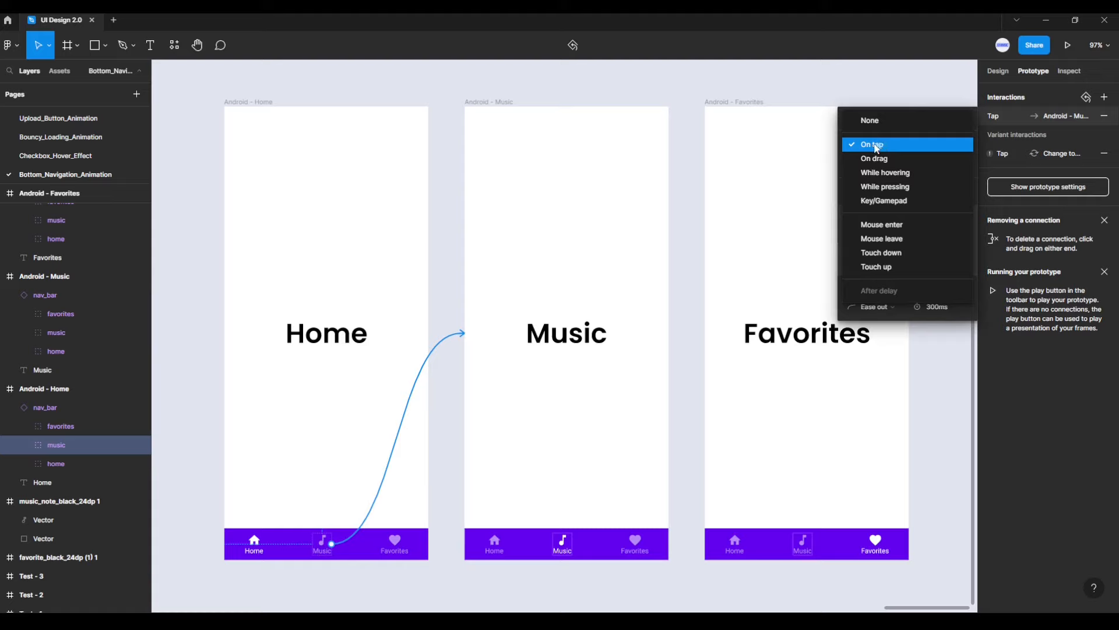
left_click(876, 145)
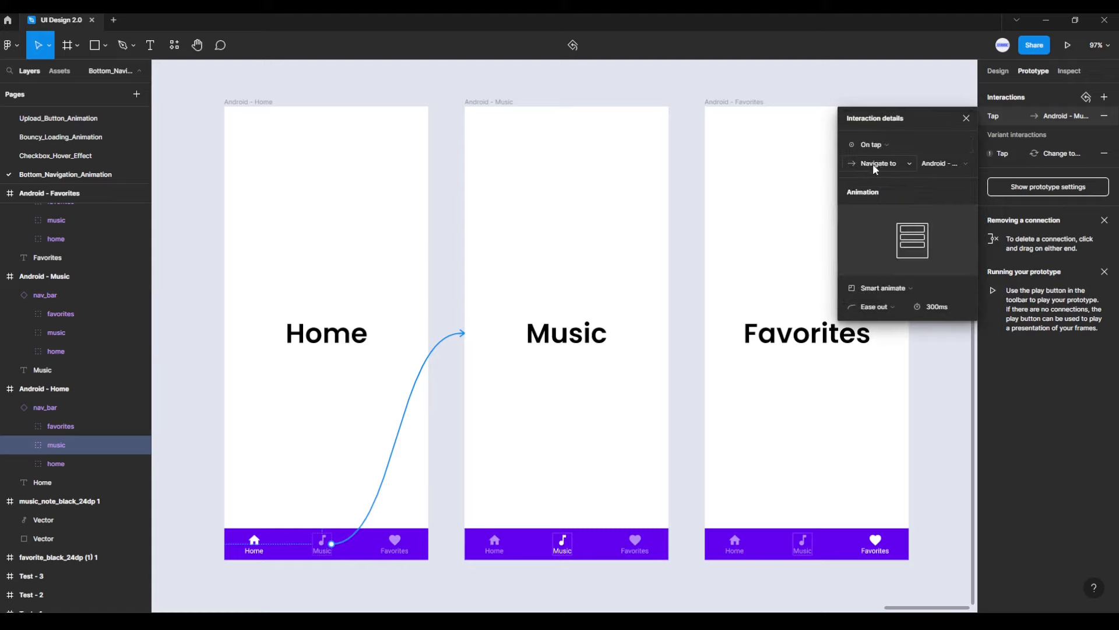
- Set the Home-to-Music link's animation to Slide in toward the left, with Smart animate matching layers, Linear easing and 50 ms
left_click(887, 290)
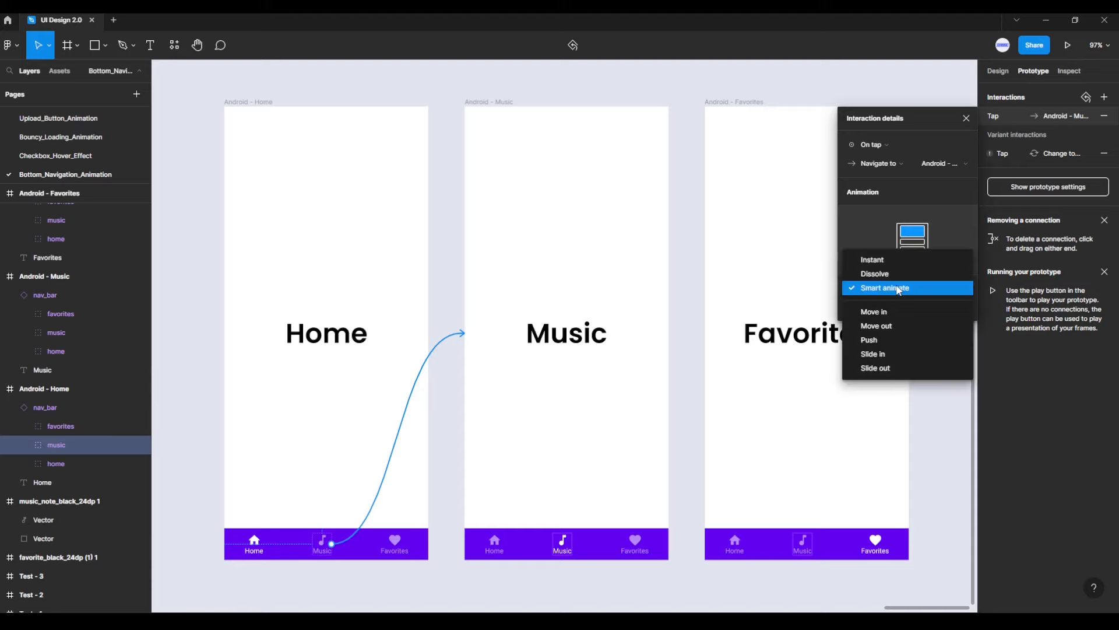
left_click(881, 357)
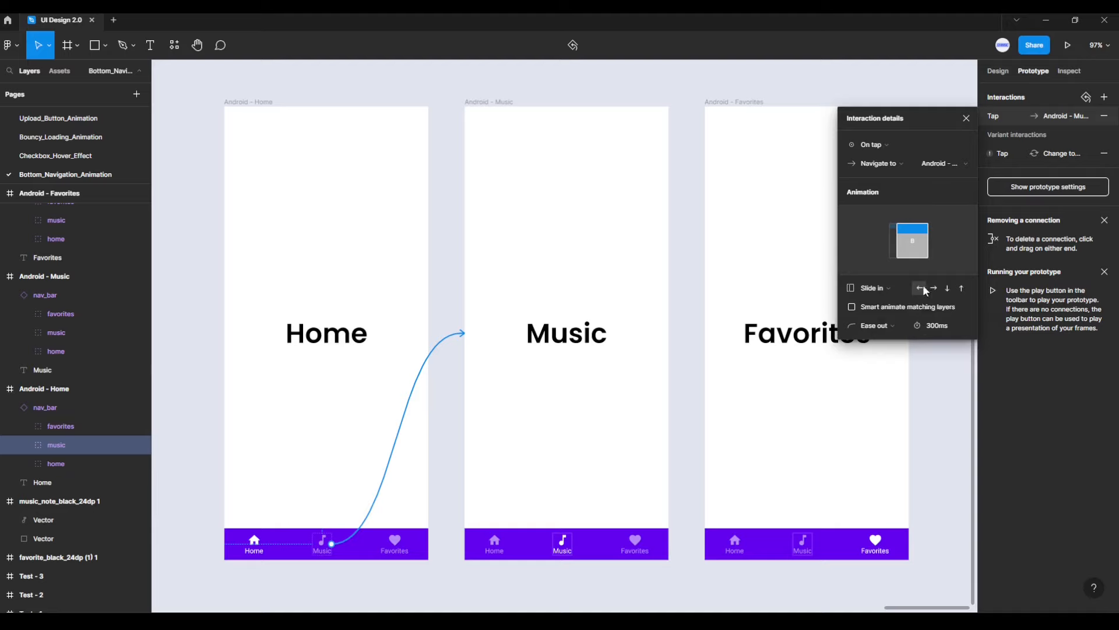
left_click(853, 308)
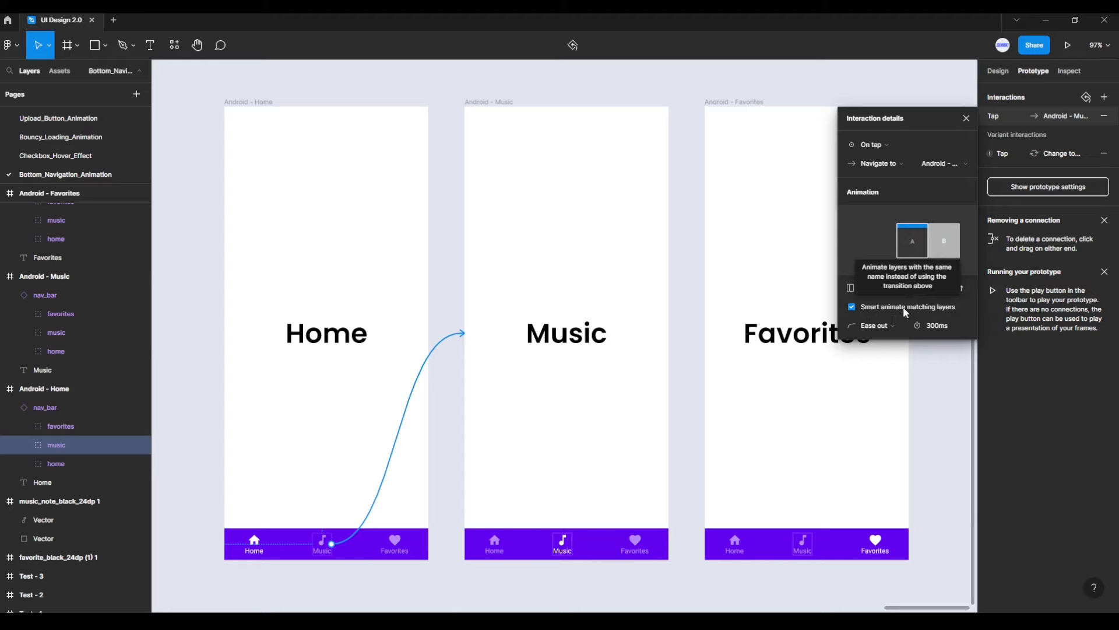
left_click(889, 323)
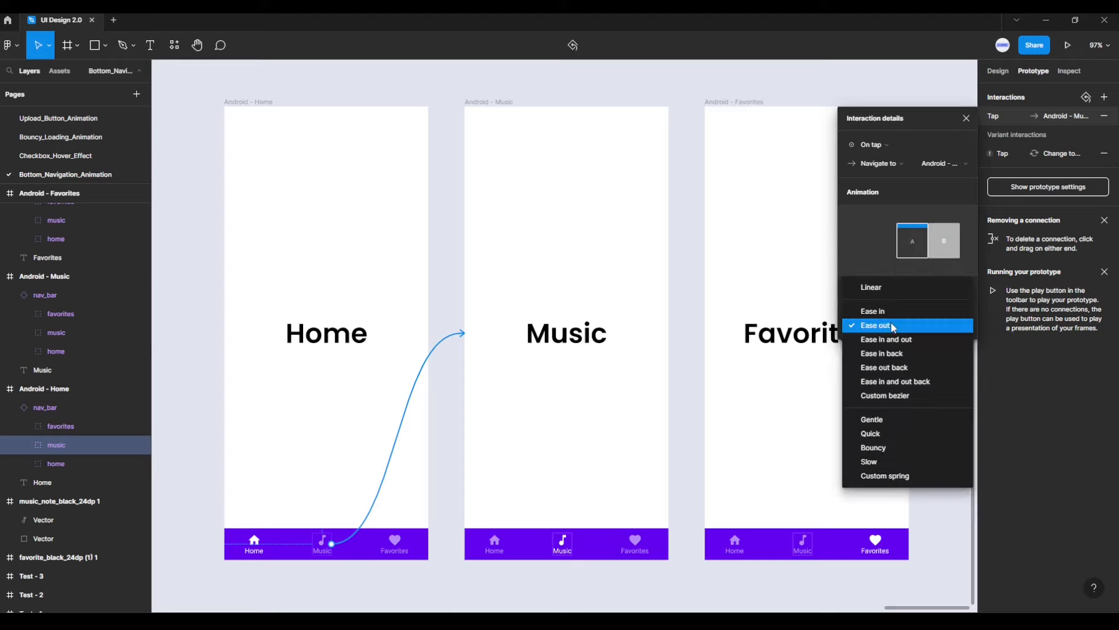
left_click(880, 287)
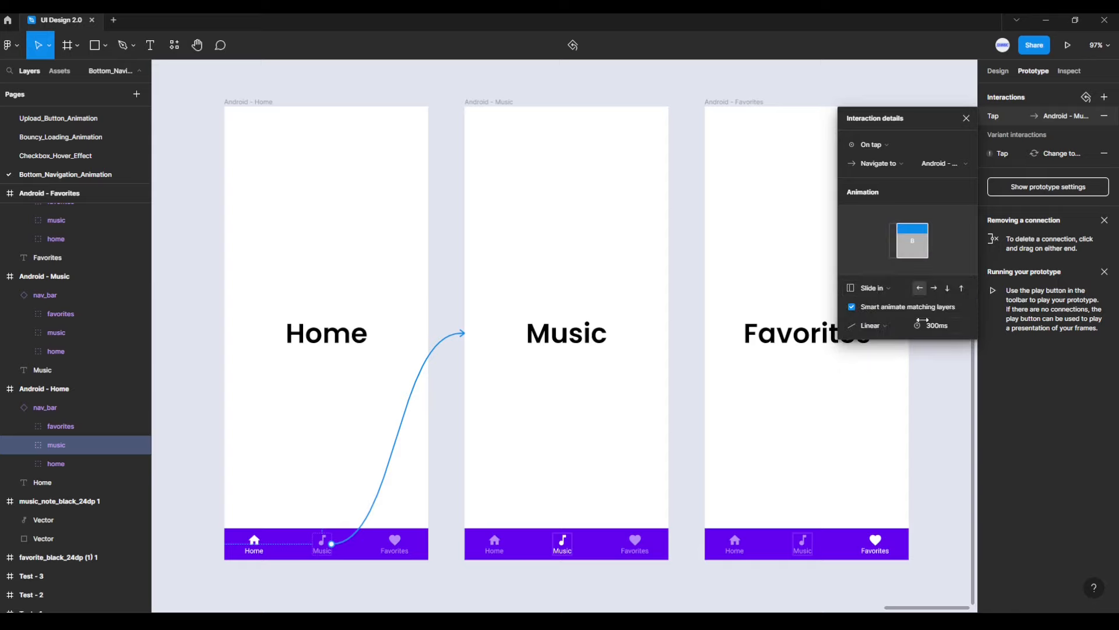
left_click(956, 331)
type("50")
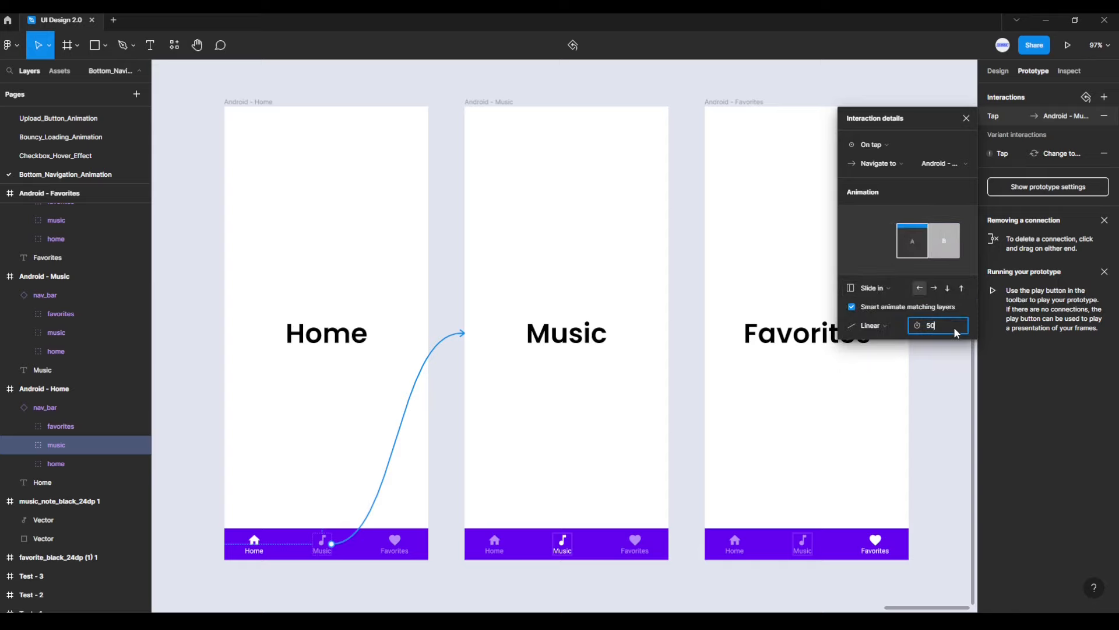
key("Return")
left_click(950, 376)
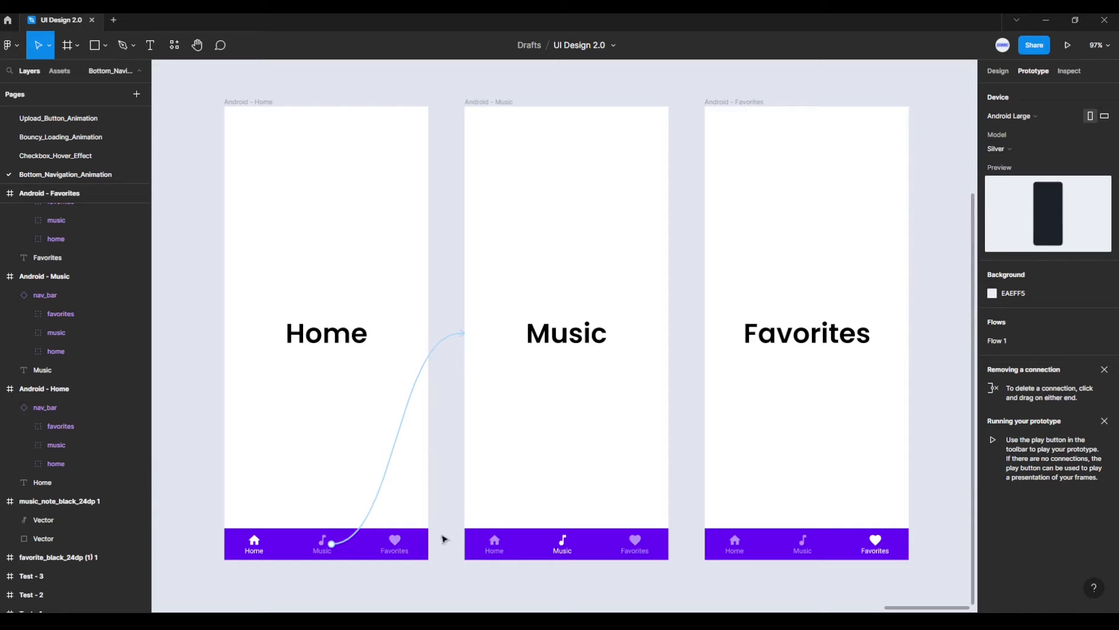
- Link the Android - Home frame's favorites group to the Android - Favorites frame, On tap with Slide in toward the left, Linear, 50 ms
left_click(395, 547)
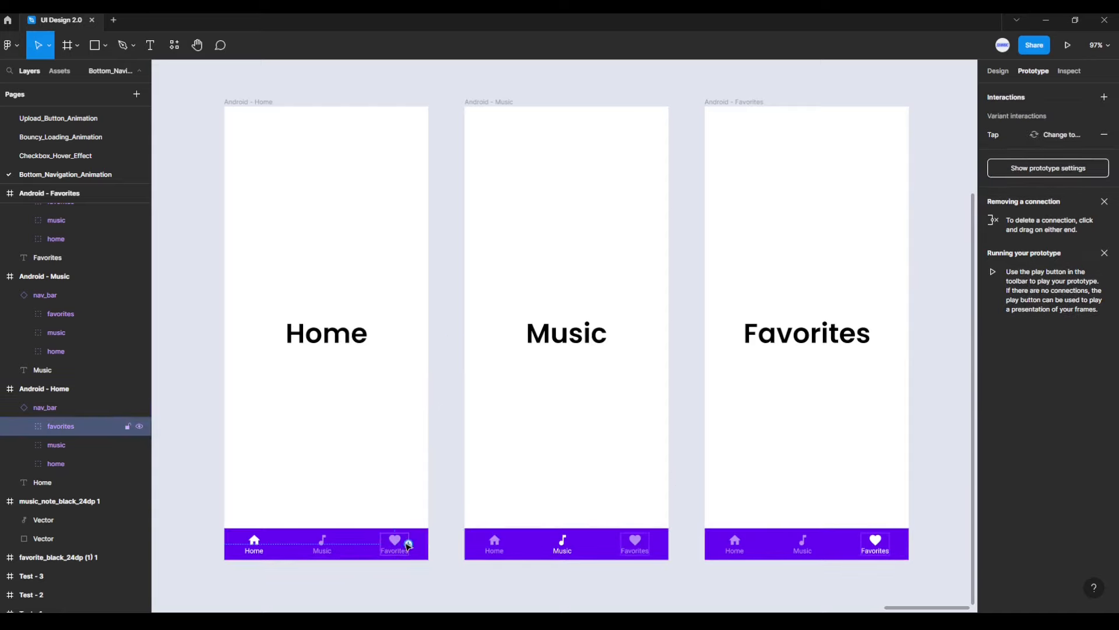
left_click_drag(408, 543, 722, 351)
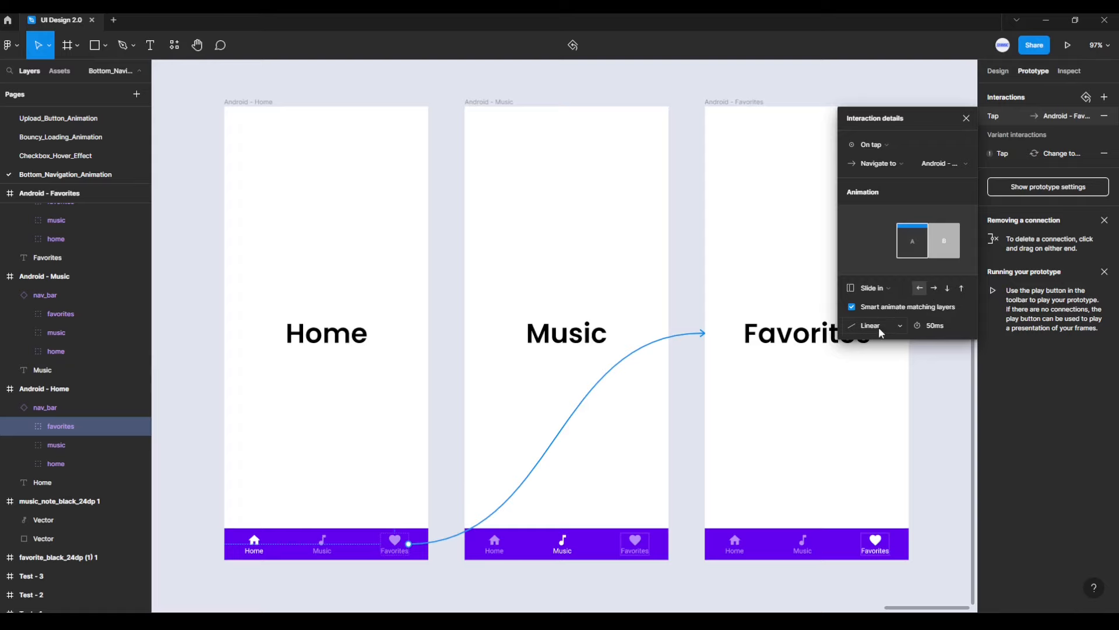
left_click(962, 396)
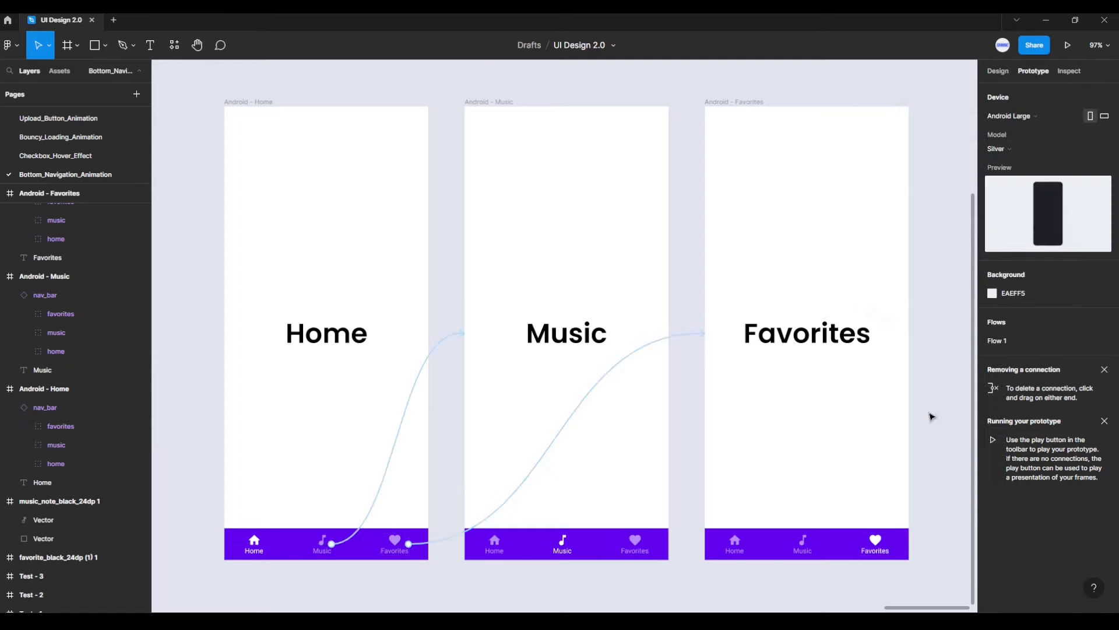
- Link the Android - Music frame's home group to the Android - Home frame, On tap with Slide in toward the right, Linear, 50 ms
double_click(500, 542)
left_click_drag(503, 543, 412, 425)
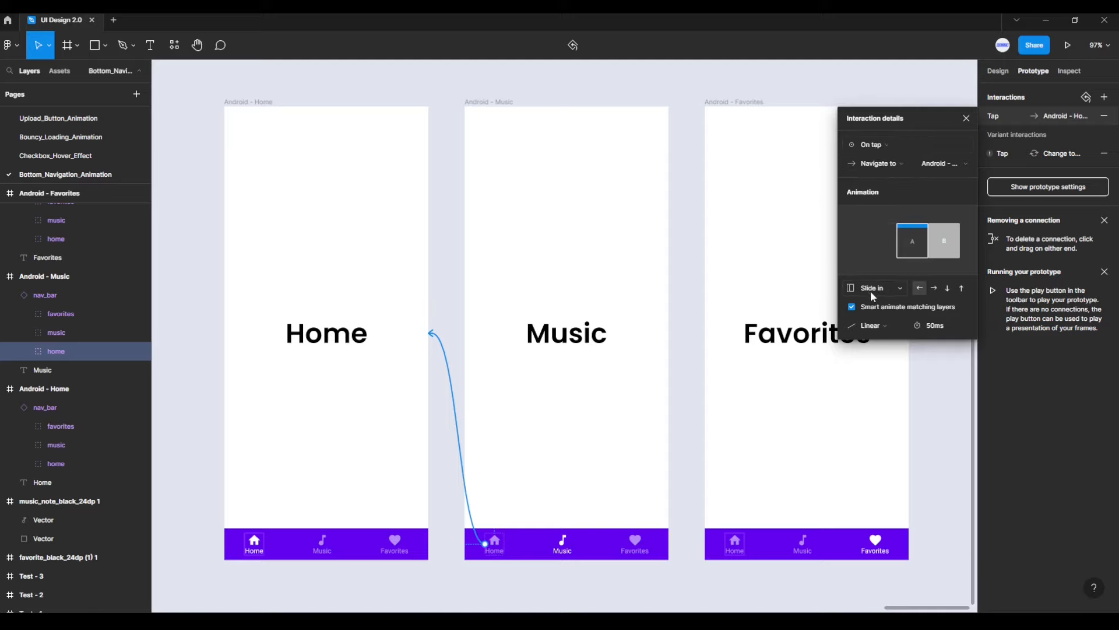
left_click(935, 288)
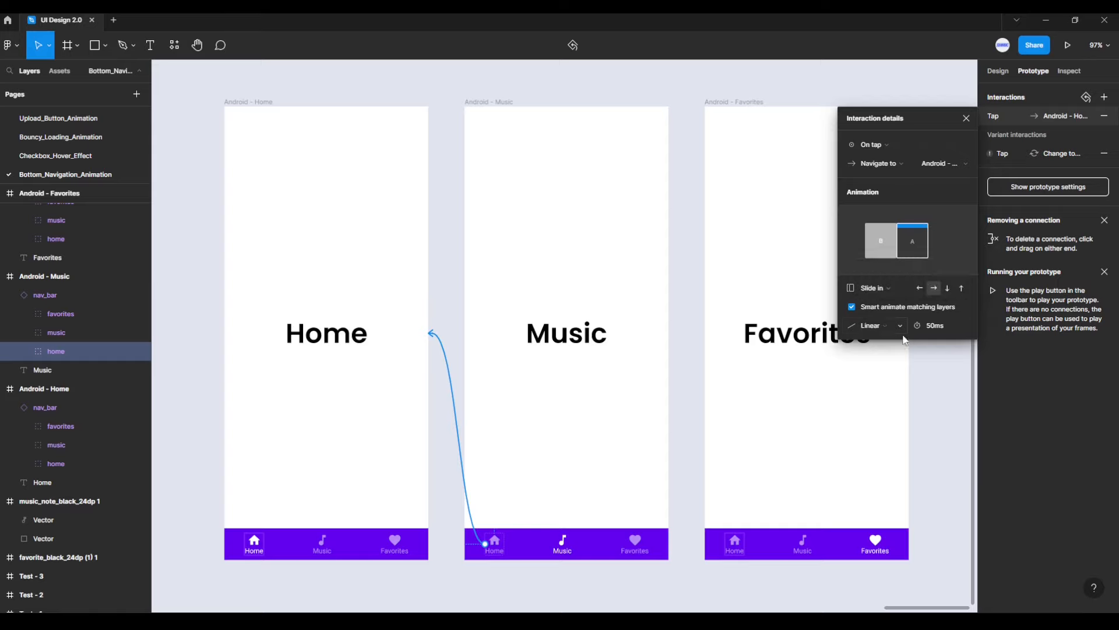
left_click(935, 362)
- Link the Android - Music frame's favorites group to the Android - Favorites frame, On tap with Slide in toward the left, Linear, 50 ms
left_click(641, 543)
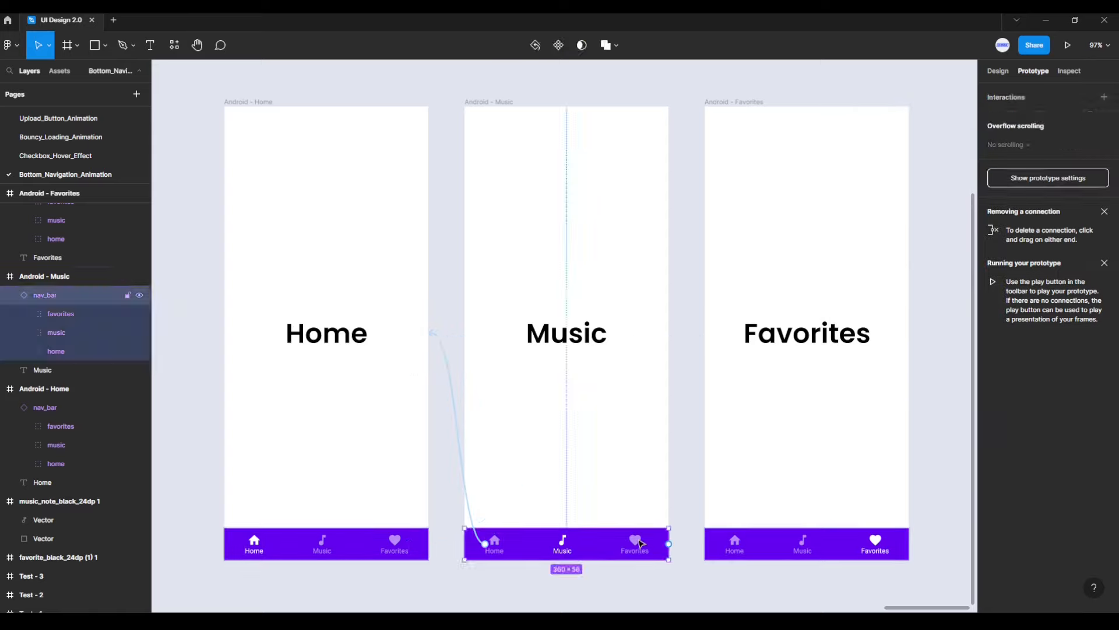
double_click(641, 544)
left_click_drag(649, 543, 729, 438)
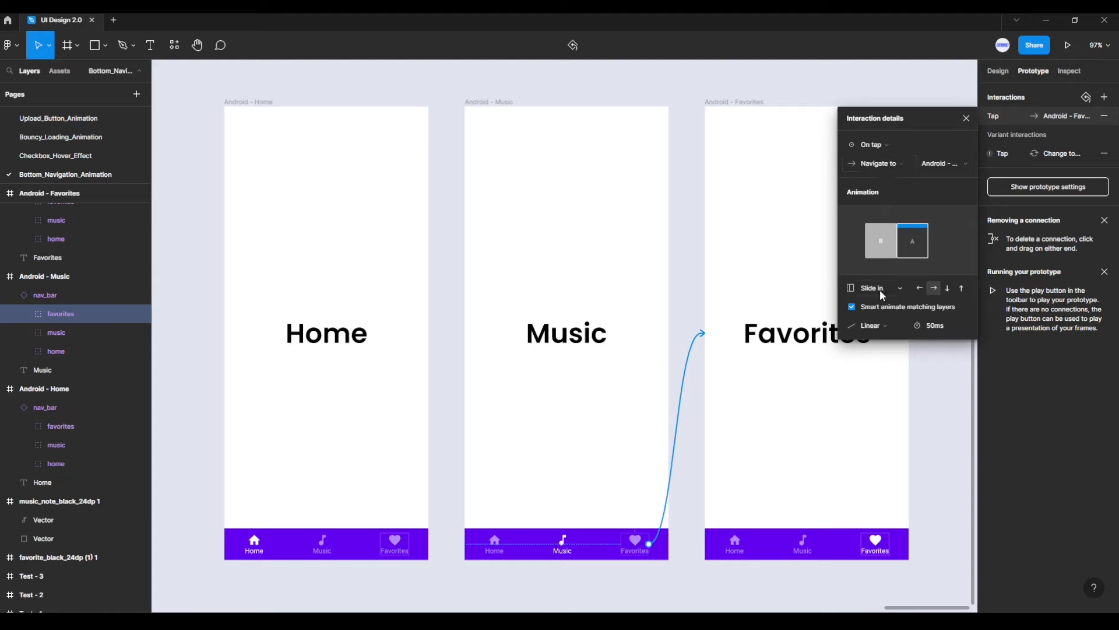
left_click(920, 288)
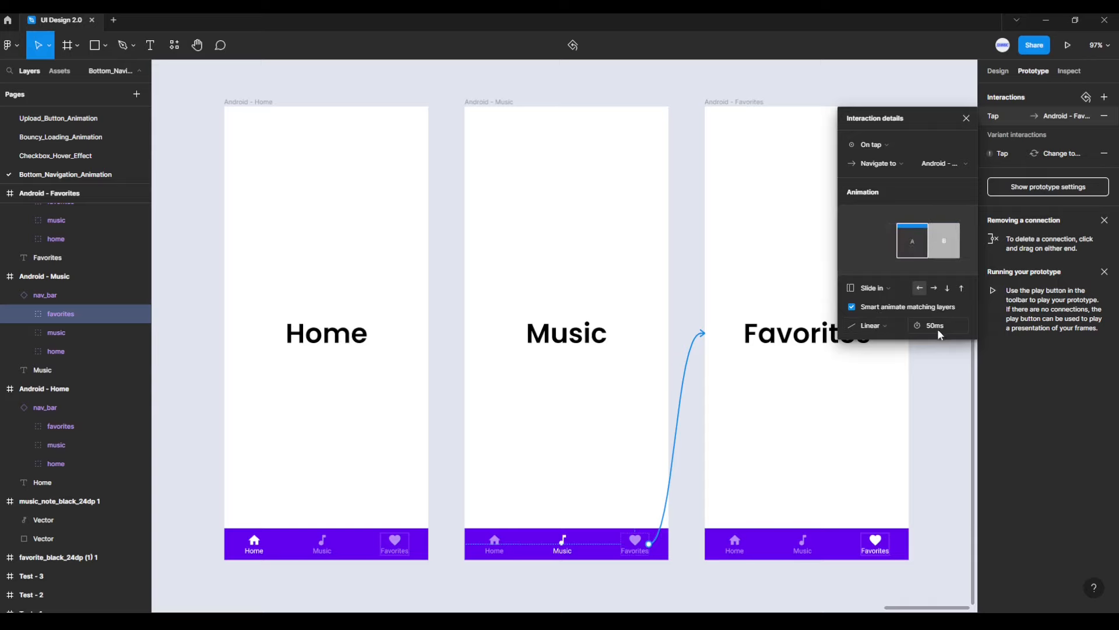
left_click(937, 366)
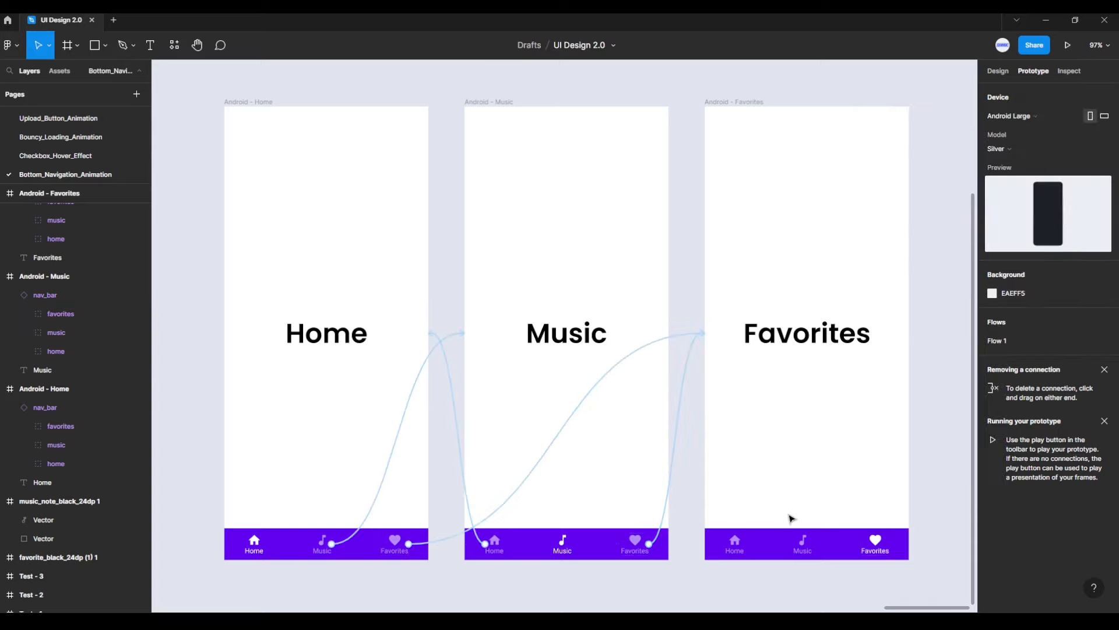
- Link the Android - Favorites frame's home group to the Android - Home frame, On tap with Slide in toward the right, Linear, 50 ms
left_click(736, 542)
left_click_drag(744, 543, 429, 412)
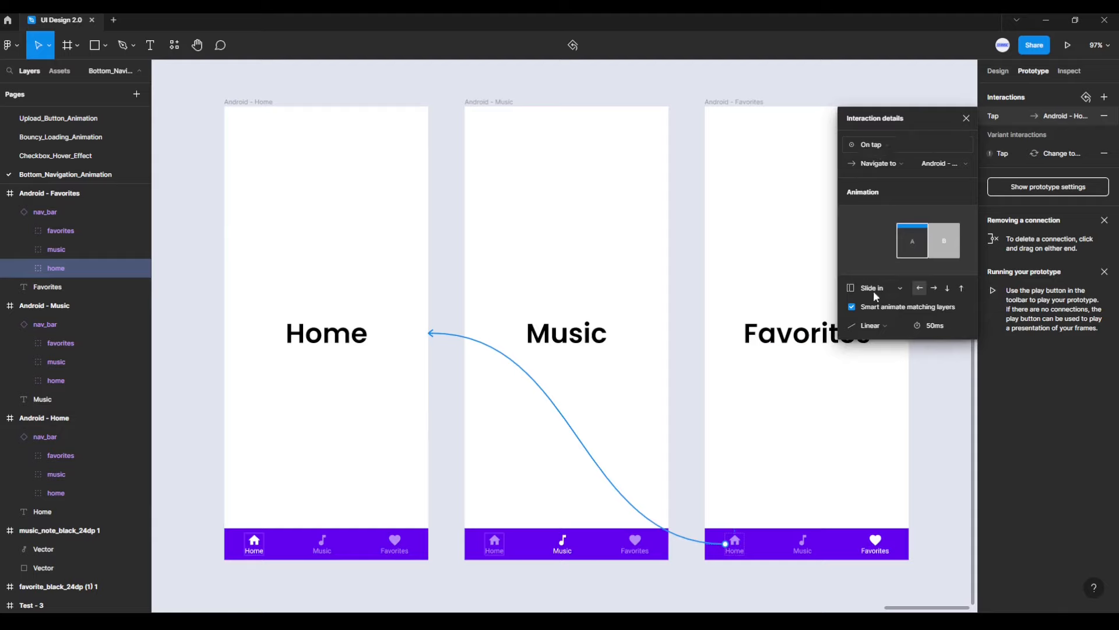
left_click(934, 288)
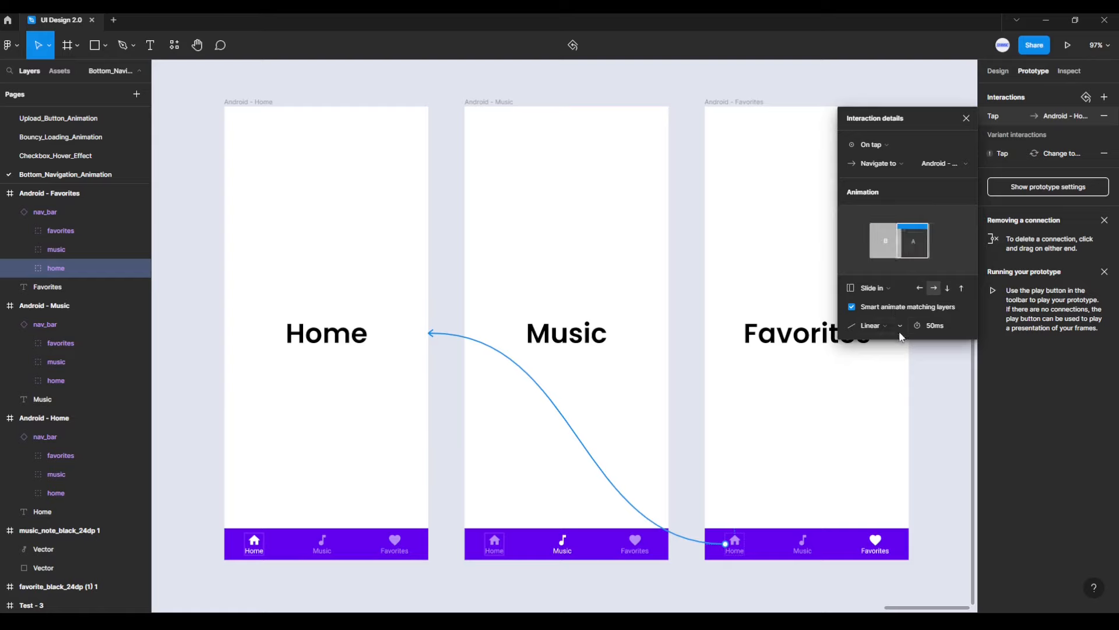
left_click(946, 364)
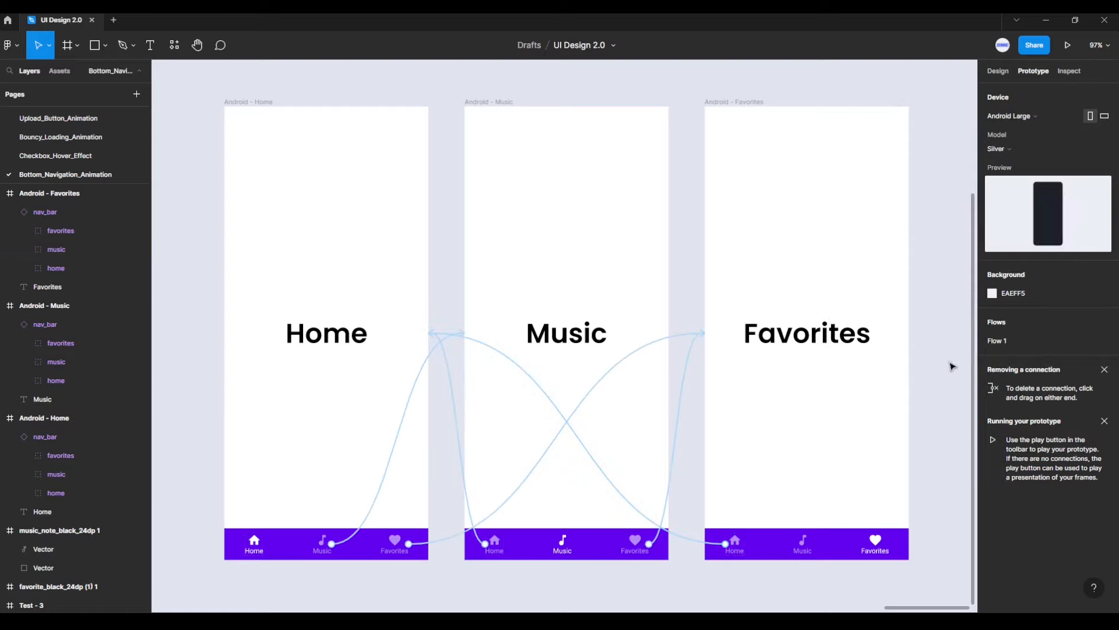
- Link the Android - Favorites frame's music group to the Android - Music frame, On tap with Slide in toward the right, Linear, 50 ms
left_click(806, 550)
double_click(807, 551)
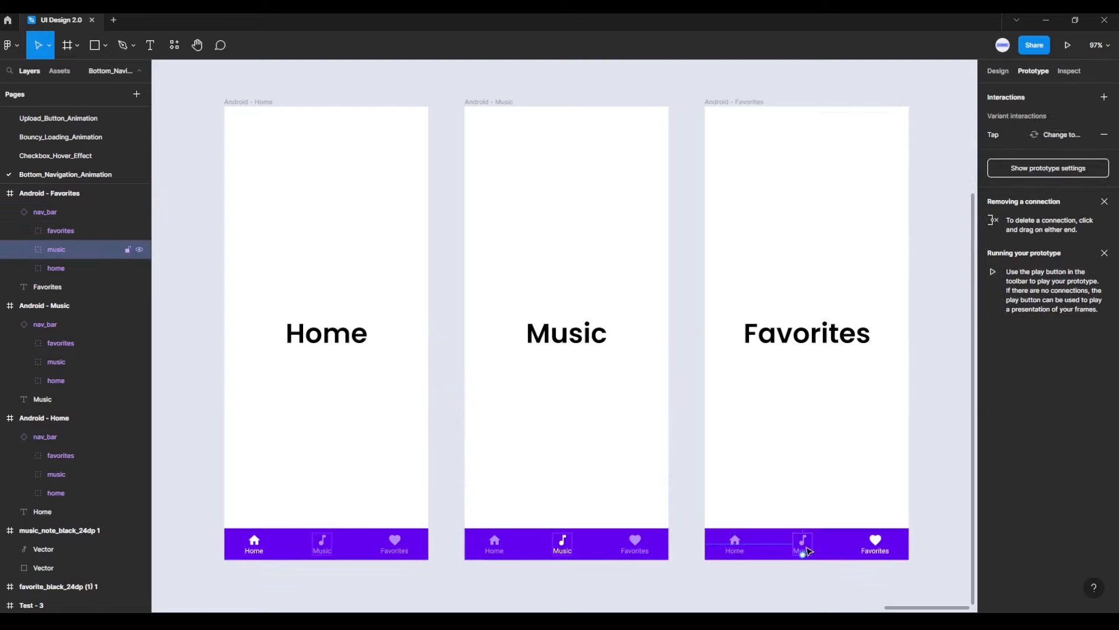
left_click_drag(810, 545, 656, 465)
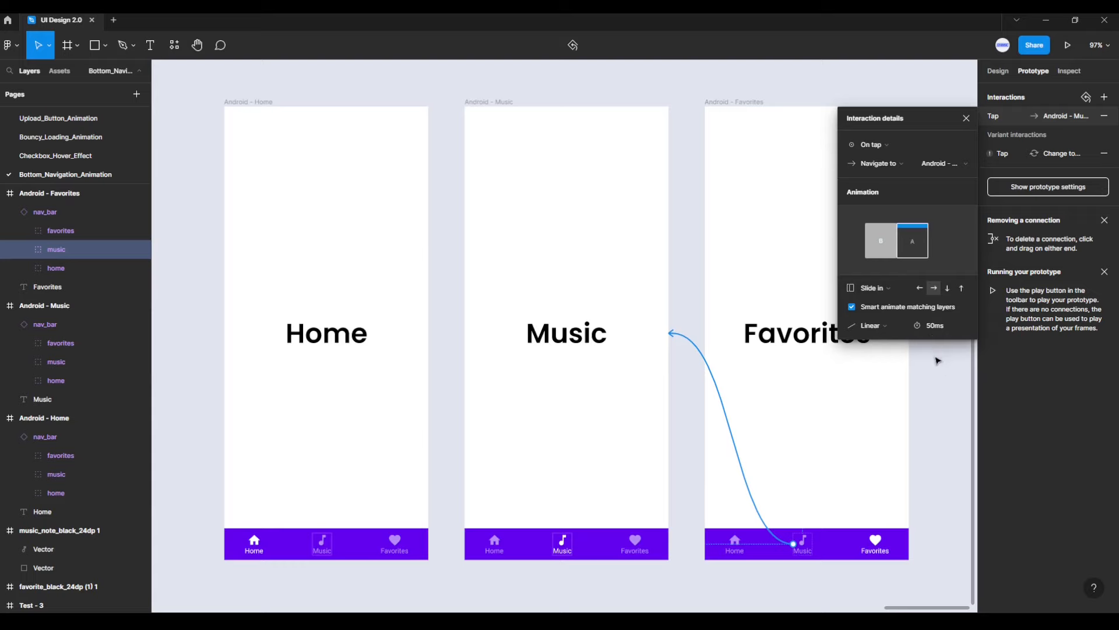
left_click(946, 379)
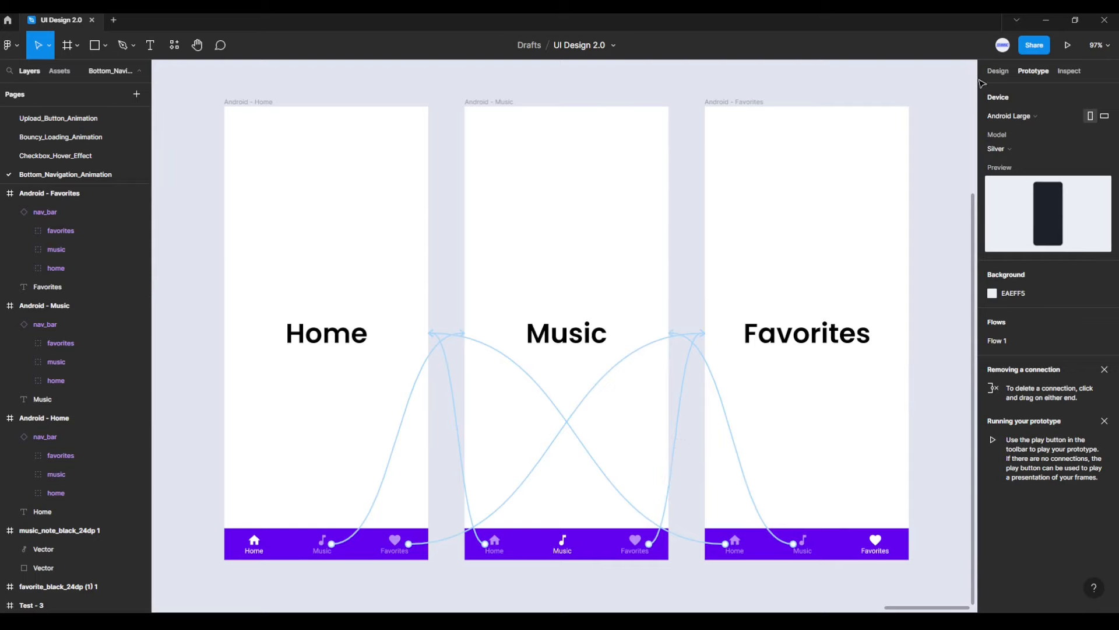
- Select the Android - Home frame and present the prototype starting from it
left_click(997, 70)
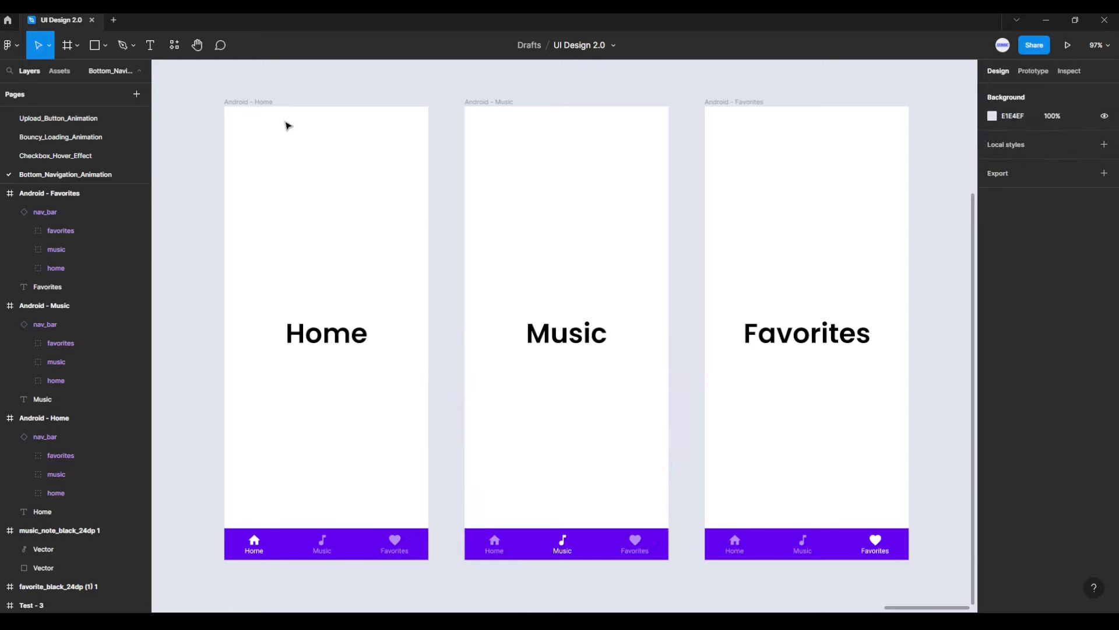
left_click(268, 106)
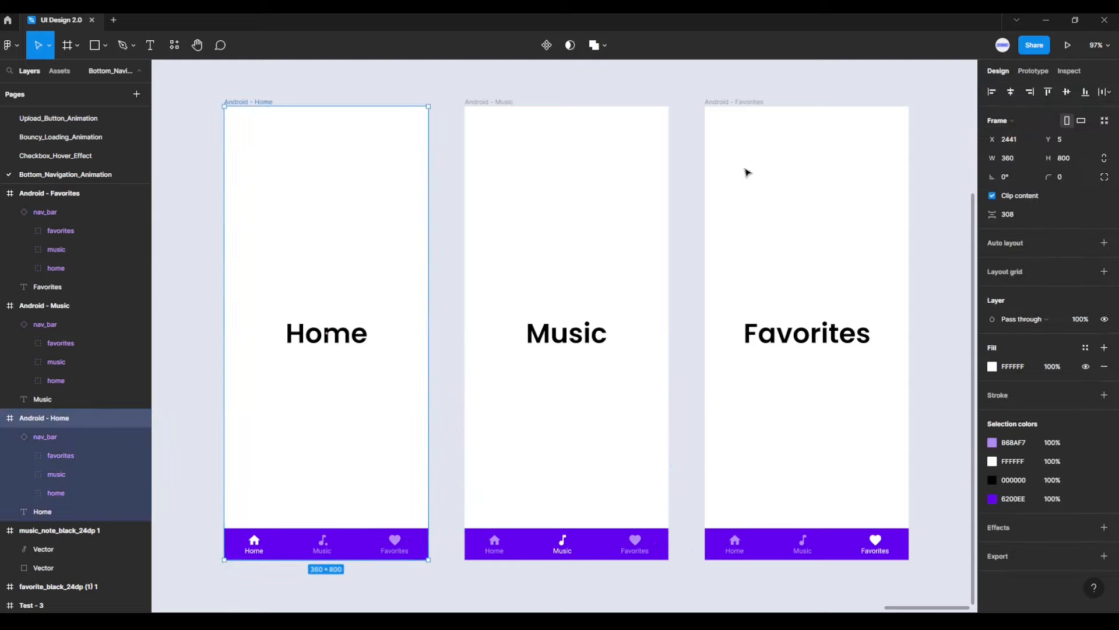
left_click(1067, 45)
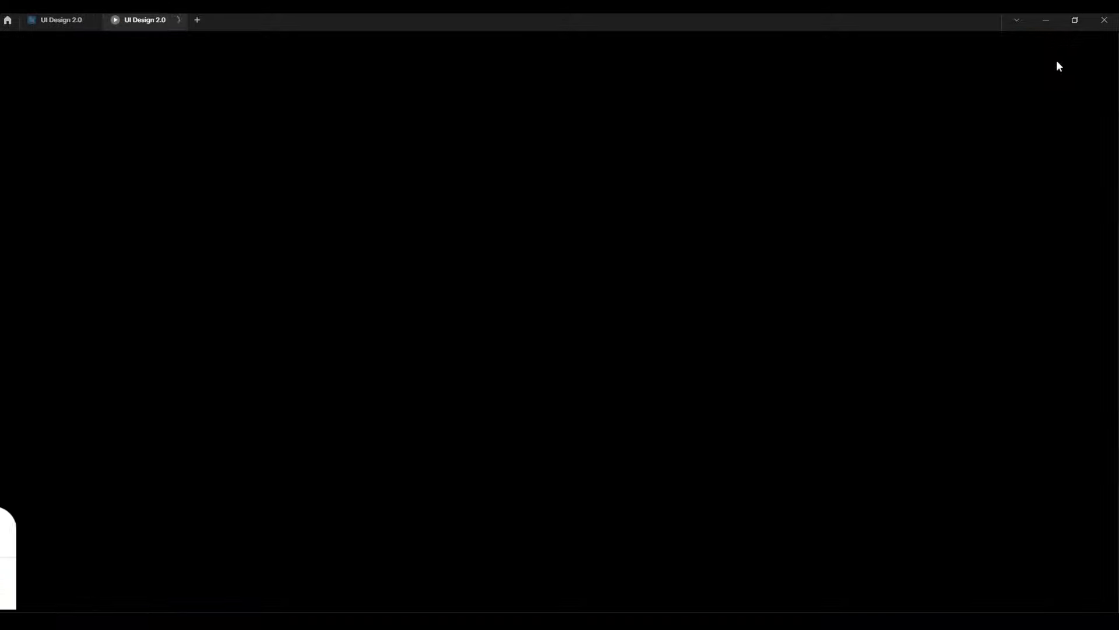